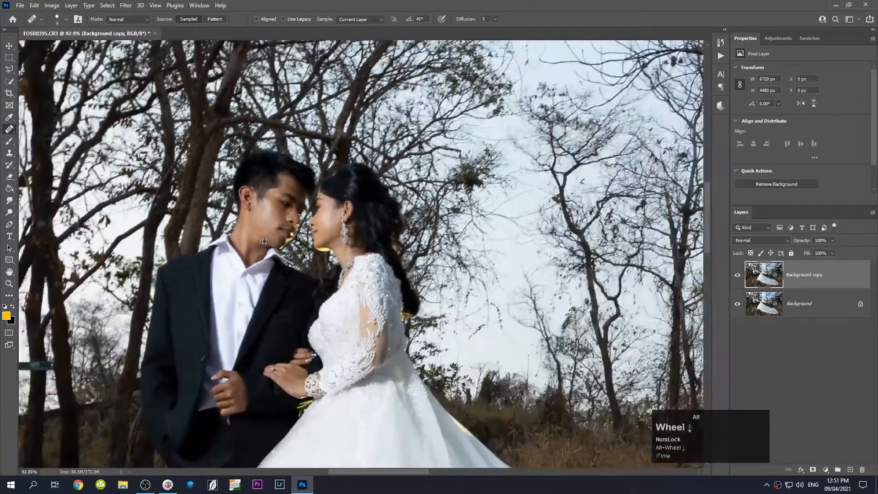
Step: Heal small distracting spots on the ground behind the gown's train with the Spot Healing Brush
scroll(367, 266, "up", 1, "alt")
scroll(367, 266, "up", 2, "alt")
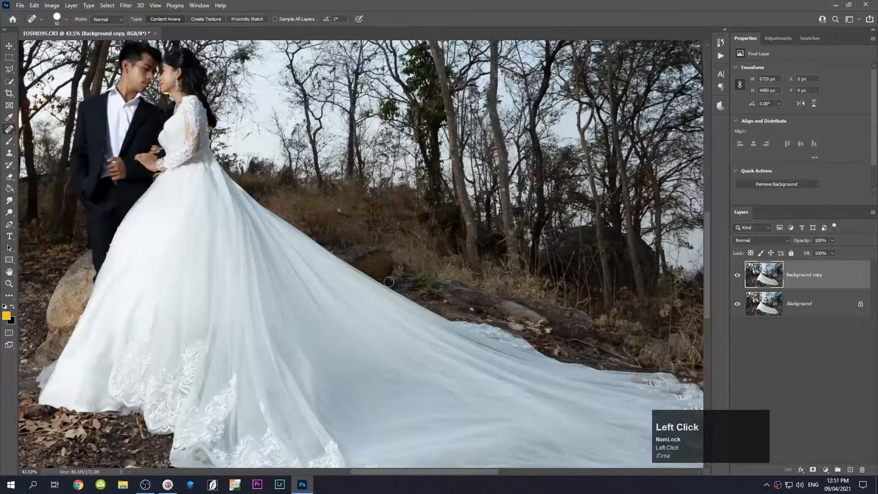
scroll(352, 225, "up", 1, "alt")
scroll(377, 267, "down", 2, "alt")
scroll(462, 293, "up", 5, "alt")
left_click_drag(501, 345, 376, 238)
left_click(366, 233)
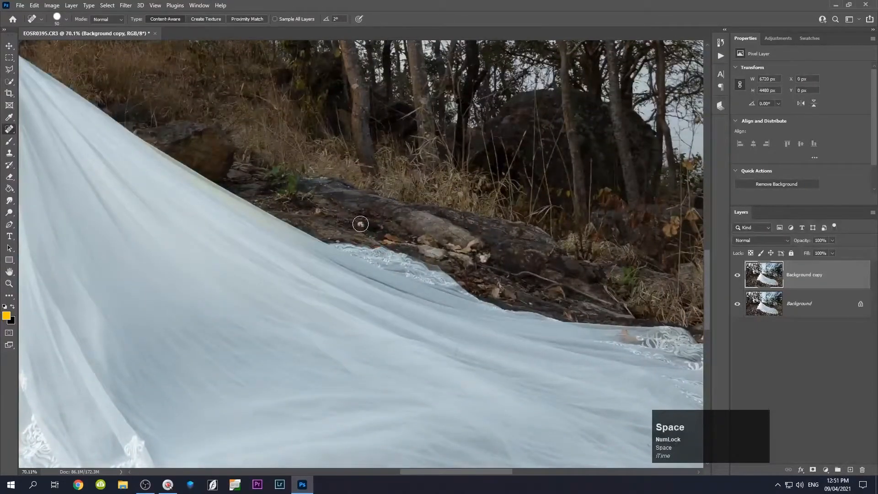
scroll(483, 258, "down", 6, "alt")
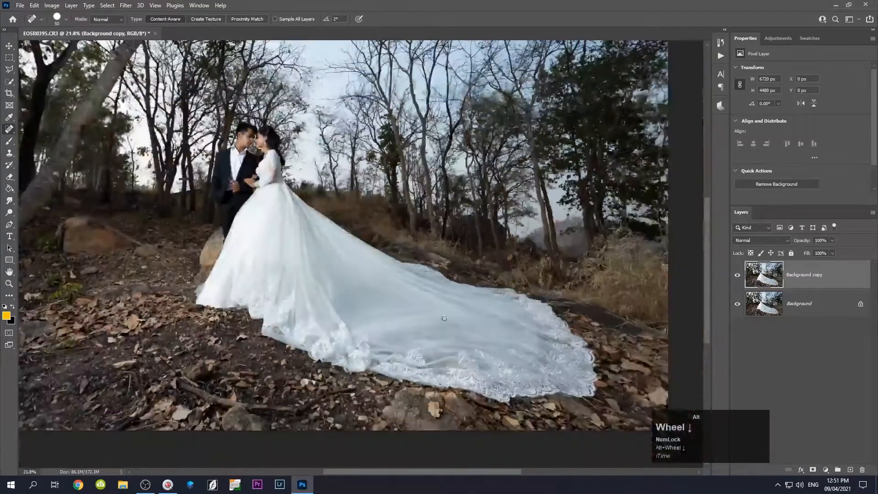
left_click_drag(418, 288, 355, 216)
scroll(502, 211, "up", 5, "alt")
left_click_drag(409, 182, 450, 187)
scroll(503, 251, "down", 4, "alt")
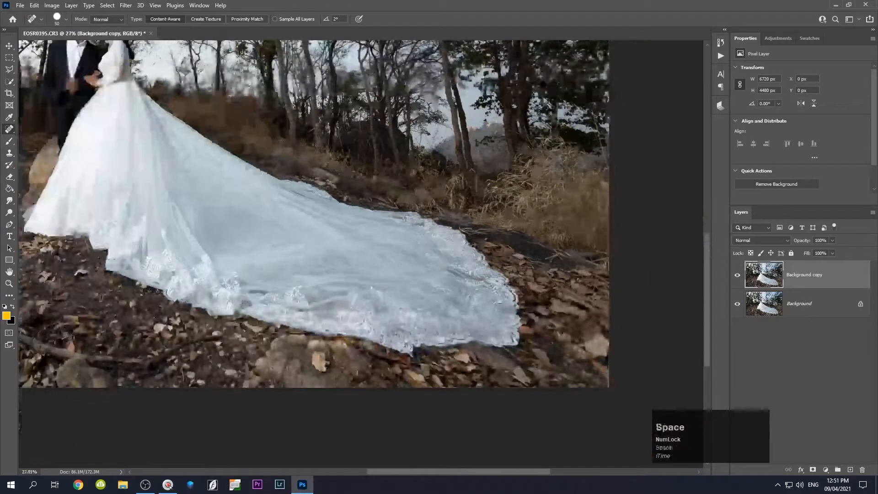
Step: Paint out the dark upright twig on the ground in the photo's lower-left foreground with the Spot Healing Brush
left_click_drag(499, 297, 598, 200)
mouse_move(370, 243)
left_mouse_down()
mouse_move(438, 269)
mouse_move(496, 273)
left_mouse_up()
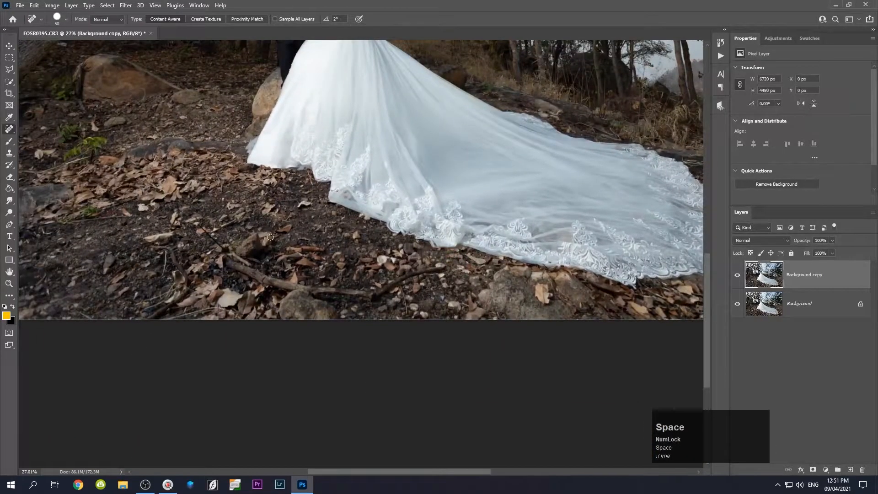
scroll(254, 241, "up", 3, "alt")
scroll(251, 244, "down", 2, "alt")
scroll(146, 274, "up", 3, "alt")
scroll(145, 269, "down", 2, "alt")
left_click_drag(143, 249, 159, 248)
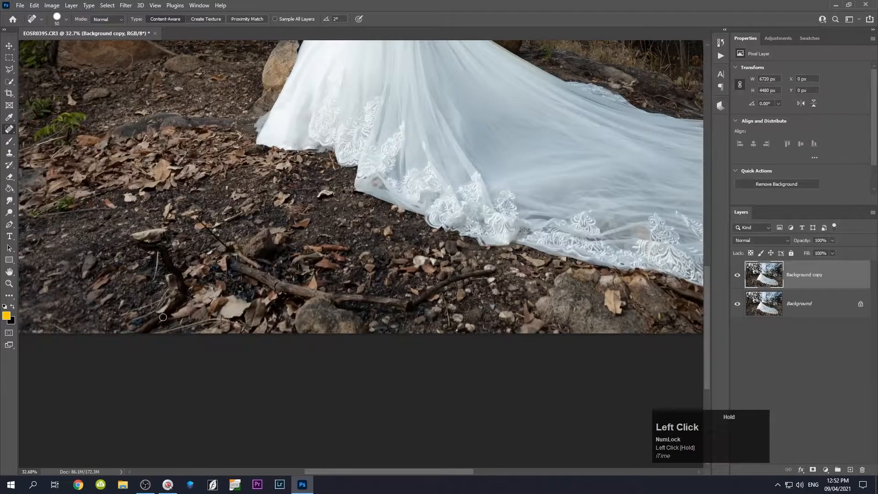
left_click_drag(179, 290, 181, 293)
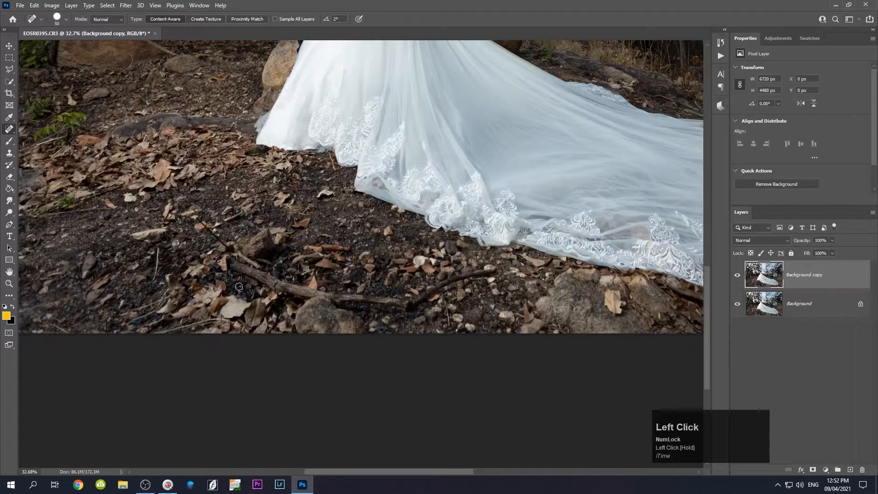
Step: Enlarge the healing brush to 70 and paint out the long curved branch lying across the foreground
key("bracketright")
mouse_move(232, 264)
left_mouse_down()
mouse_move(319, 295)
mouse_move(414, 304)
mouse_move(493, 268)
left_mouse_up()
left_click_drag(400, 304, 395, 302)
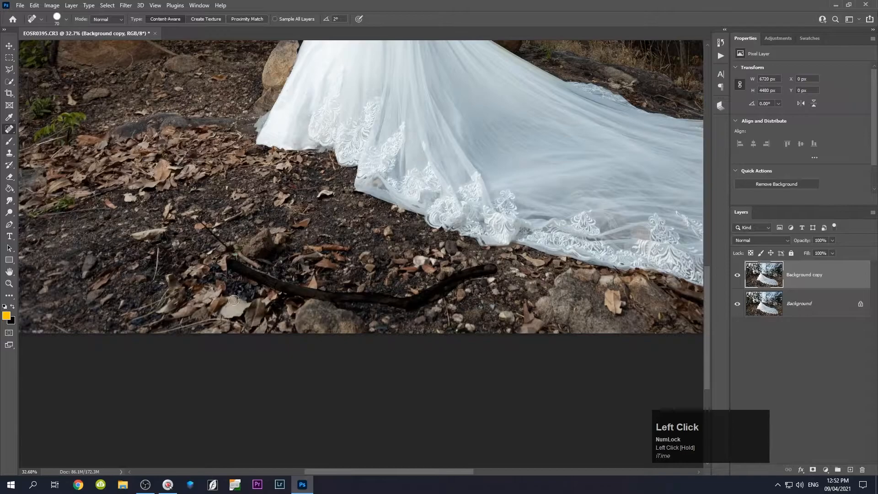
left_click_drag(234, 247, 263, 266)
Step: Heal the stray twigs on the ground around the small green plants in the left part of the photo
mouse_move(205, 226)
left_mouse_down()
mouse_move(231, 250)
mouse_move(274, 253)
mouse_move(441, 164)
left_mouse_up()
scroll(188, 261, "down", 3, "alt")
scroll(281, 253, "up", 3, "alt")
scroll(263, 374, "up", 2, "alt")
mouse_move(219, 326)
left_mouse_down()
mouse_move(281, 320)
mouse_move(233, 320)
left_mouse_up()
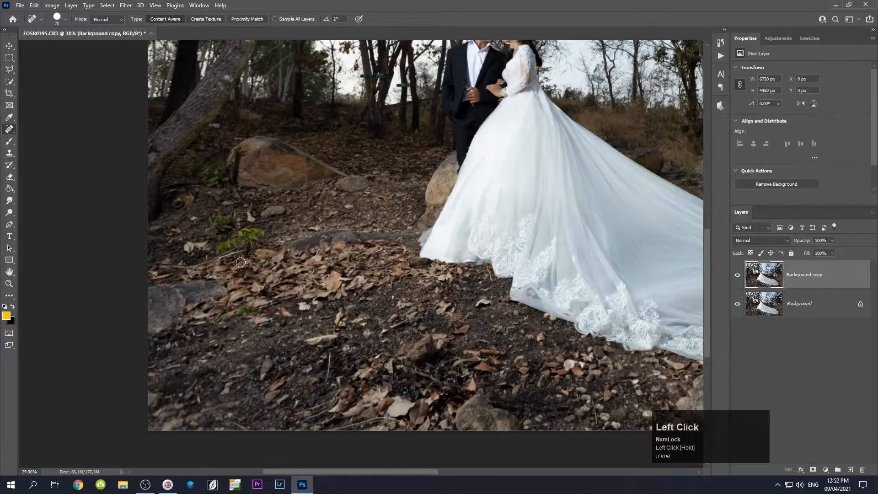
left_click_drag(174, 268, 249, 245)
mouse_move(251, 205)
left_mouse_down()
mouse_move(252, 218)
mouse_move(182, 200)
left_mouse_up()
Step: Heal the small pale distraction between the leaning tree trunk and the large rock
scroll(182, 200, "down", 3)
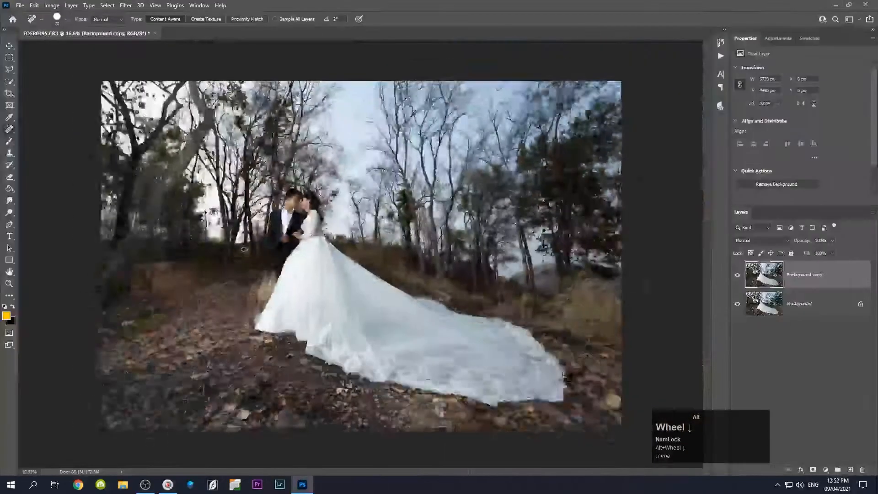
scroll(99, 253, "up", 4)
scroll(98, 253, "up", 3)
left_click_drag(104, 257, 274, 264)
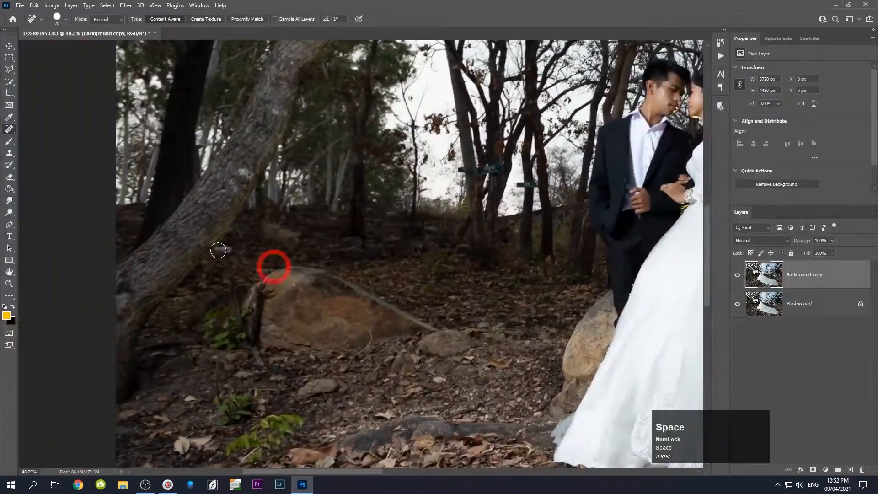
left_click_drag(220, 251, 255, 269)
scroll(274, 329, "down", 6)
scroll(332, 384, "down", 3)
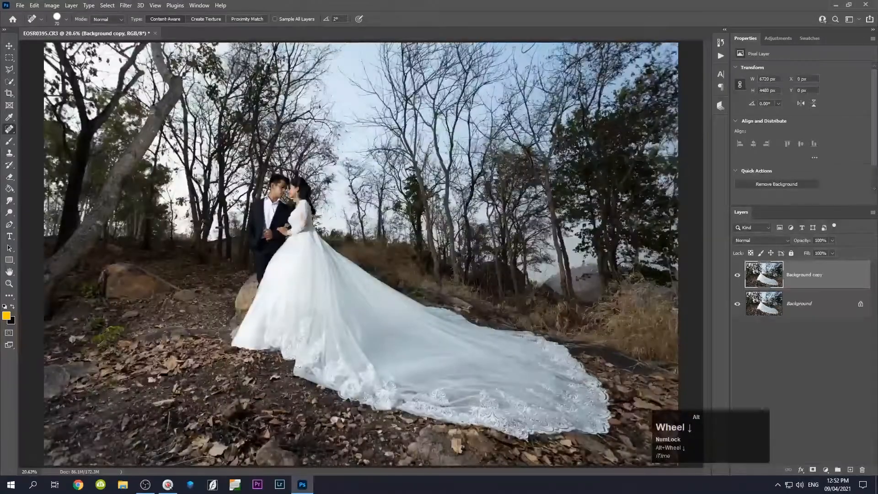
Step: Reduce the healing brush to 35 and paint out the green signs on the trees behind the groom
scroll(193, 219, "up", 17)
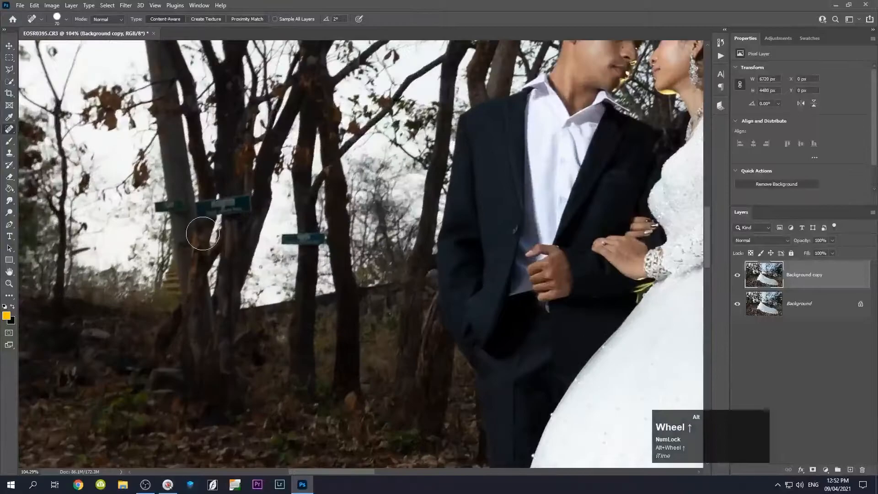
left_click(190, 280)
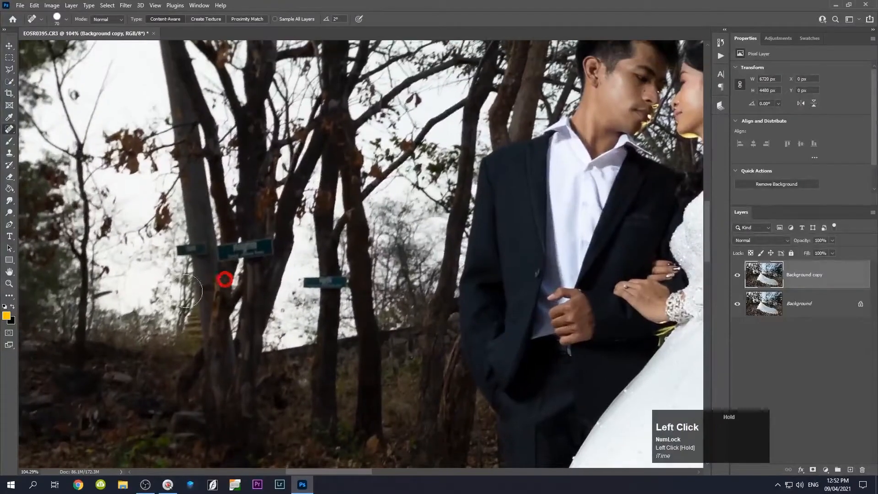
key("bracketleft")
key("bracketleft")
mouse_move(178, 251)
left_mouse_down()
mouse_move(271, 245)
mouse_move(237, 245)
left_mouse_up()
left_click_drag(299, 282, 346, 283)
scroll(342, 299, "down", 3)
scroll(342, 298, "down", 2)
scroll(419, 270, "down", 1)
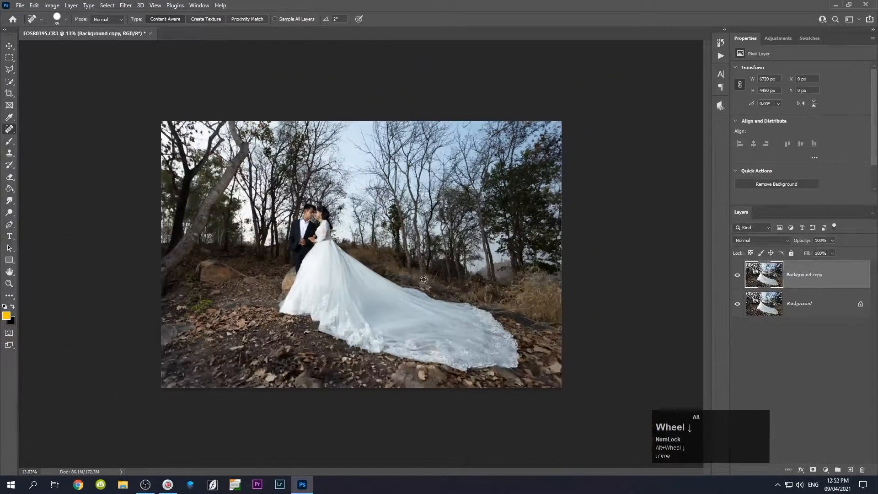
scroll(422, 287, "up", 2)
scroll(422, 287, "down", 1)
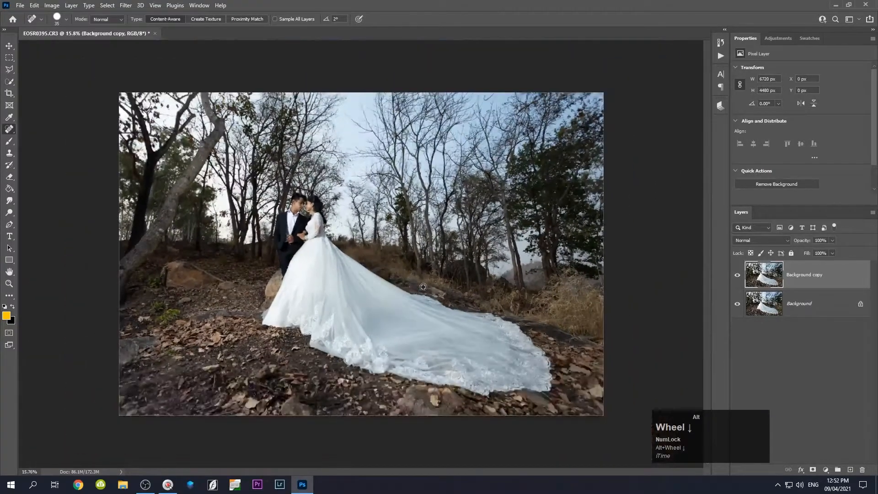
scroll(422, 287, "up", 1)
scroll(422, 287, "up", 1)
scroll(402, 285, "down", 2)
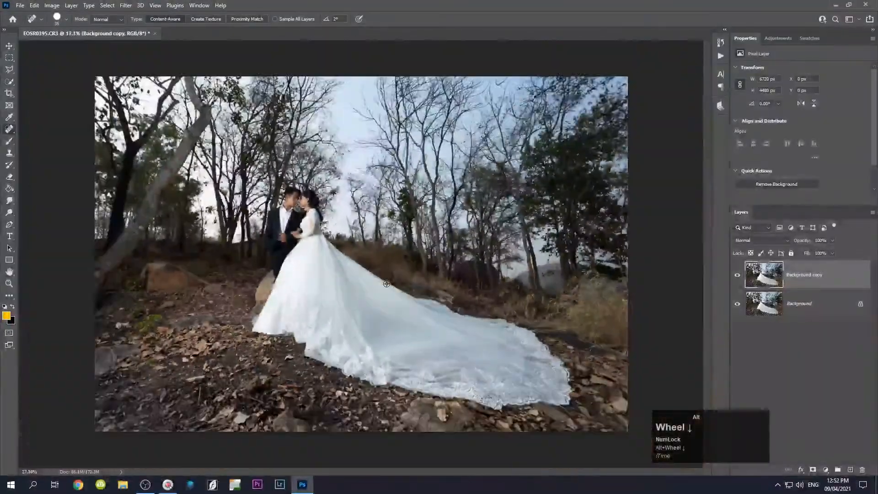
scroll(386, 284, "up", 1)
scroll(386, 283, "up", 1)
scroll(386, 283, "down", 1)
scroll(386, 284, "up", 1)
scroll(386, 283, "down", 1)
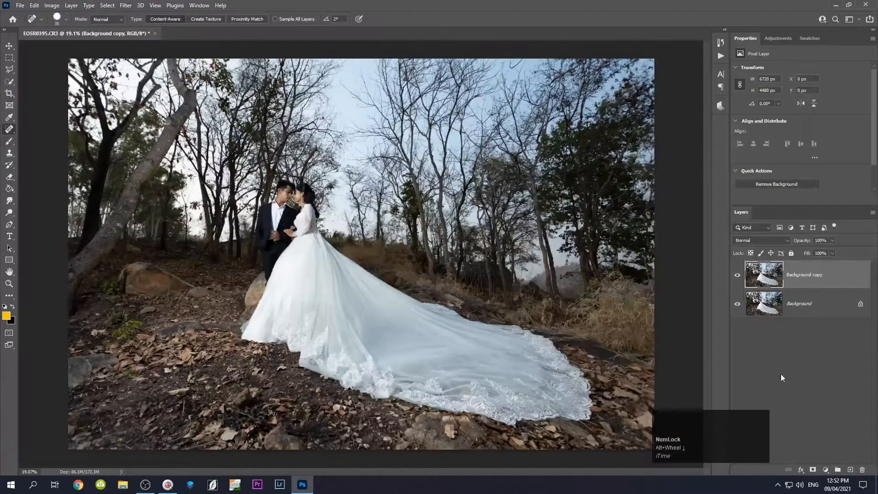
Step: Duplicate the Background copy layer and open the duplicate in the Camera Raw filter
left_click_drag(828, 277, 850, 469)
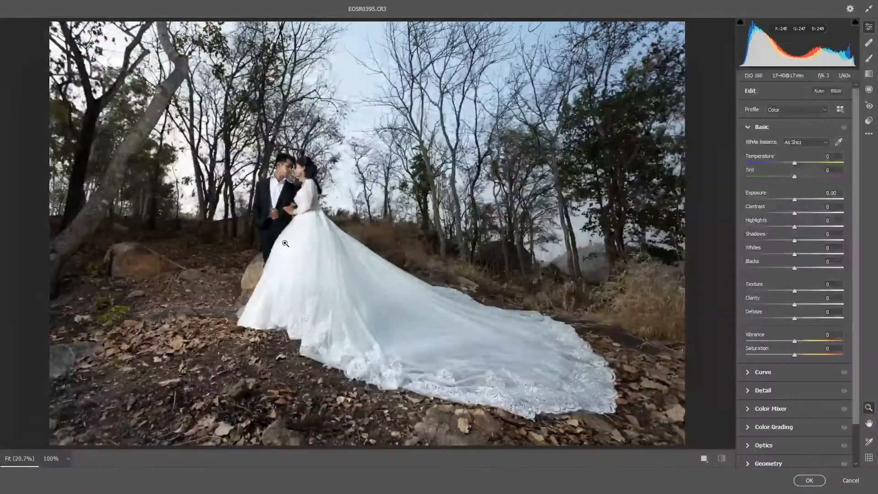
scroll(318, 220, "up", 1)
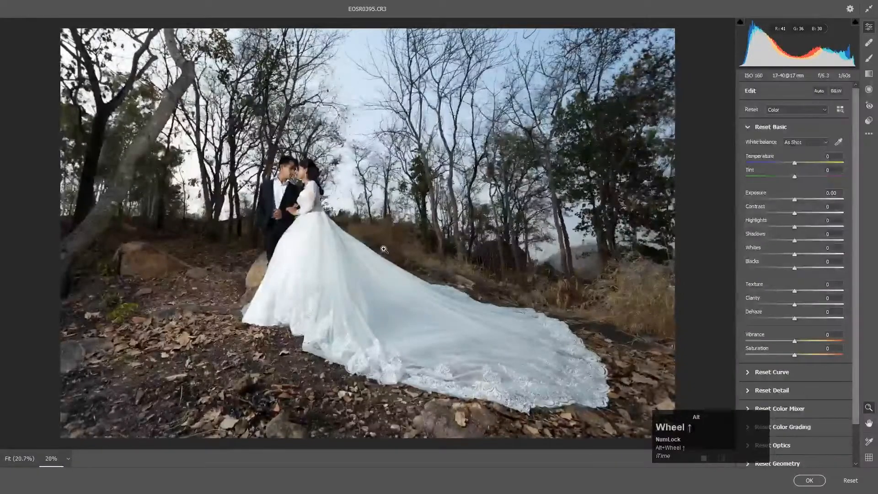
Step: Set Contrast to +7, Highlights to -86, Shadows to +30, Whites to -12, Blacks to +5 and Clarity to +6, and apply the filter
left_click(794, 228)
left_click_drag(771, 234, 794, 202)
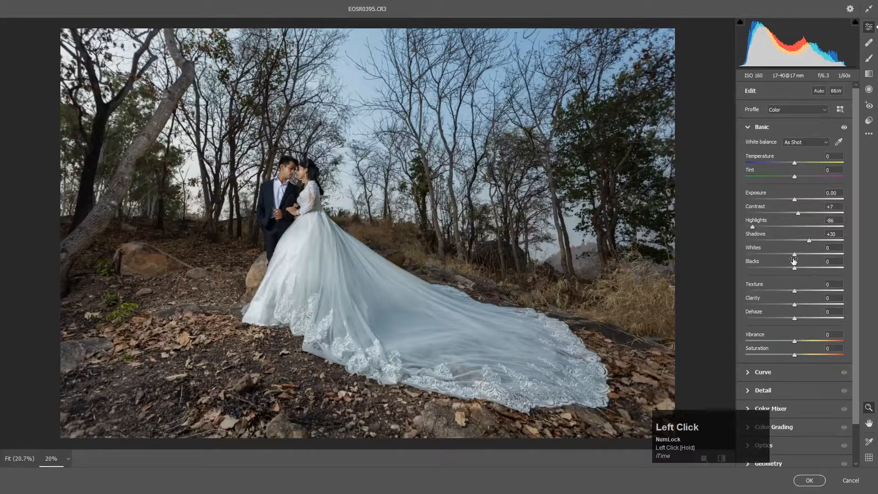
mouse_move(795, 257)
left_mouse_down()
mouse_move(784, 254)
mouse_move(797, 270)
left_mouse_up()
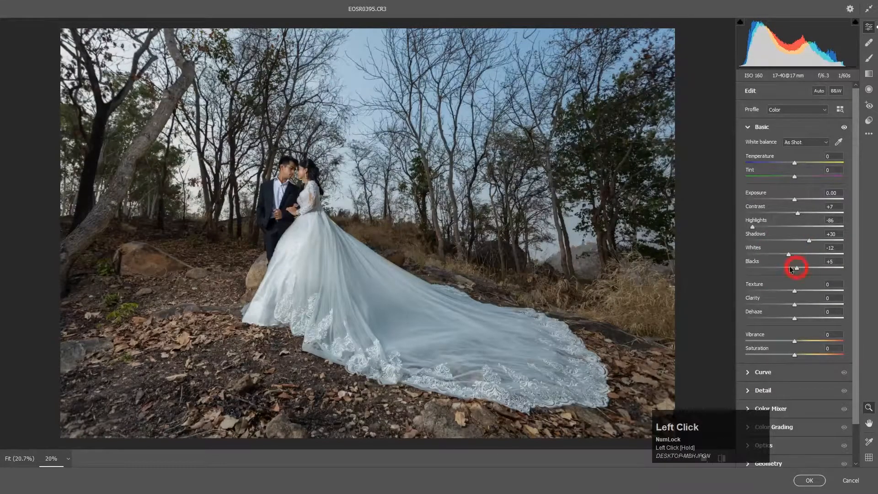
left_click_drag(795, 303, 796, 302)
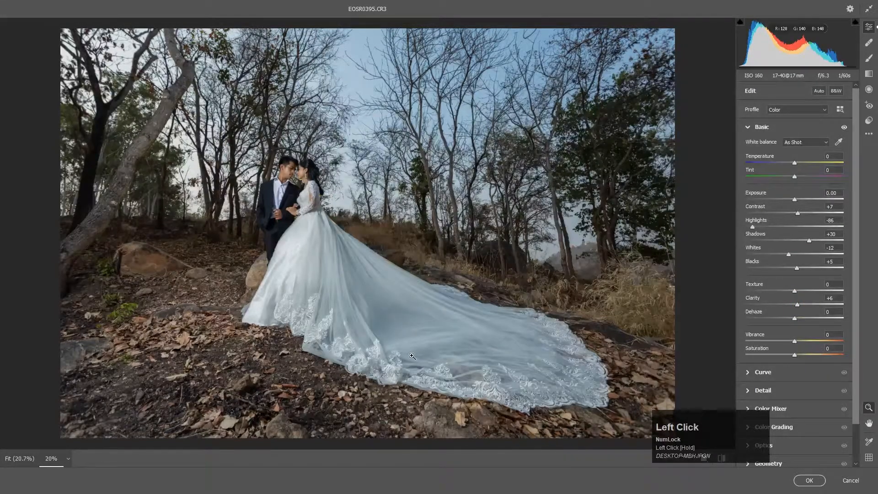
left_click(801, 481)
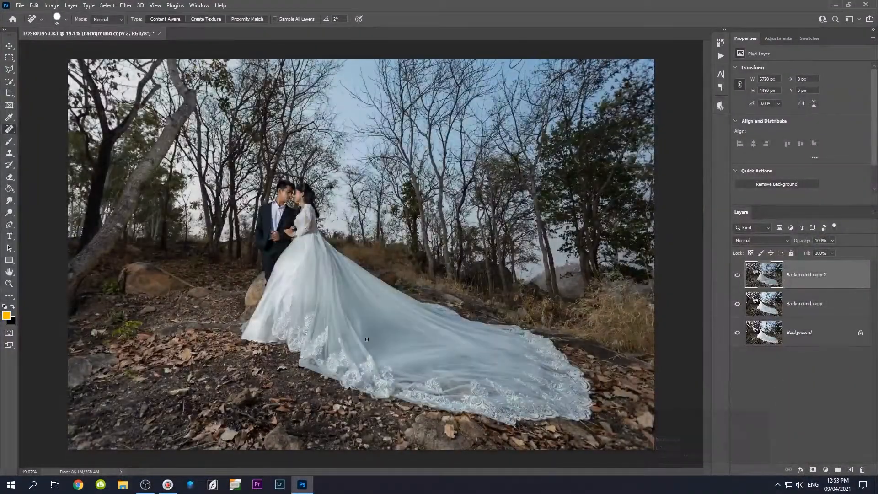
Step: Place the sunset image 175 from the Desktop folder into the photo and scale it to about 183% to cover the canvas
scroll(343, 289, "up", 1)
left_click(123, 484)
left_click(34, 120)
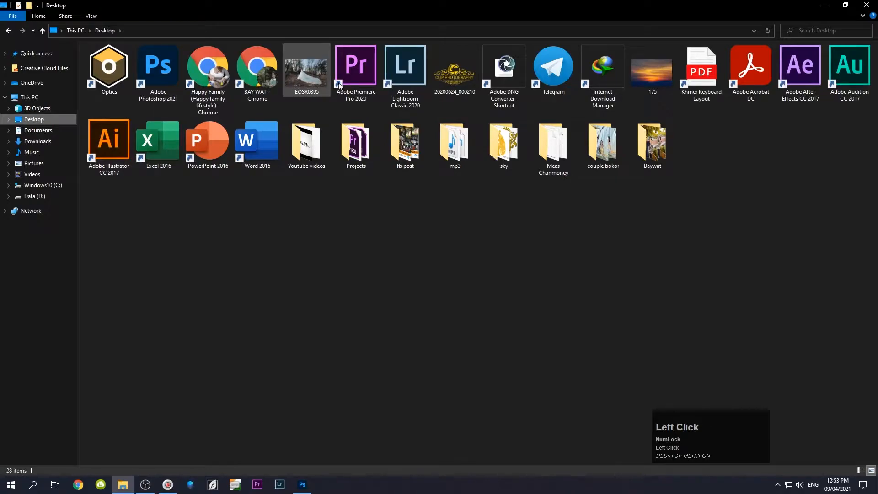
left_click_drag(652, 73, 336, 284)
left_click_drag(336, 251, 336, 251)
left_click_drag(368, 282, 237, 192)
left_click_drag(389, 274, 644, 471)
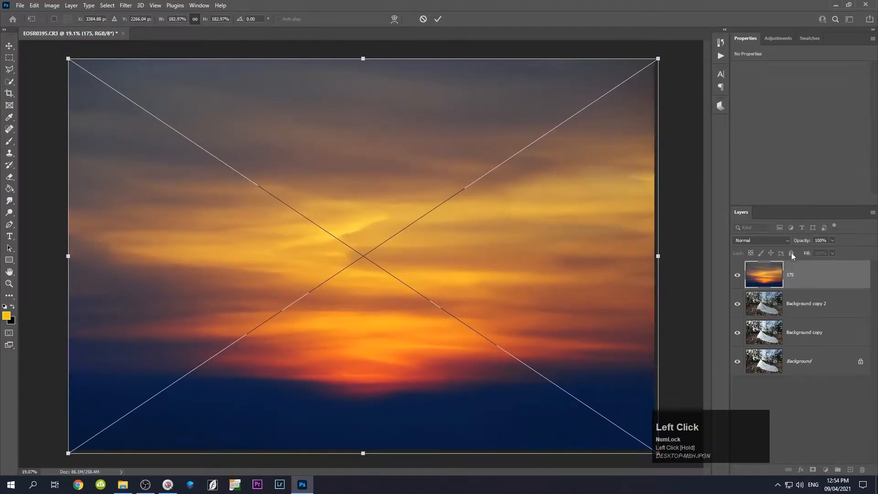
Step: Set the sunset layer's blend mode to Multiply, stretch its height to about 222%, and commit the placement
left_click(783, 241)
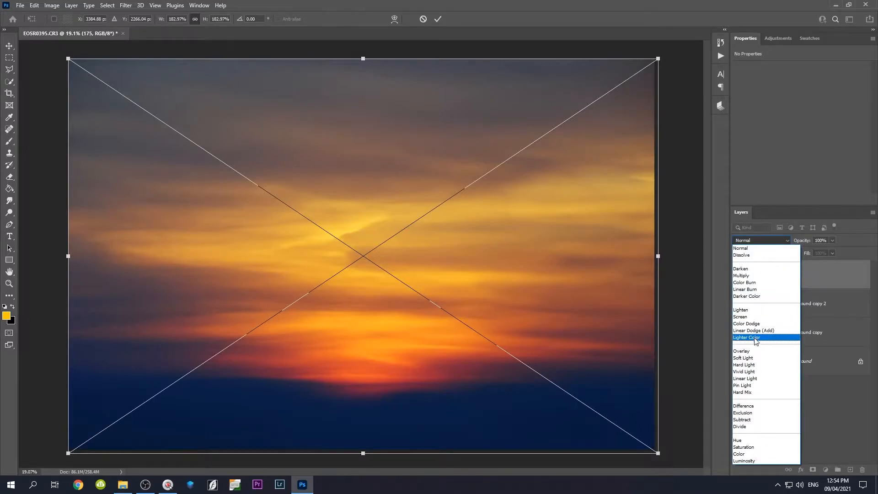
left_click(748, 275)
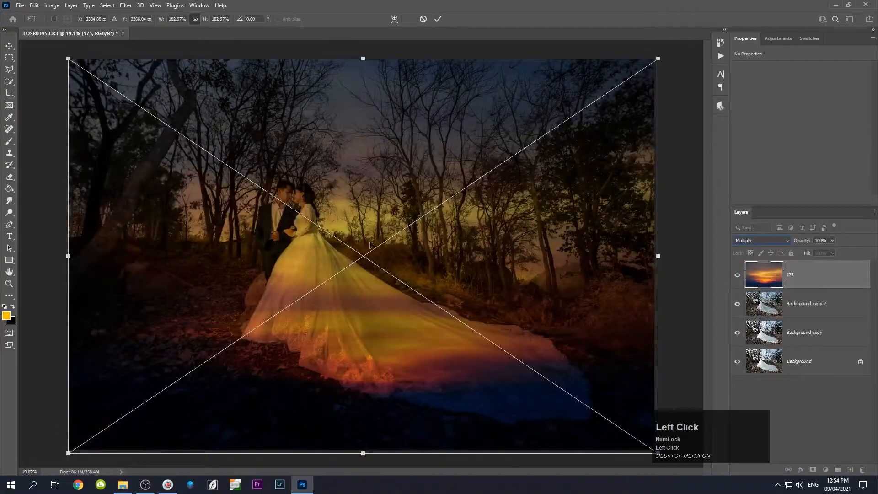
left_click_drag(467, 268, 465, 220)
left_click_drag(359, 415, 351, 490)
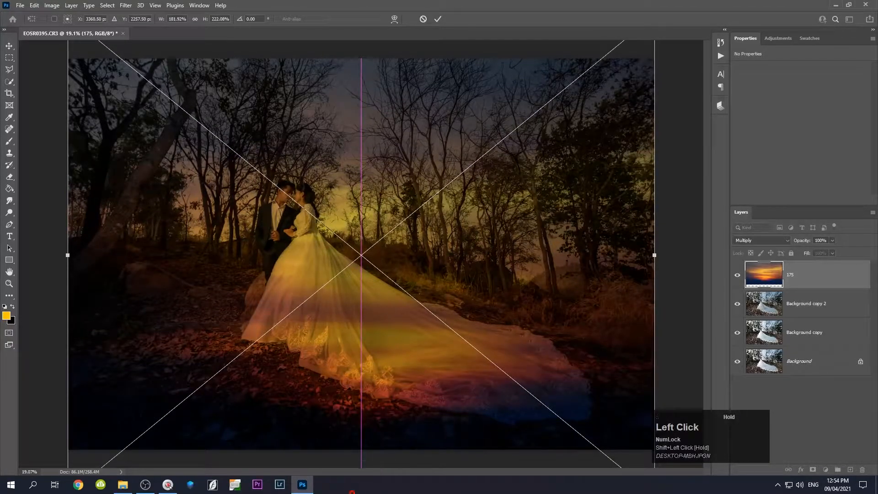
left_click_drag(361, 461, 361, 462)
key("Return")
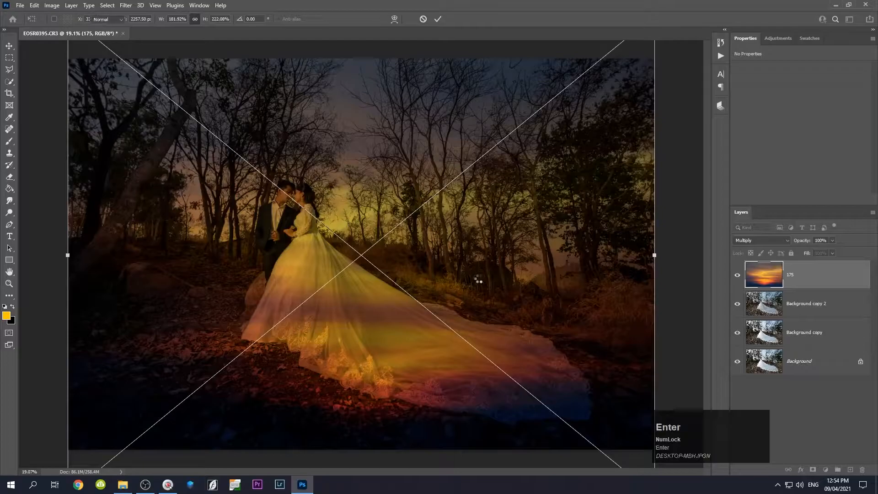
scroll(360, 271, "down", 3)
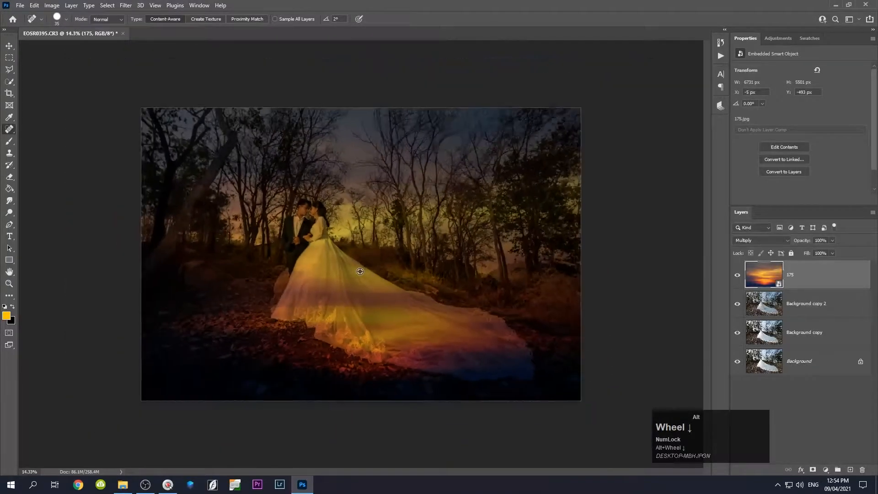
scroll(360, 272, "up", 4)
scroll(360, 272, "down", 2)
scroll(359, 271, "up", 2)
scroll(360, 271, "down", 2)
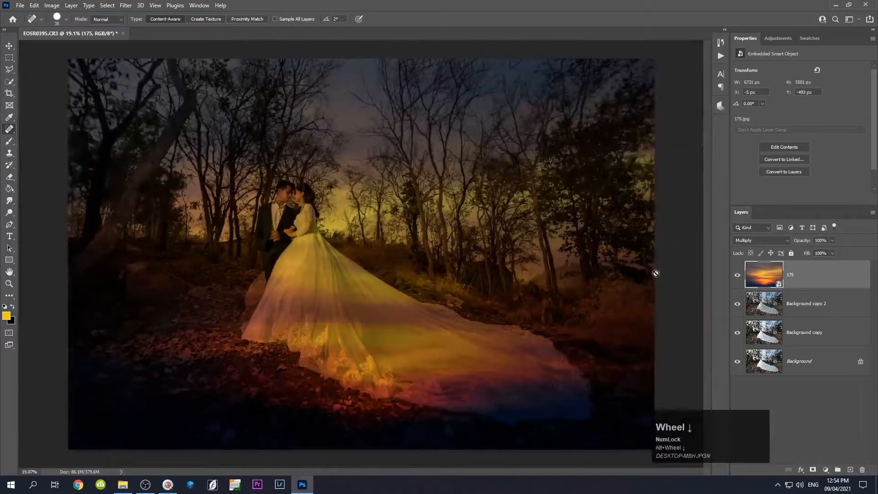
Step: Add a white layer mask to the 175 layer and set up a black brush with 75% flow
left_click(812, 470)
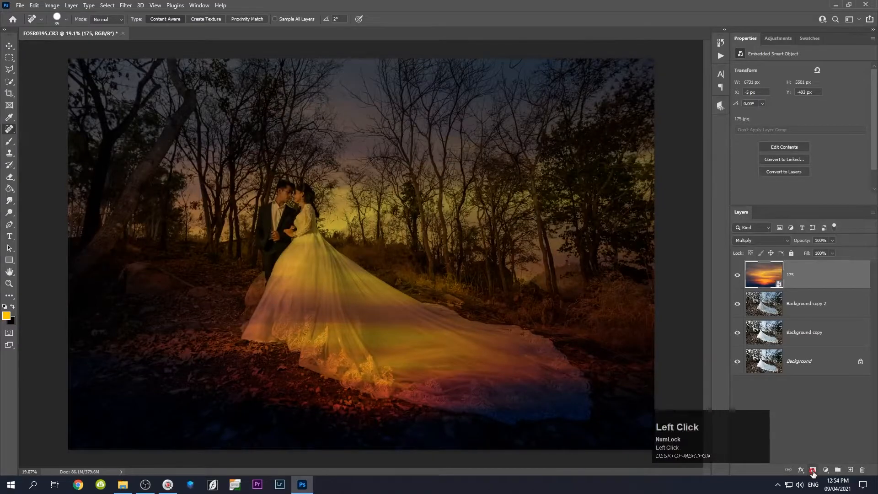
left_click(13, 307)
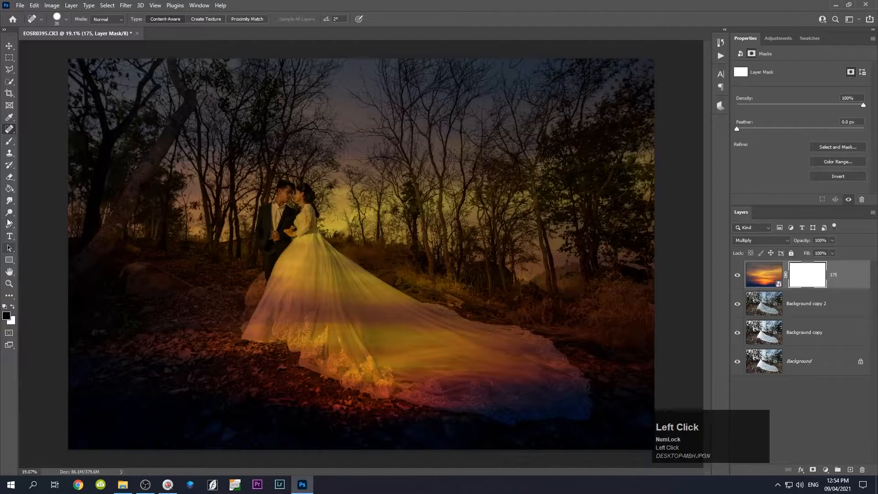
left_click(10, 141)
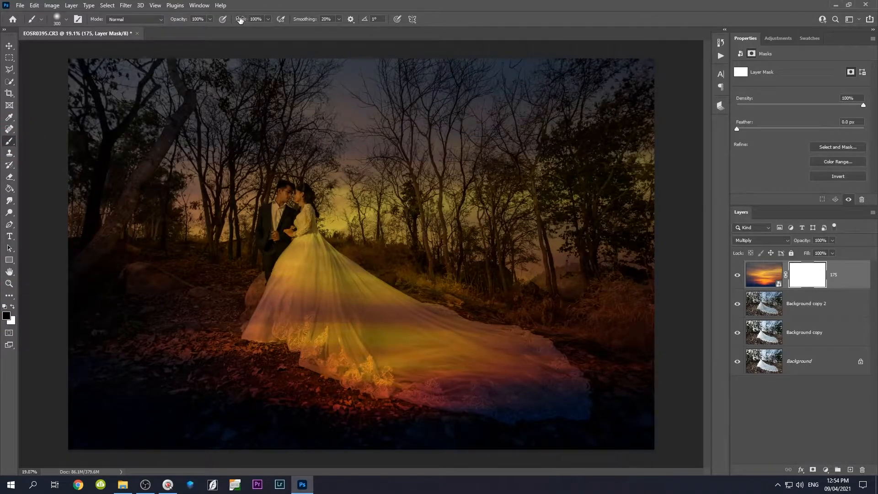
left_click_drag(240, 19, 232, 20)
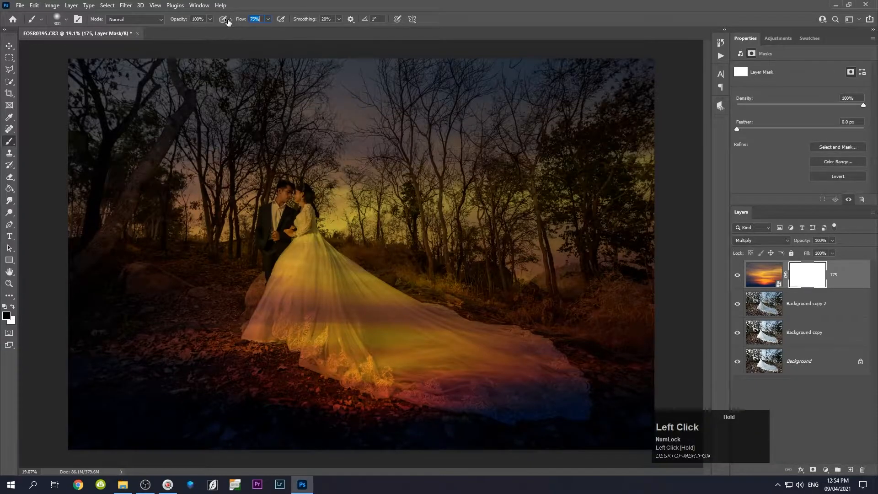
Step: Paint black on the mask over the groom's head and torso and the bride's bodice, with the brush reduced to 175 px
scroll(298, 272, "up", 5, "alt")
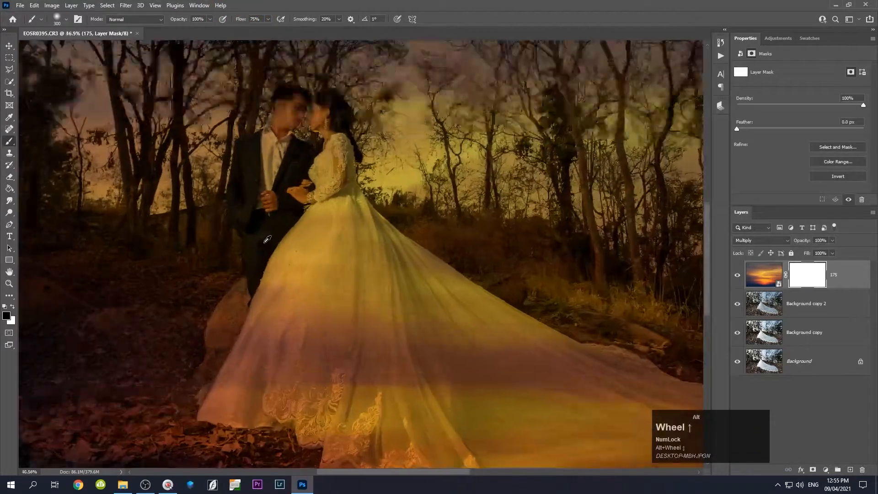
left_click_drag(267, 239, 265, 320)
key("bracketleft")
key("bracketleft")
key("bracketleft")
key("bracketleft")
key("bracketleft")
key("bracketleft")
key("bracketleft")
key("bracketleft")
mouse_move(291, 186)
left_mouse_down()
mouse_move(289, 156)
mouse_move(302, 164)
mouse_move(291, 190)
mouse_move(297, 174)
mouse_move(294, 183)
mouse_move(264, 220)
mouse_move(298, 161)
mouse_move(287, 209)
mouse_move(249, 261)
left_mouse_up()
key("bracketright")
key("bracketright")
mouse_move(278, 214)
left_mouse_down()
mouse_move(261, 234)
mouse_move(268, 217)
left_mouse_up()
mouse_move(251, 233)
left_mouse_down()
mouse_move(249, 265)
mouse_move(298, 220)
mouse_move(323, 265)
left_mouse_up()
mouse_move(326, 244)
left_mouse_down()
mouse_move(345, 216)
mouse_move(349, 275)
mouse_move(322, 240)
mouse_move(326, 232)
mouse_move(314, 255)
mouse_move(325, 225)
left_mouse_up()
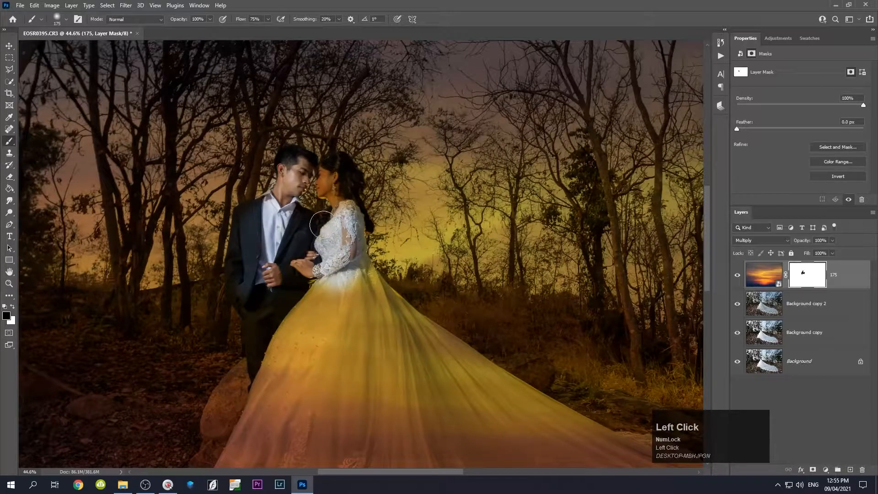
Step: Mask the sunset off the bride's face, hair and shoulder, reducing the brush to 125 px
left_click_drag(339, 170, 334, 175)
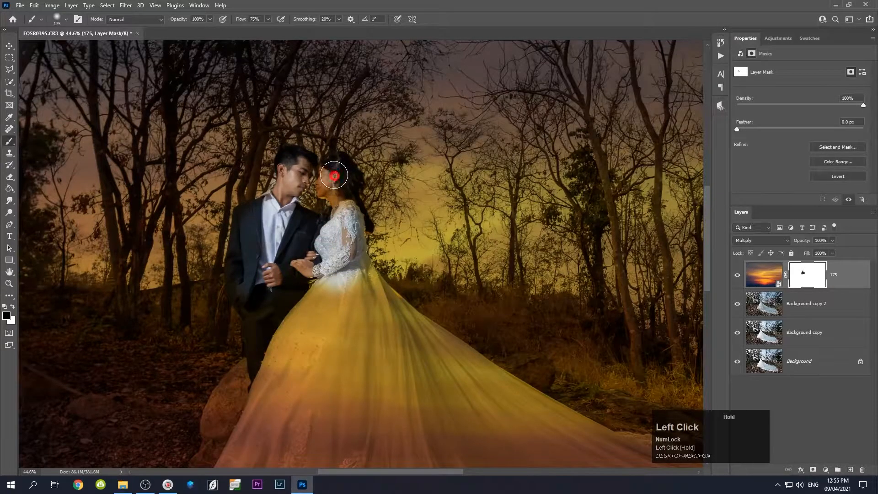
key("bracketleft")
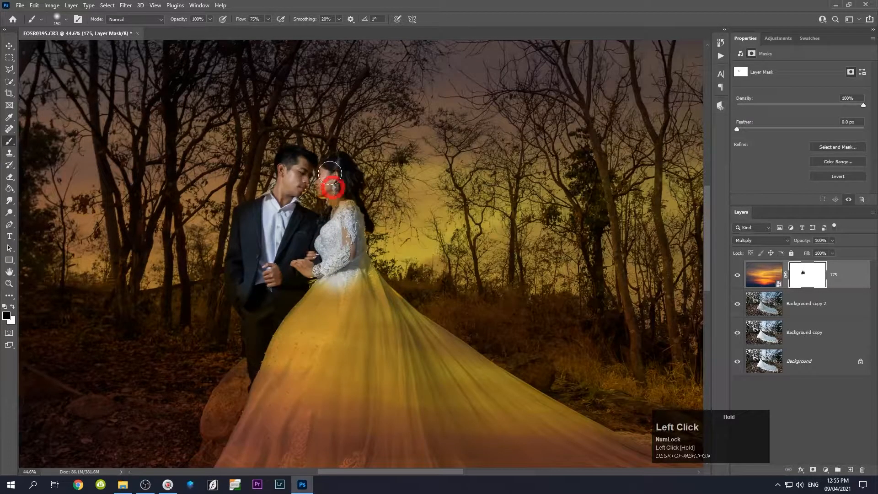
key("bracketleft")
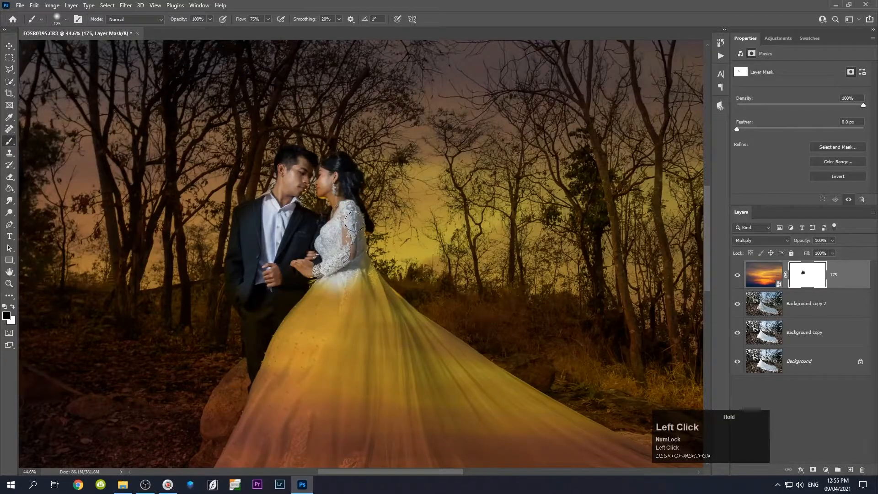
left_click_drag(343, 204, 345, 215)
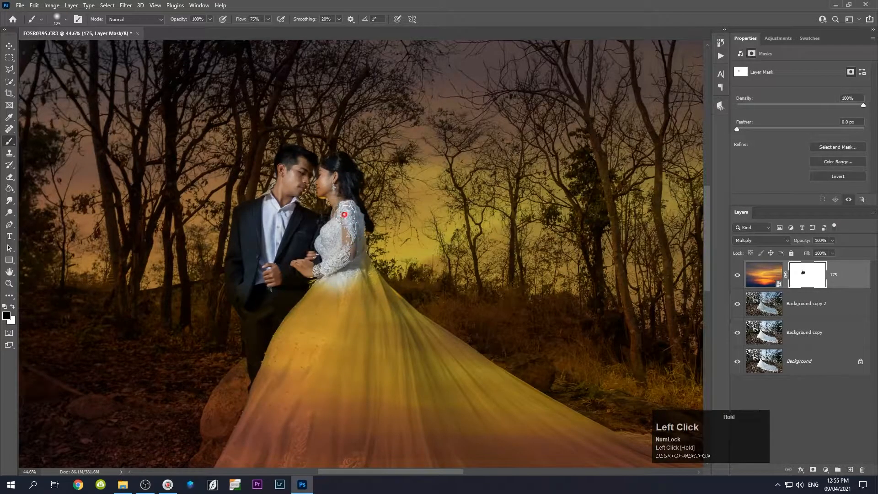
Step: Mask the sunset off the groom's jacket and trousers and the waist of the dress with the 125 px brush
scroll(267, 222, "up", 1)
scroll(265, 221, "up", 2)
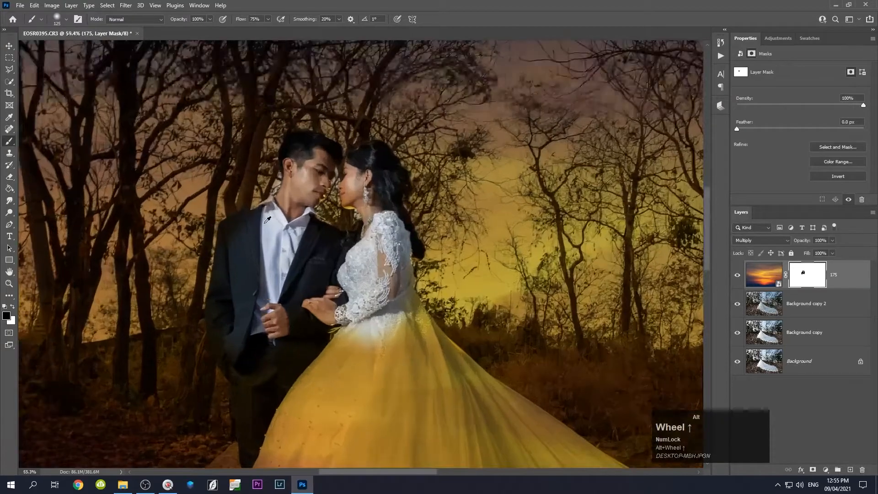
left_click(313, 183)
mouse_move(273, 240)
left_mouse_down()
mouse_move(269, 231)
mouse_move(237, 240)
left_mouse_up()
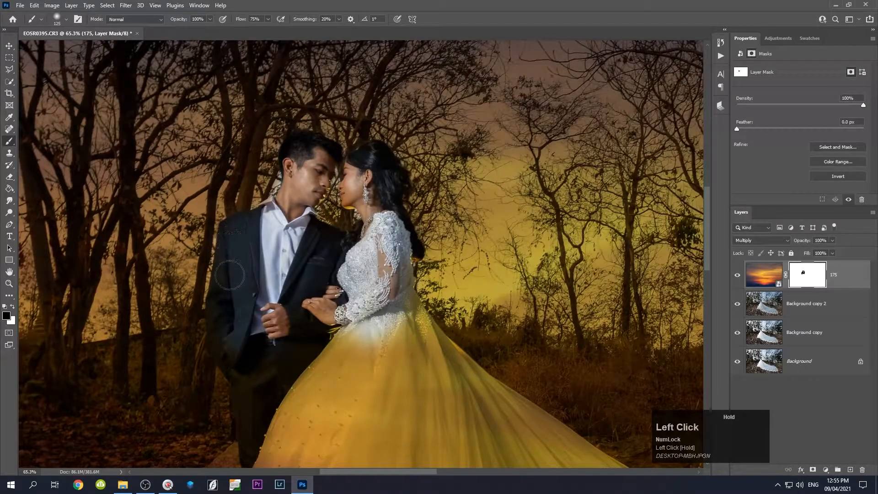
left_click_drag(231, 344, 246, 360)
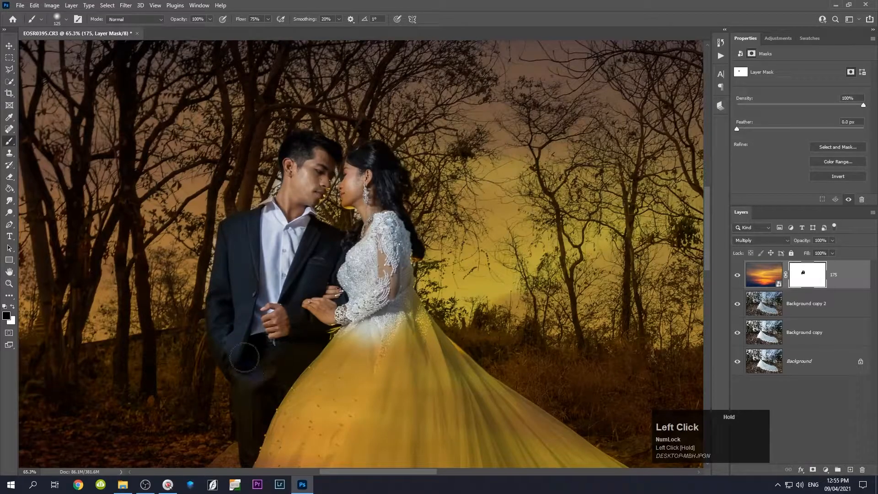
mouse_move(259, 391)
left_mouse_down()
mouse_move(307, 359)
mouse_move(267, 340)
mouse_move(274, 364)
mouse_move(273, 340)
mouse_move(285, 360)
mouse_move(291, 330)
mouse_move(325, 350)
mouse_move(309, 333)
mouse_move(346, 348)
mouse_move(365, 341)
mouse_move(338, 334)
mouse_move(383, 358)
mouse_move(377, 315)
mouse_move(379, 354)
left_mouse_up()
scroll(363, 335, "down", 1)
scroll(364, 335, "up", 3)
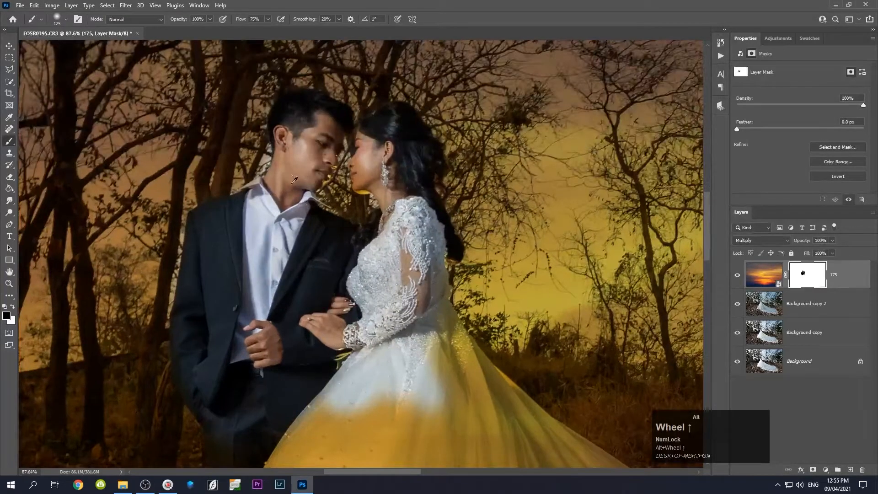
Step: Refine the mask along the couple's faces with black, reducing the brush to 50 px for the bride's profile
mouse_move(319, 165)
left_mouse_down()
mouse_move(380, 165)
mouse_move(371, 179)
left_mouse_up()
key("bracketleft")
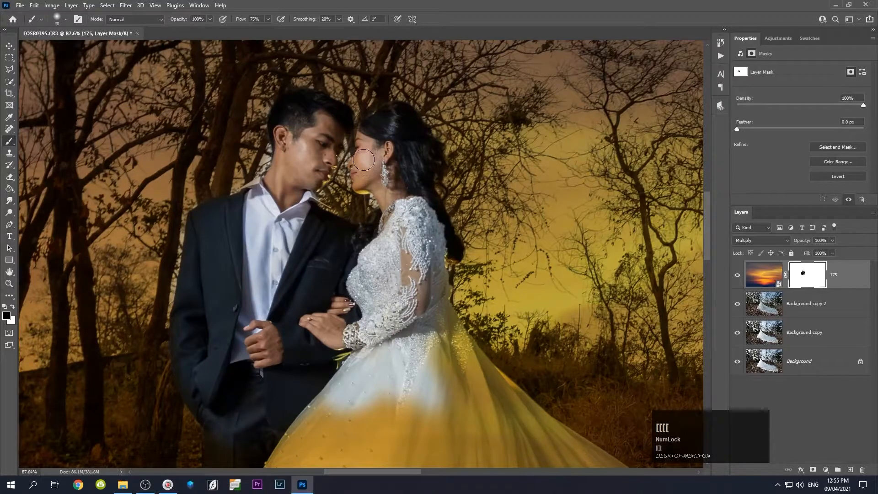
left_click_drag(366, 141, 361, 163)
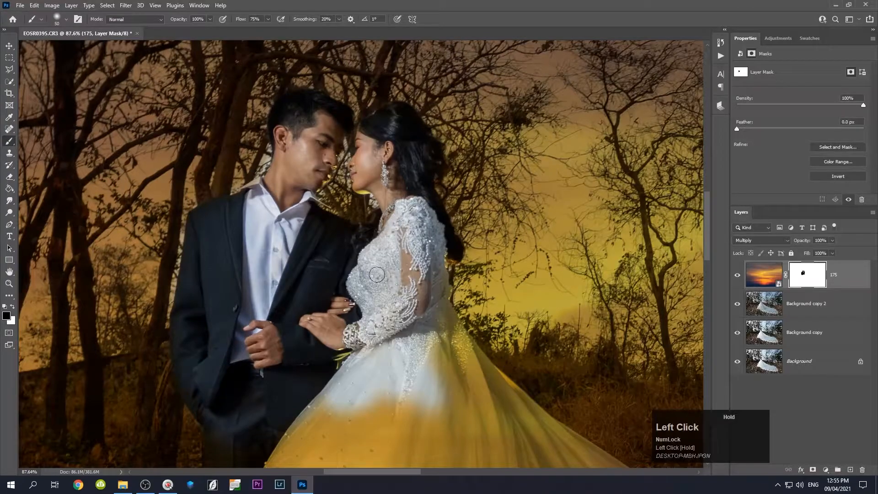
Step: Paint black on the mask over the skirt and front lace hem of the dress, adjusting the brush size to its edges
scroll(374, 271, "down", 4)
left_click_drag(375, 273, 402, 121)
scroll(441, 296, "down", 4)
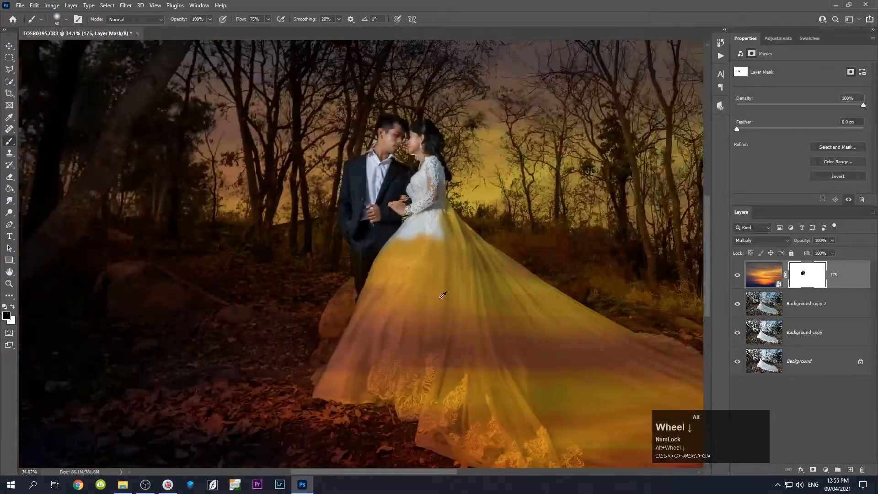
scroll(443, 294, "down", 2)
left_click_drag(423, 325, 301, 233)
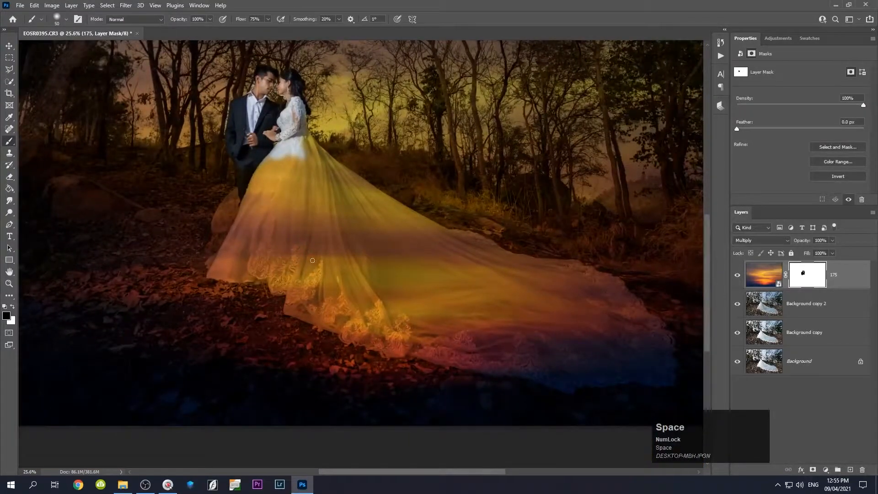
key("bracketright")
key("bracketright")
key("bracketright")
mouse_move(272, 159)
left_mouse_down()
mouse_move(337, 267)
mouse_move(287, 200)
mouse_move(283, 179)
mouse_move(322, 222)
mouse_move(289, 174)
mouse_move(390, 248)
mouse_move(315, 193)
mouse_move(512, 312)
mouse_move(393, 261)
mouse_move(499, 293)
mouse_move(352, 224)
mouse_move(517, 307)
mouse_move(536, 308)
mouse_move(503, 293)
mouse_move(574, 310)
mouse_move(587, 331)
mouse_move(484, 323)
mouse_move(360, 291)
mouse_move(275, 233)
left_mouse_up()
key("bracketleft")
key("bracketleft")
key("bracketleft")
key("bracketleft")
mouse_move(265, 202)
left_mouse_down()
mouse_move(222, 269)
mouse_move(215, 266)
mouse_move(305, 274)
mouse_move(297, 299)
mouse_move(347, 305)
mouse_move(298, 303)
mouse_move(372, 319)
mouse_move(349, 311)
left_mouse_up()
key("bracketleft")
key("bracketleft")
mouse_move(302, 278)
left_mouse_down()
mouse_move(290, 287)
mouse_move(326, 319)
mouse_move(405, 337)
left_mouse_up()
mouse_move(336, 319)
left_mouse_down()
mouse_move(387, 336)
mouse_move(503, 347)
mouse_move(388, 333)
left_mouse_up()
Step: Mask the sunset off the long train and its lace border with a 300 px brush, and touch up the skirt's front corner
mouse_move(454, 342)
left_mouse_down()
mouse_move(581, 358)
mouse_move(533, 358)
mouse_move(576, 371)
mouse_move(642, 362)
mouse_move(580, 307)
mouse_move(499, 262)
left_mouse_up()
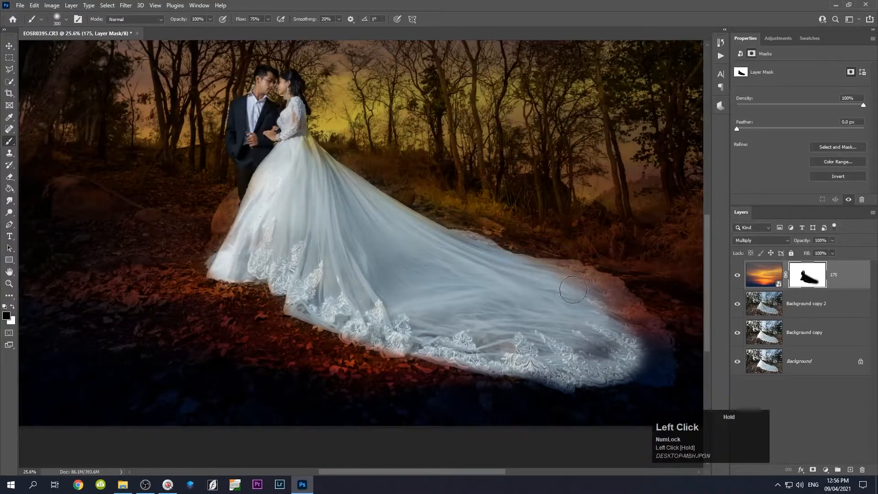
mouse_move(576, 282)
left_mouse_down()
mouse_move(637, 366)
mouse_move(608, 371)
mouse_move(641, 372)
mouse_move(654, 362)
mouse_move(615, 298)
mouse_move(562, 274)
mouse_move(527, 273)
left_mouse_up()
mouse_move(598, 284)
left_mouse_down()
mouse_move(640, 320)
mouse_move(657, 365)
mouse_move(653, 353)
left_mouse_up()
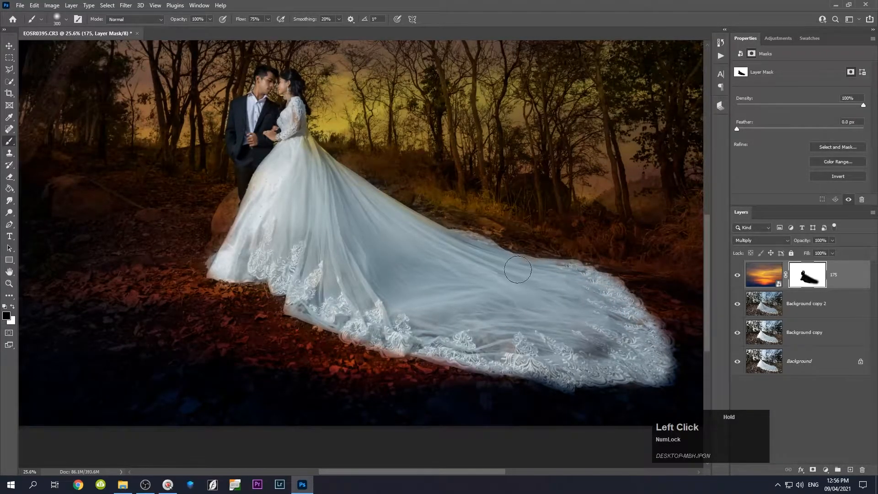
mouse_move(613, 318)
left_mouse_down()
mouse_move(586, 351)
mouse_move(492, 349)
mouse_move(603, 350)
mouse_move(584, 357)
left_mouse_up()
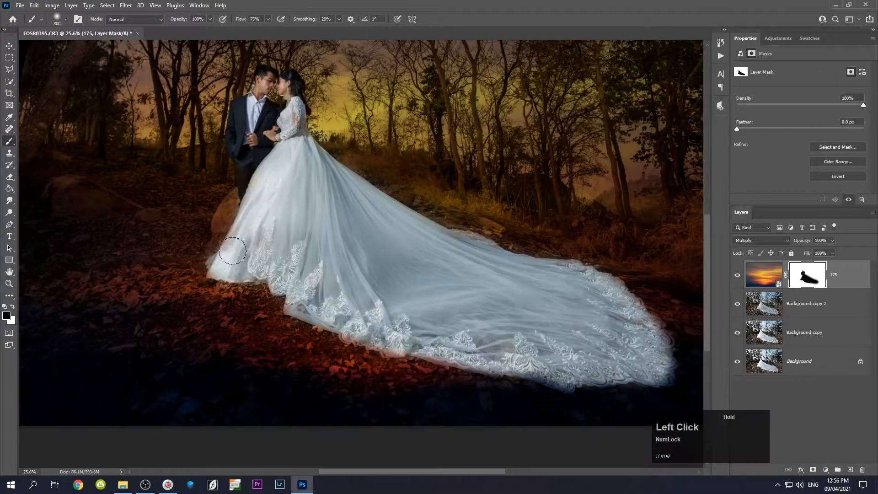
left_click_drag(223, 265, 255, 250)
scroll(264, 245, "up", 3, "alt")
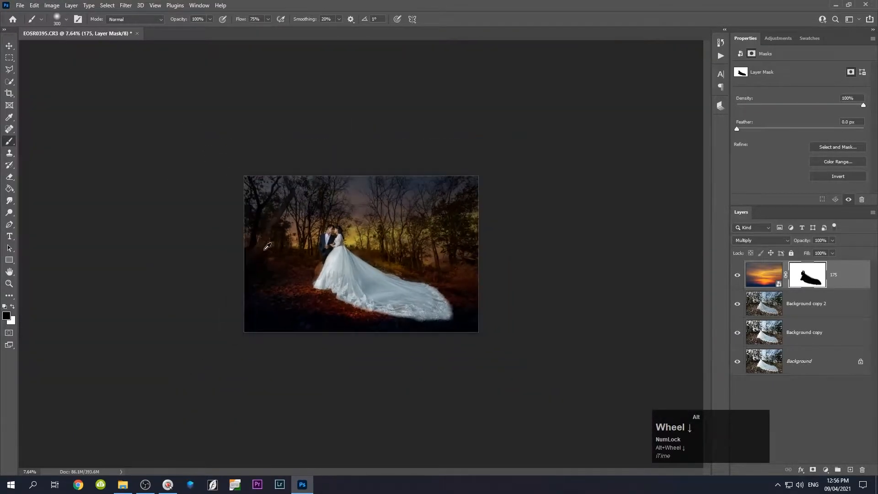
scroll(268, 252, "up", 3, "alt")
scroll(269, 252, "down", 4, "alt")
scroll(269, 252, "up", 3, "alt")
scroll(269, 252, "down", 3, "alt")
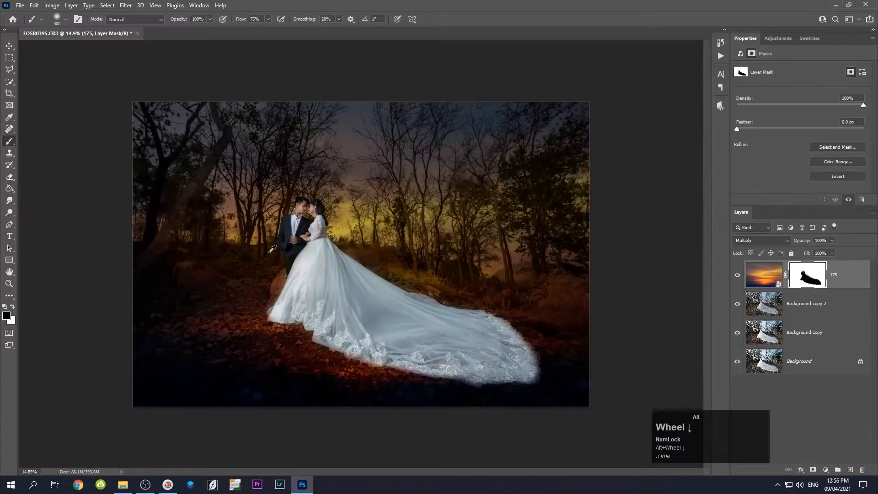
scroll(269, 252, "up", 2, "alt")
scroll(269, 252, "down", 1, "alt")
Step: Set the brush flow to 15%, enlarge the brush to 1500 px, and fade the sunset from the leafy ground around the dress
left_click_drag(238, 21, 237, 21)
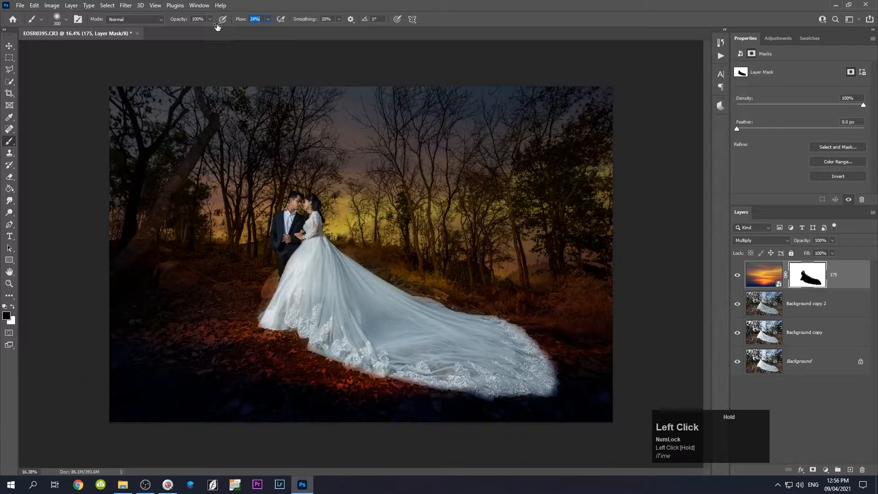
scroll(284, 254, "down", 3, "alt")
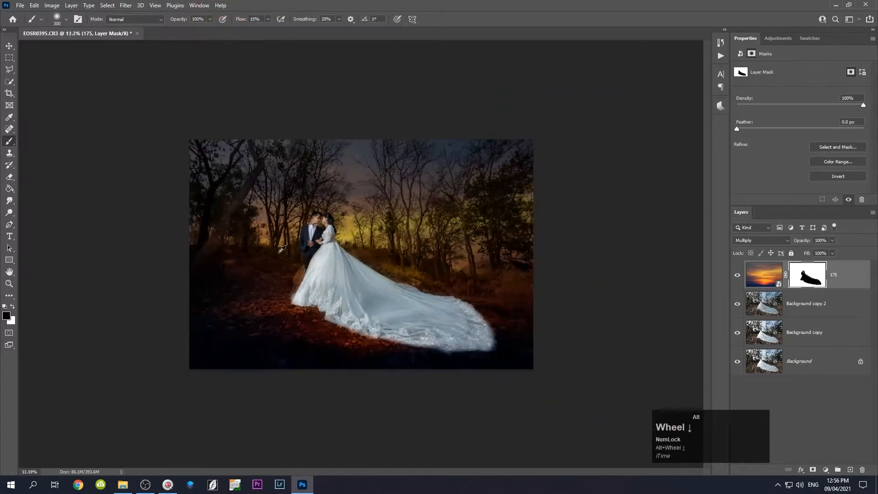
scroll(283, 254, "up", 4, "alt")
key("bracketright")
key("bracketright")
key("bracketright")
key("bracketright")
key("bracketright")
key("bracketright")
key("bracketright")
key("bracketright")
key("bracketright")
key("bracketright")
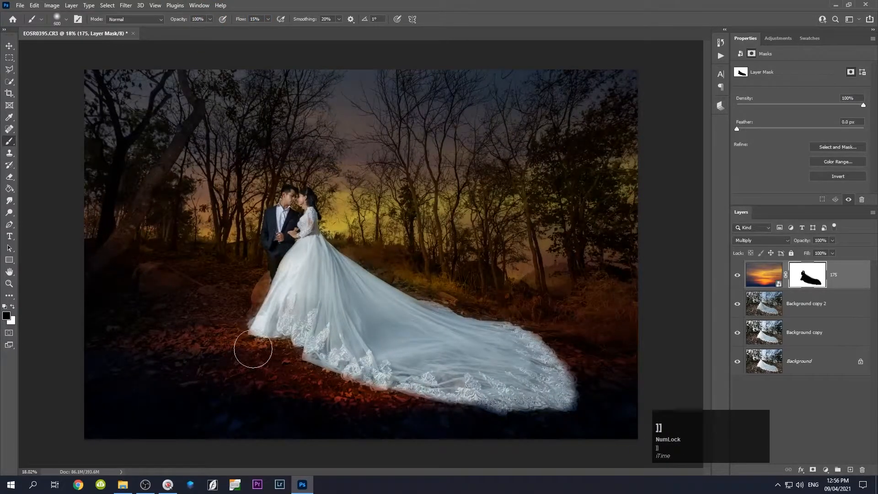
mouse_move(372, 392)
left_mouse_down()
mouse_move(229, 315)
mouse_move(333, 394)
mouse_move(490, 407)
mouse_move(379, 393)
mouse_move(525, 379)
mouse_move(422, 388)
mouse_move(554, 360)
mouse_move(456, 331)
mouse_move(586, 363)
mouse_move(614, 402)
mouse_move(515, 342)
mouse_move(601, 401)
mouse_move(445, 463)
mouse_move(306, 448)
mouse_move(330, 415)
mouse_move(447, 405)
mouse_move(298, 370)
mouse_move(213, 405)
mouse_move(134, 405)
mouse_move(4, 424)
mouse_move(74, 357)
mouse_move(215, 346)
mouse_move(126, 316)
mouse_move(165, 274)
mouse_move(186, 366)
mouse_move(84, 301)
mouse_move(85, 276)
mouse_move(197, 202)
mouse_move(220, 151)
mouse_move(173, 78)
left_mouse_up()
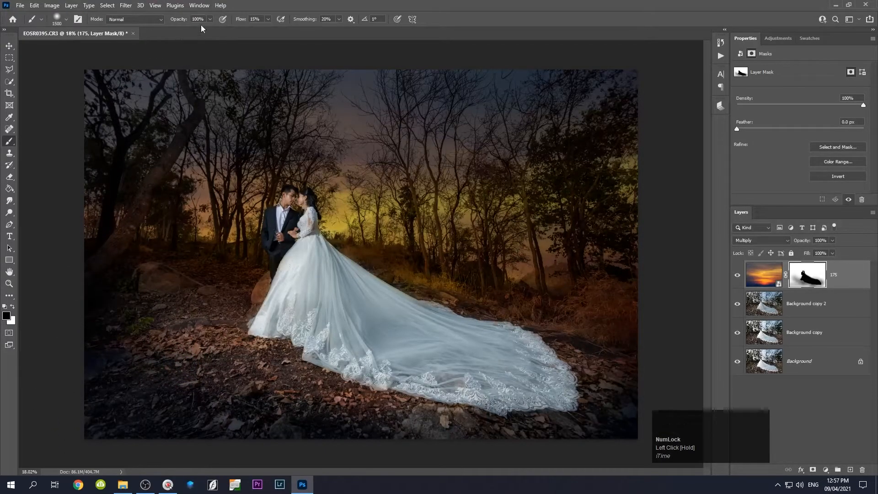
Step: Set the brush flow to 6% and the size to 1800 px, and softly fade the sunset on the ground around the couple
left_click_drag(241, 19, 236, 21)
key("bracketright")
key("bracketright")
key("bracketright")
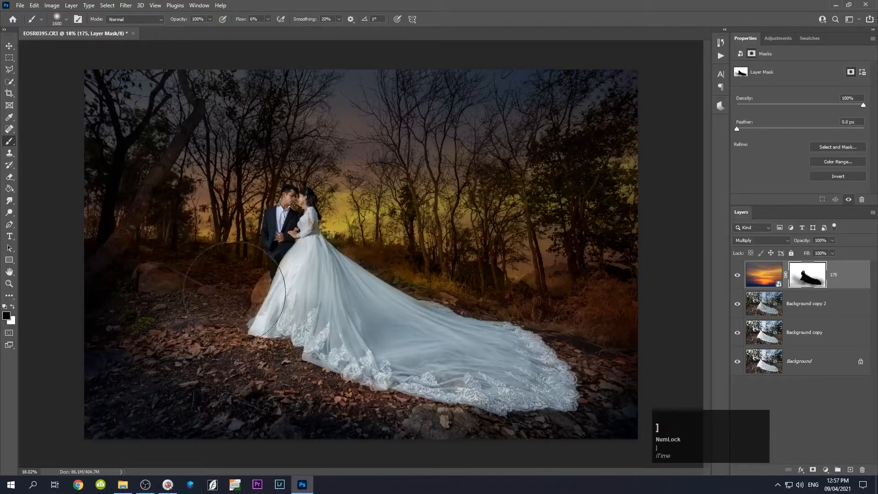
left_click_drag(115, 273, 355, 315)
mouse_move(221, 278)
left_mouse_down()
mouse_move(255, 265)
mouse_move(358, 303)
left_mouse_up()
left_click_drag(248, 256, 355, 323)
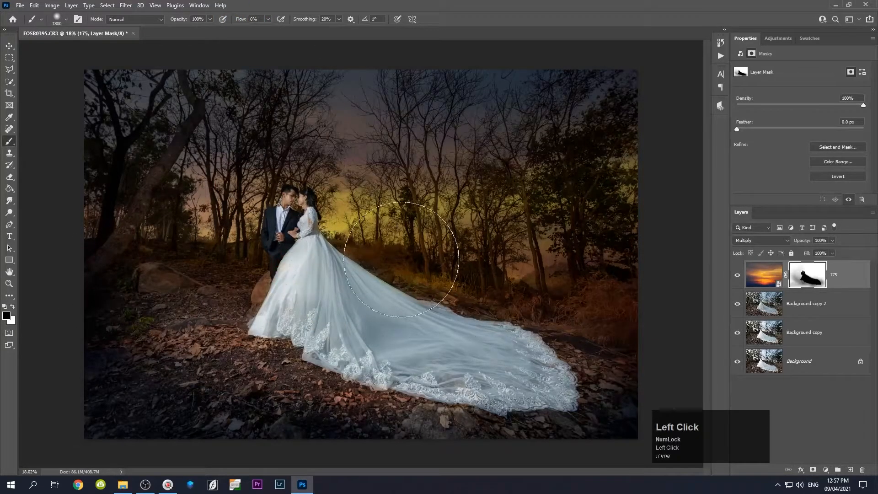
Step: Lighten the sunset effect over the trees and bushes at both sides and along the foreground with broad low-flow mask strokes
left_click_drag(541, 284, 699, 307)
mouse_move(487, 174)
left_mouse_down()
mouse_move(621, 132)
mouse_move(574, 104)
mouse_move(753, 182)
left_mouse_up()
mouse_move(620, 322)
left_mouse_down()
mouse_move(620, 288)
mouse_move(590, 302)
left_mouse_up()
mouse_move(293, 275)
left_mouse_down()
mouse_move(141, 337)
mouse_move(39, 345)
mouse_move(192, 229)
mouse_move(173, 129)
mouse_move(100, 196)
left_mouse_up()
mouse_move(101, 196)
left_mouse_down()
mouse_move(86, 263)
mouse_move(110, 129)
mouse_move(87, 335)
mouse_move(200, 204)
mouse_move(232, 91)
mouse_move(234, 217)
mouse_move(159, 135)
mouse_move(280, 238)
mouse_move(179, 277)
mouse_move(194, 151)
mouse_move(12, 311)
mouse_move(76, 325)
mouse_move(128, 434)
mouse_move(1, 405)
mouse_move(24, 405)
mouse_move(150, 343)
left_mouse_up()
mouse_move(153, 376)
left_mouse_down()
mouse_move(299, 413)
mouse_move(517, 445)
mouse_move(613, 442)
mouse_move(558, 431)
mouse_move(607, 415)
mouse_move(758, 431)
left_mouse_up()
mouse_move(612, 269)
left_mouse_down()
mouse_move(556, 270)
mouse_move(564, 251)
mouse_move(618, 266)
mouse_move(679, 266)
mouse_move(579, 194)
mouse_move(593, 99)
mouse_move(506, 91)
mouse_move(580, 72)
mouse_move(379, 75)
mouse_move(534, 58)
mouse_move(232, 86)
mouse_move(131, 75)
mouse_move(68, 151)
mouse_move(0, 275)
left_mouse_up()
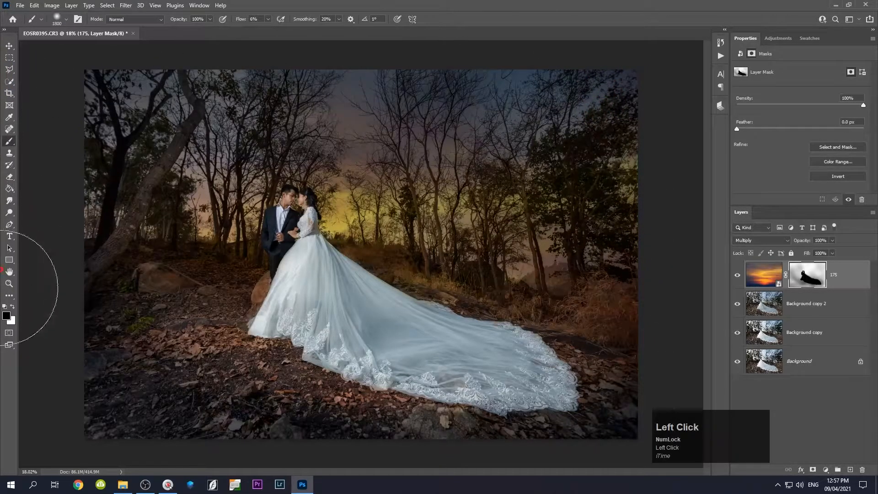
Step: Reduce the brush to 1200 px and blend the mask from the rocks beside the groom across to the end of the train
key("bracketleft")
key("bracketleft")
key("bracketleft")
key("bracketleft")
key("bracketleft")
mouse_move(229, 256)
left_mouse_down()
mouse_move(235, 281)
mouse_move(434, 270)
mouse_move(531, 335)
left_mouse_up()
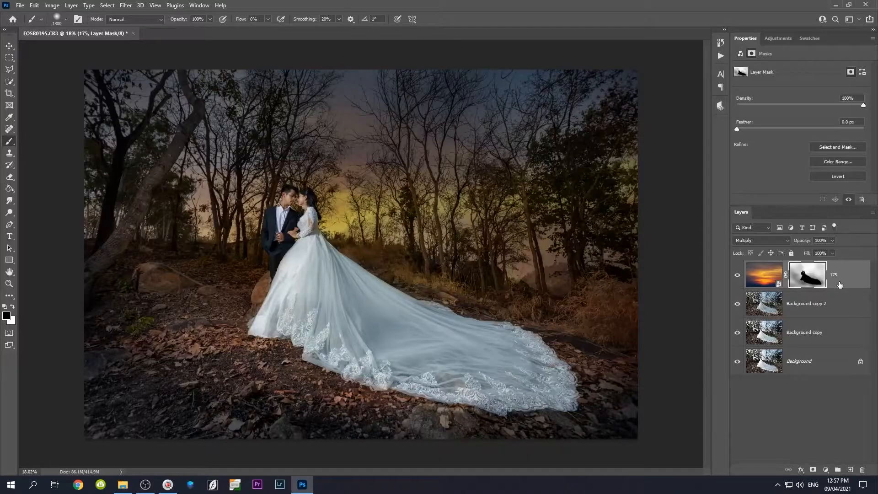
Step: Group the 175, Background copy 2 and Background copy layers, and stamp all visible layers into a new top layer
left_click(835, 332, "shift")
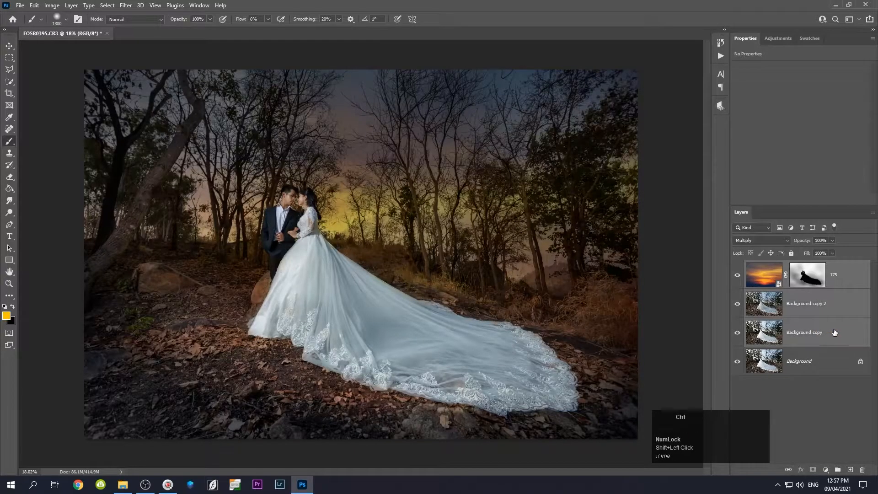
key("ctrl+g")
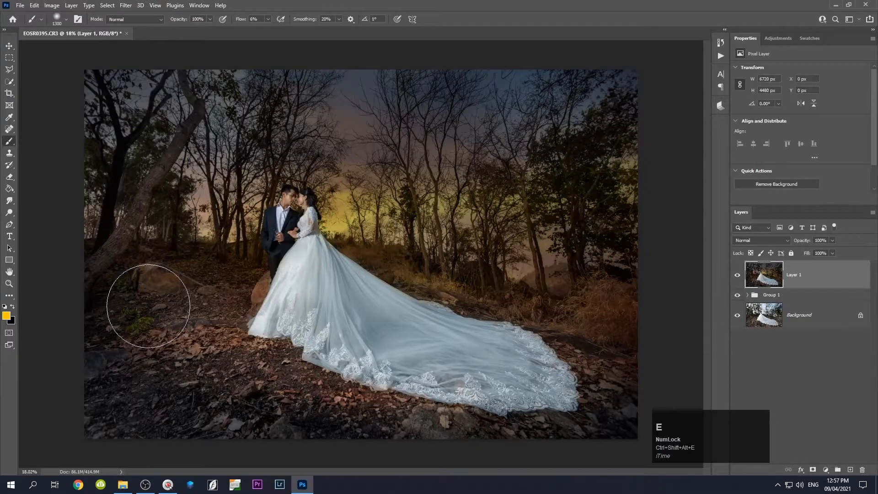
Step: Open the merged top layer in the Camera Raw filter
scroll(225, 236, "down", 2, "alt")
scroll(225, 236, "up", 3, "alt")
scroll(228, 239, "down", 2, "alt")
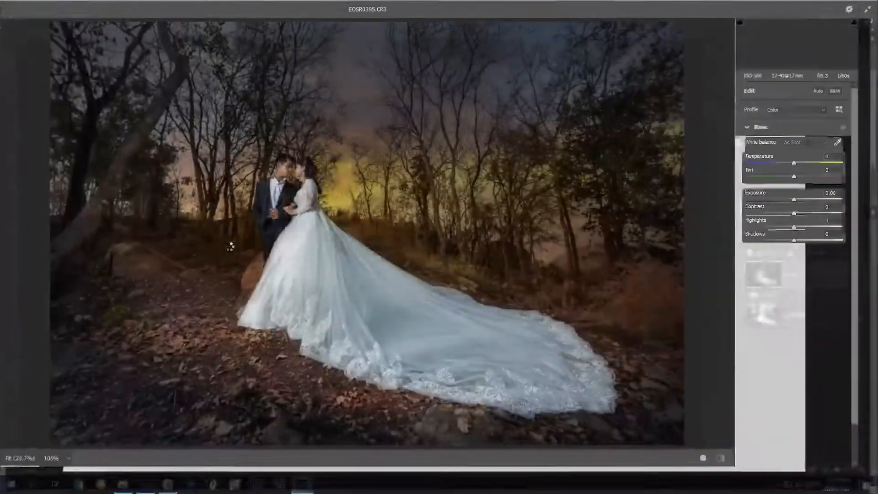
scroll(268, 265, "up", 1, "alt")
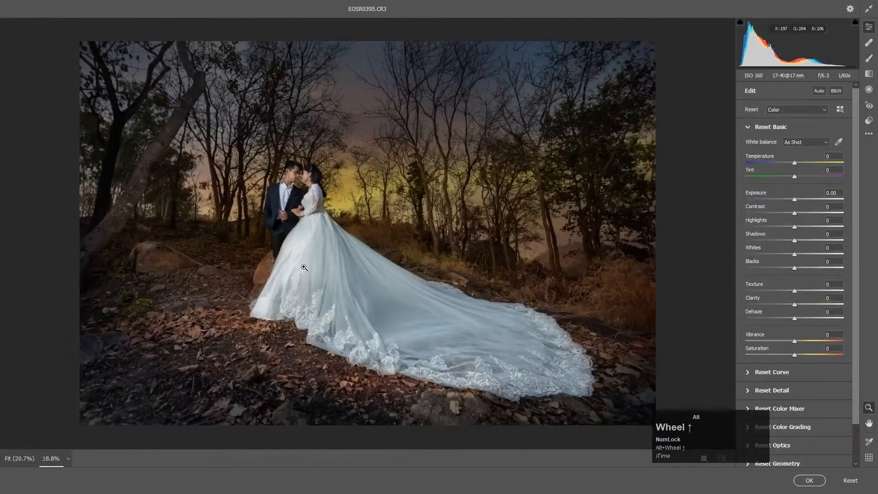
Step: Add a wide radial filter over the ground beside the groom and set its Exposure to +0.30
scroll(304, 267, "down", 2, "alt")
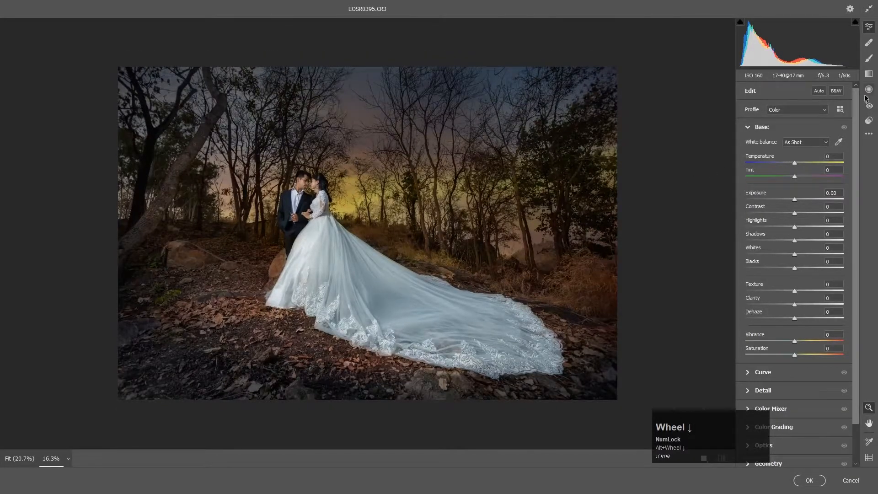
left_click(868, 89)
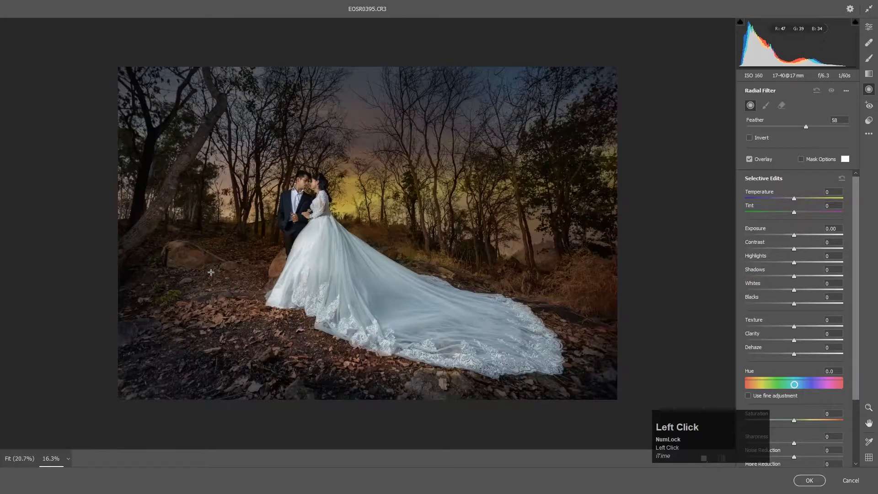
left_click_drag(200, 233, 257, 249)
mouse_move(223, 227)
left_mouse_down()
mouse_move(238, 226)
mouse_move(221, 235)
left_mouse_up()
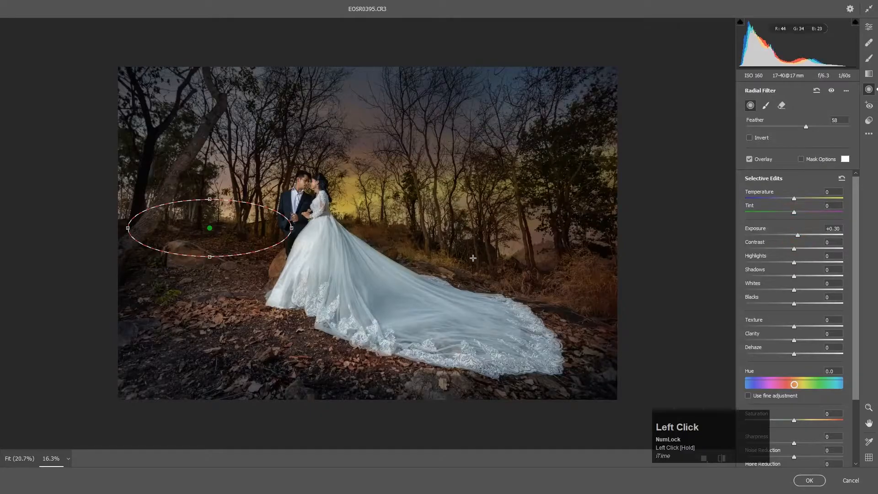
Step: Add a tilted radial filter over the trees behind the bride's train, fit it to the area, and set its Exposure to -0.20
mouse_move(486, 250)
left_mouse_down()
mouse_move(608, 283)
mouse_move(579, 276)
mouse_move(558, 296)
left_mouse_up()
mouse_move(542, 267)
left_mouse_down()
mouse_move(511, 238)
mouse_move(542, 251)
left_mouse_up()
left_click_drag(494, 198, 507, 177)
left_click_drag(485, 218, 468, 209)
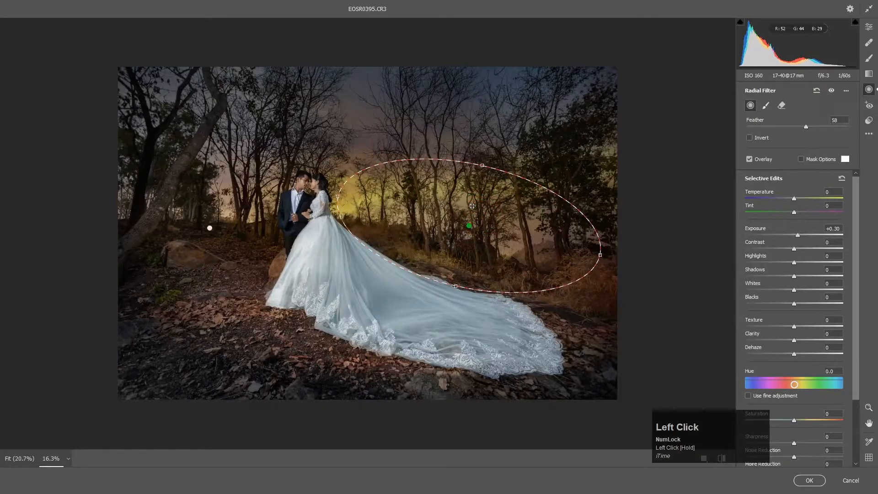
left_click_drag(482, 165, 479, 182)
left_click_drag(489, 258, 444, 272)
mouse_move(461, 240)
left_mouse_down()
mouse_move(465, 253)
mouse_move(464, 245)
left_mouse_up()
left_click_drag(795, 237, 792, 238)
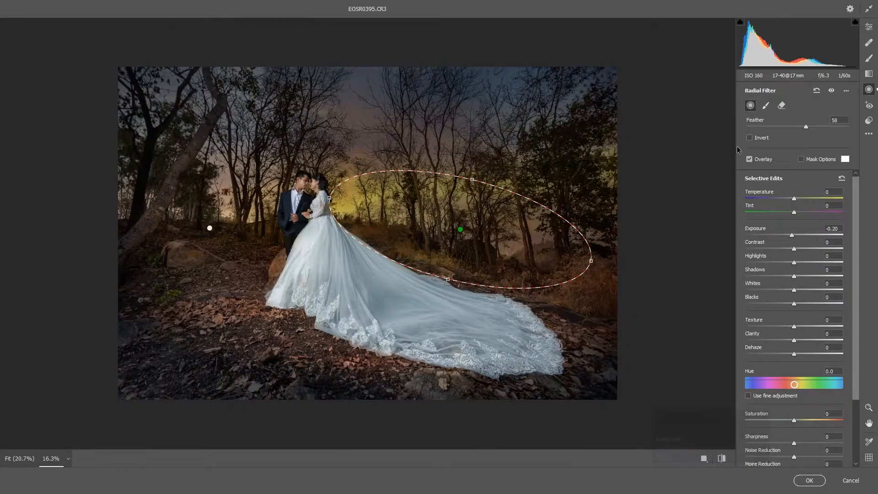
Step: Add a radial filter over the trees above and behind the groom, set its Exposure to +0.50, and adjust its ellipse
left_click_drag(183, 128, 303, 199)
left_click_drag(233, 129, 234, 143)
left_click_drag(792, 237, 799, 237)
left_click_drag(280, 157, 303, 137)
Step: Add a very large radial filter over the sky and treetops with Exposure +0.80, and apply the Camera Raw edits
left_click_drag(506, 93, 597, 133)
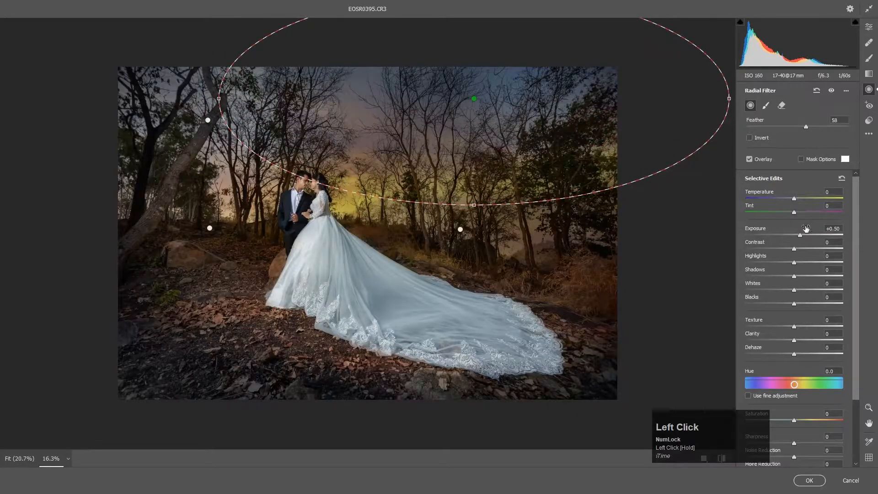
left_click_drag(803, 237, 805, 237)
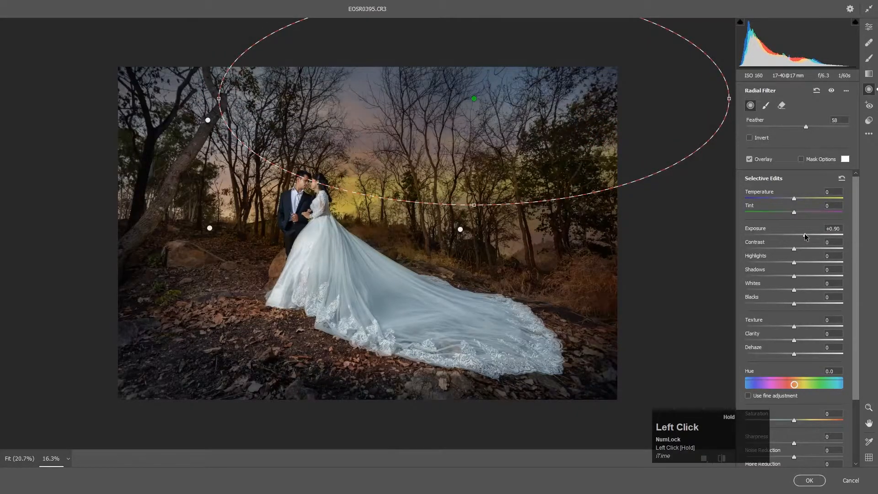
left_click_drag(481, 171, 470, 170)
left_click_drag(805, 236, 803, 237)
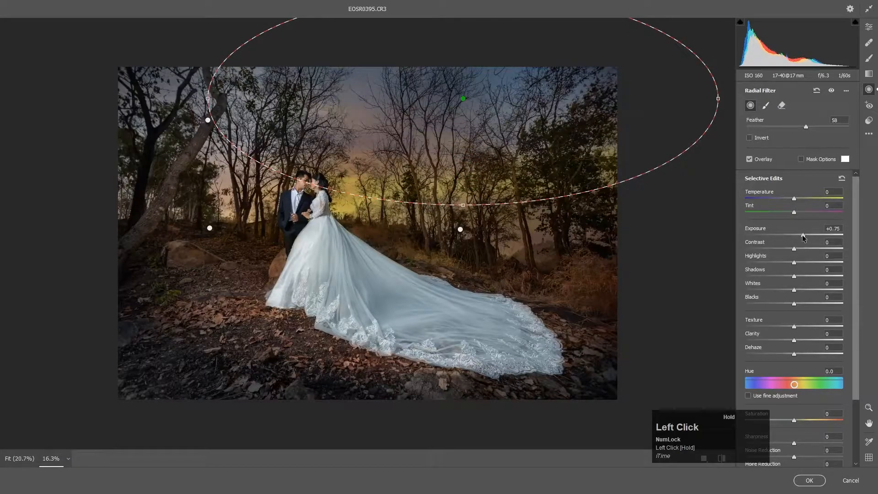
key("Return")
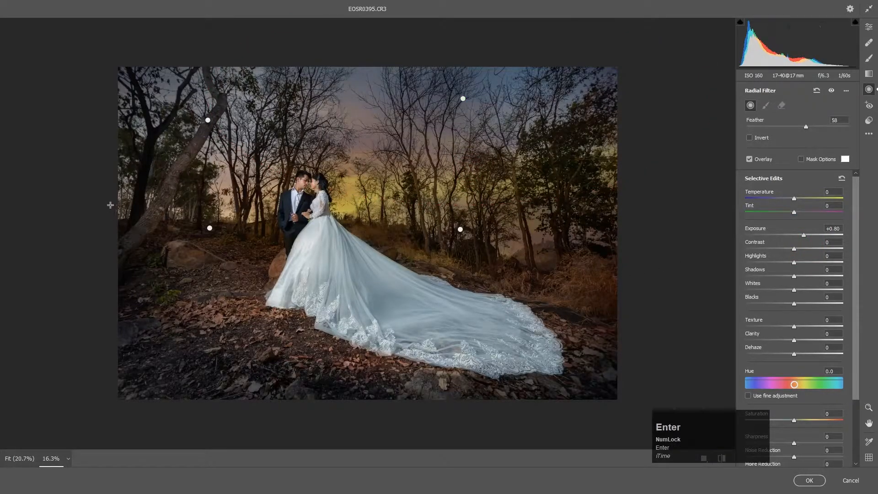
key("Return")
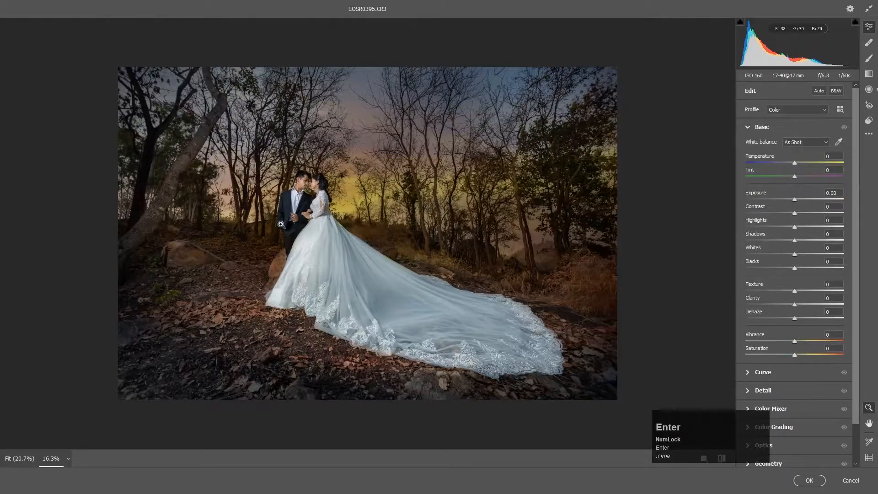
key("Return")
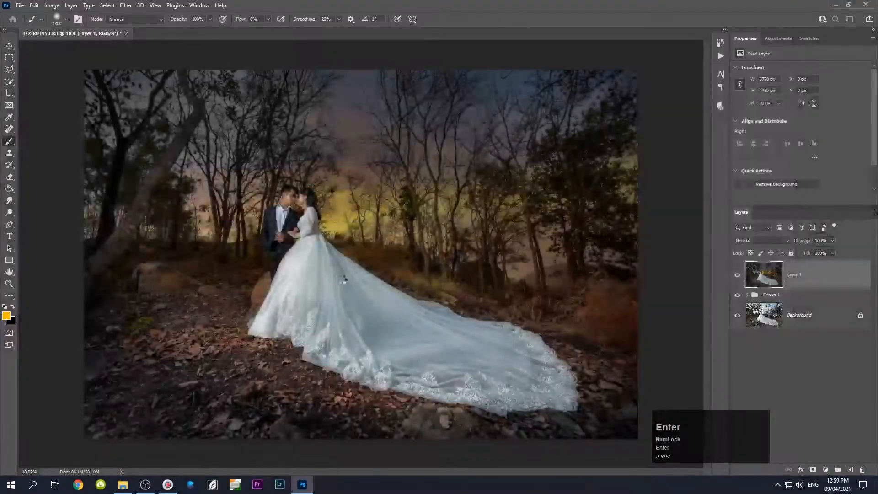
Step: Examine the brightness balance between the couple, trees and sky across the whole photo at different magnifications
scroll(293, 295, "down", 2)
scroll(302, 296, "up", 2)
scroll(306, 297, "down", 2)
scroll(311, 297, "up", 2)
scroll(314, 295, "down", 2)
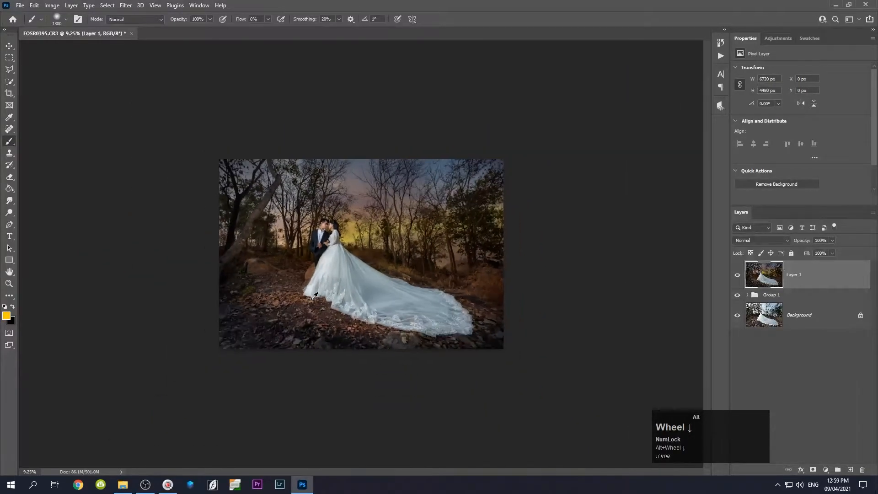
scroll(315, 297, "up", 3)
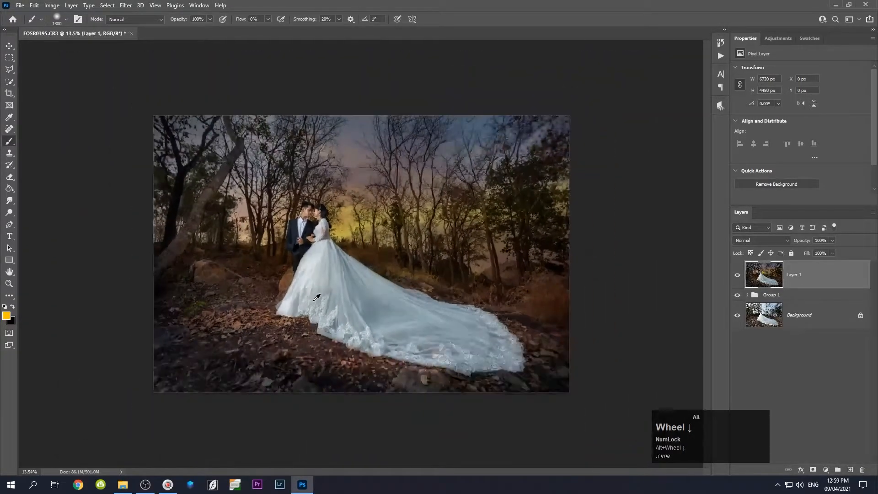
scroll(318, 297, "down", 1)
scroll(319, 298, "up", 1)
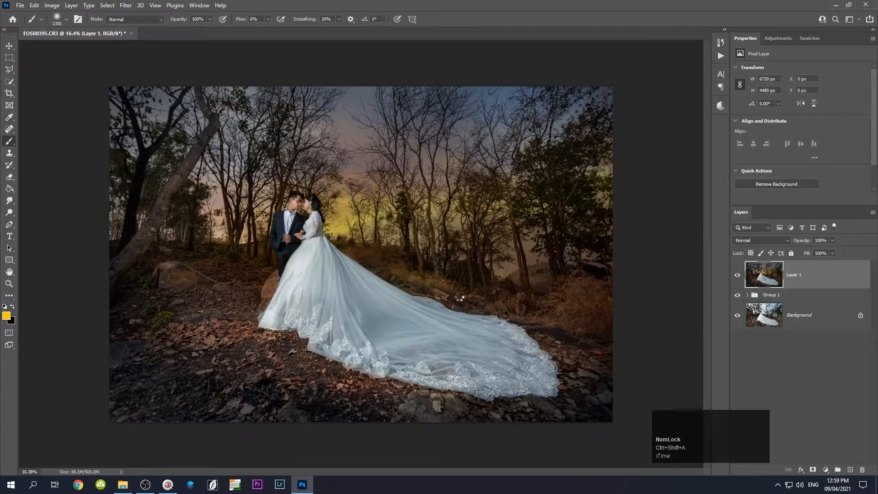
Step: In Camera Raw, add a large radial filter over the leafy foreground below the groom with Temperature +32, Tint +10 and Exposure +0.80
scroll(774, 185, "down", 1)
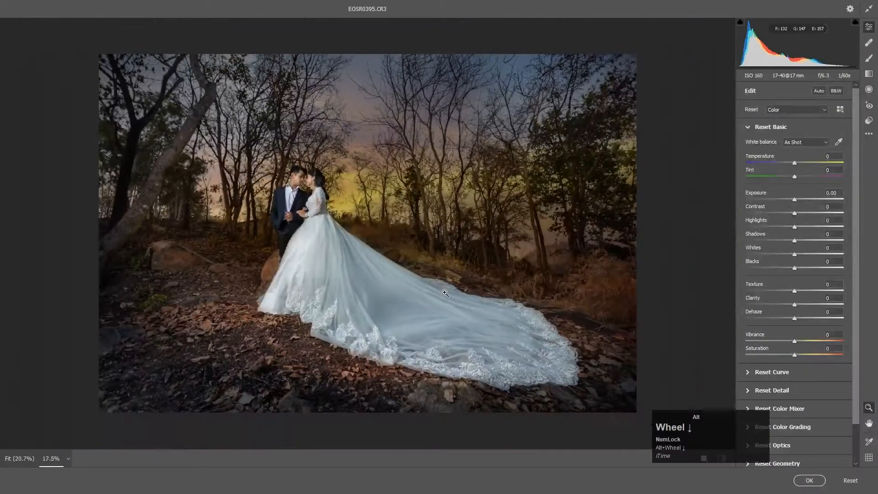
left_click(868, 89)
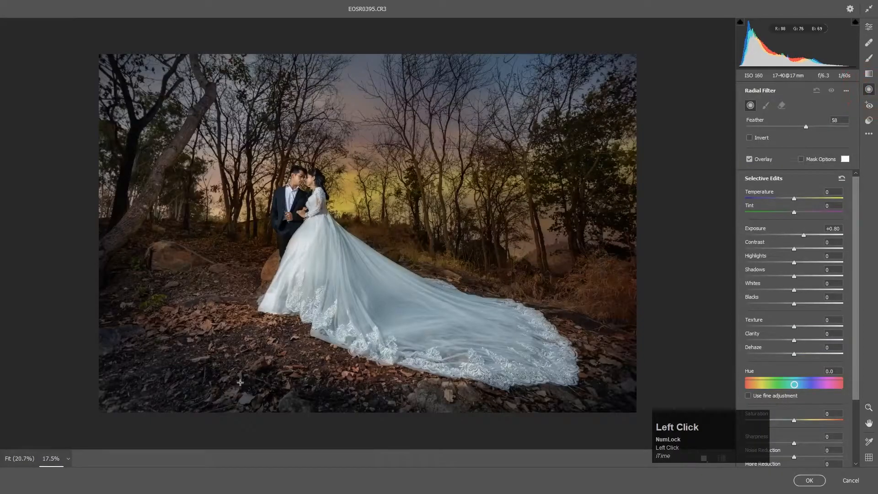
mouse_move(197, 375)
left_mouse_down()
mouse_move(268, 434)
mouse_move(333, 431)
left_mouse_up()
left_click_drag(344, 429, 336, 459)
mouse_move(212, 355)
left_mouse_down()
mouse_move(288, 386)
mouse_move(252, 368)
mouse_move(243, 376)
left_mouse_up()
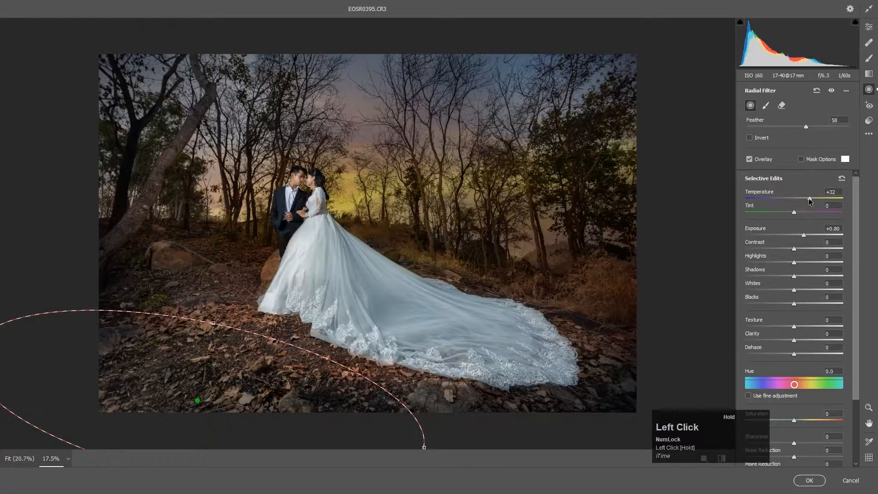
left_click_drag(213, 322, 253, 301)
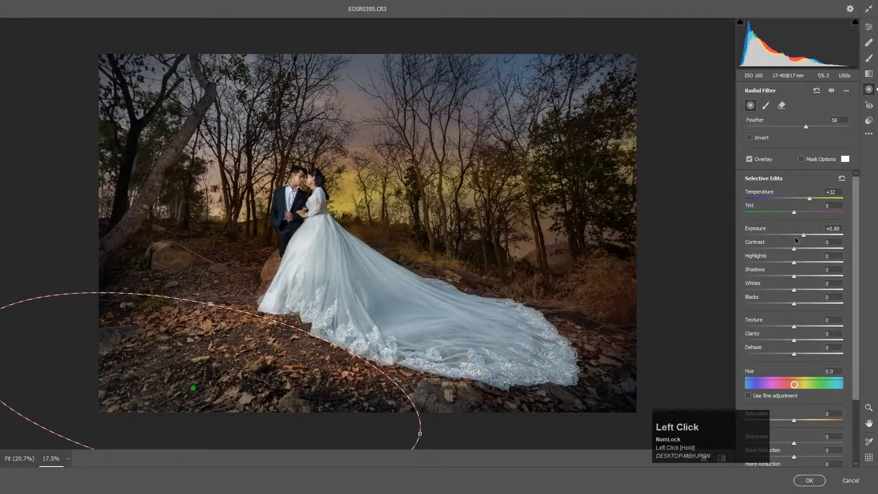
left_click_drag(794, 212, 798, 212)
mouse_move(419, 435)
left_mouse_down()
mouse_move(529, 432)
mouse_move(409, 421)
left_mouse_up()
Step: Add a tall radial filter over the leaning tree at the photo's edge with Temperature +32, Tint +10 and Exposure +0.35
left_click_drag(114, 182, 195, 298)
left_click_drag(136, 246, 120, 267)
left_click_drag(800, 235, 800, 236)
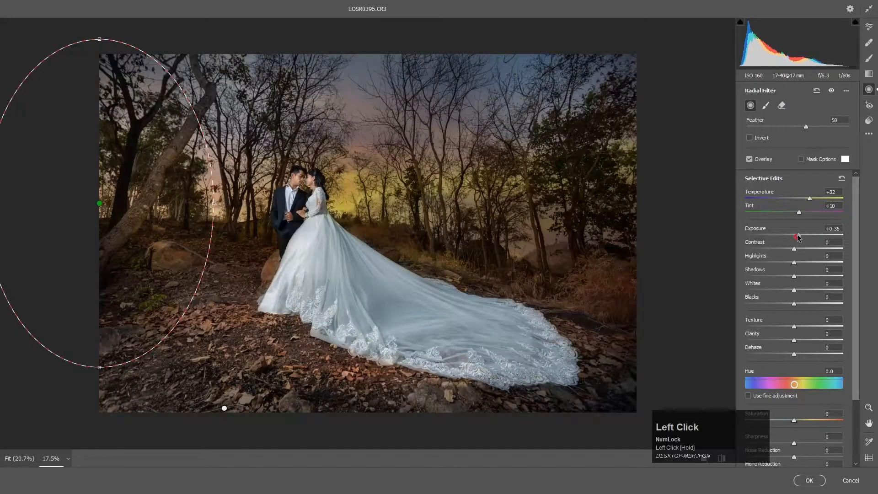
left_click(799, 212)
Step: Add a large radial filter over the dense trees beyond the train with Temperature +17, Tint +10 and Exposure 0.00
mouse_move(576, 176)
left_mouse_down()
mouse_move(643, 272)
mouse_move(685, 276)
left_mouse_up()
left_click_drag(600, 257, 605, 240)
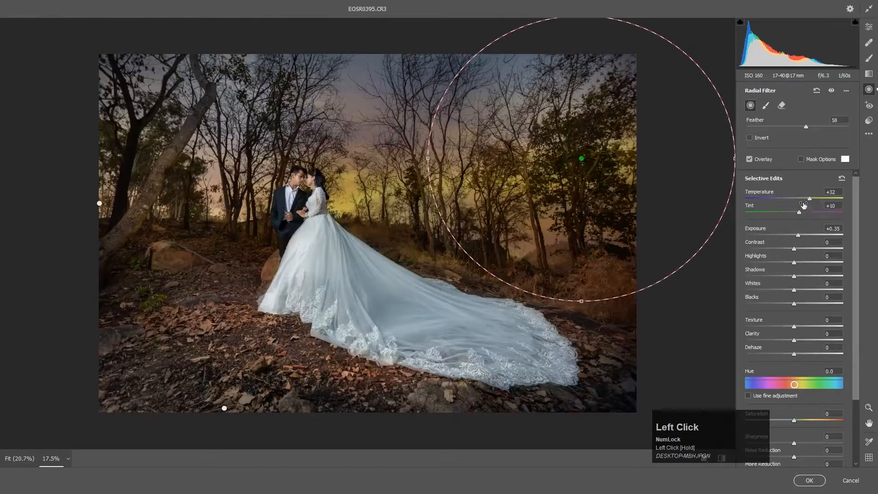
left_click(794, 236)
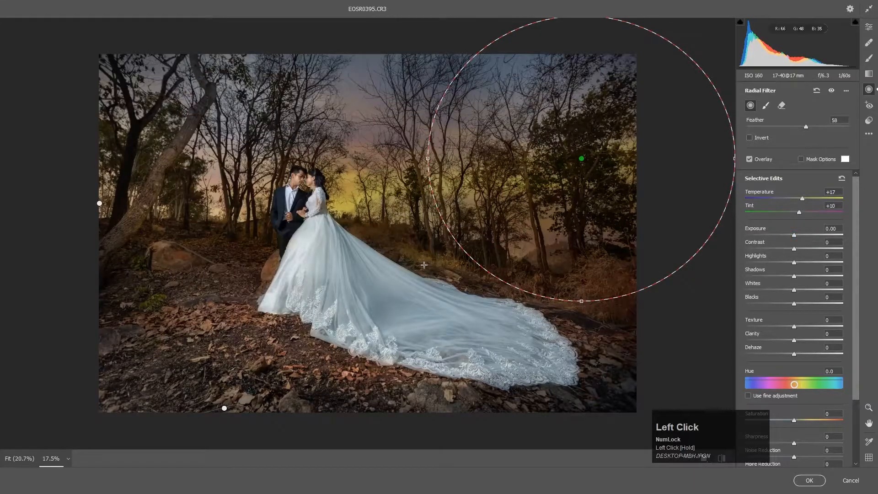
key("Return")
Step: Inspect the warmed areas, the couple and the dress up close and at full view
scroll(319, 218, "up", 2, "alt")
scroll(319, 217, "down", 3, "alt")
scroll(282, 191, "up", 3, "alt")
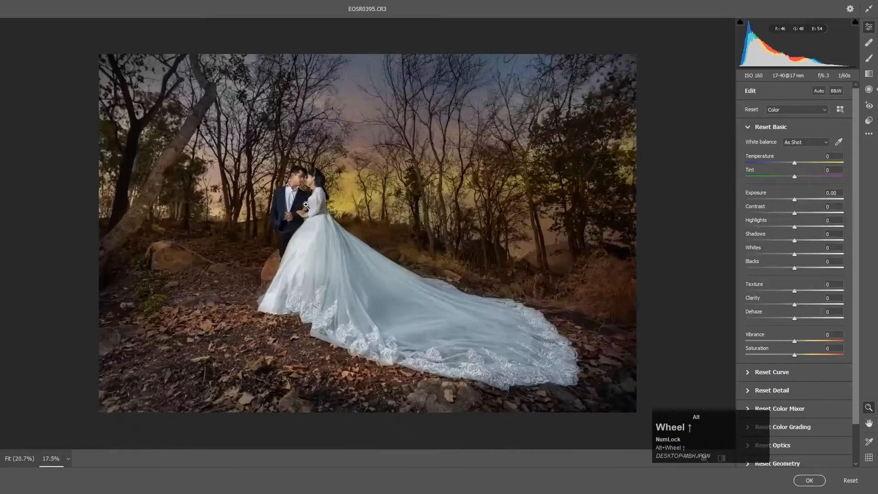
scroll(282, 191, "up", 2, "alt")
scroll(274, 188, "down", 2, "alt")
left_click_drag(232, 168, 361, 147)
scroll(293, 132, "up", 4, "alt")
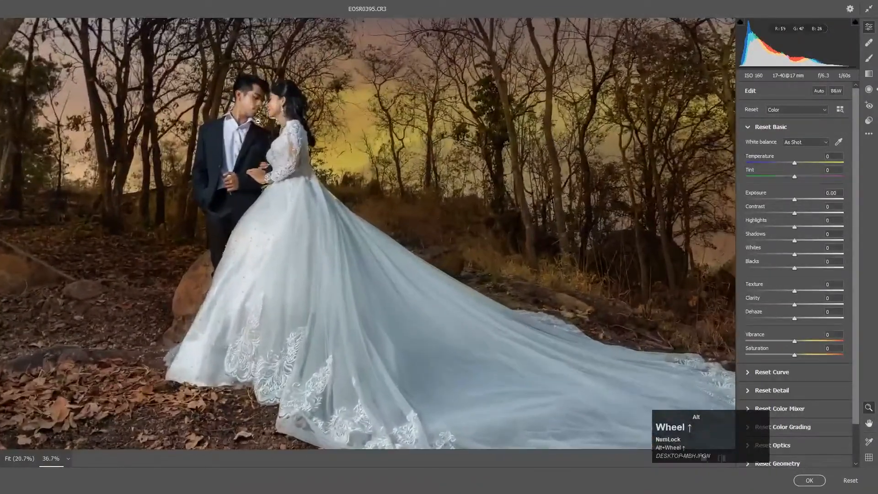
left_click_drag(348, 227, 444, 301)
scroll(460, 308, "down", 4, "alt")
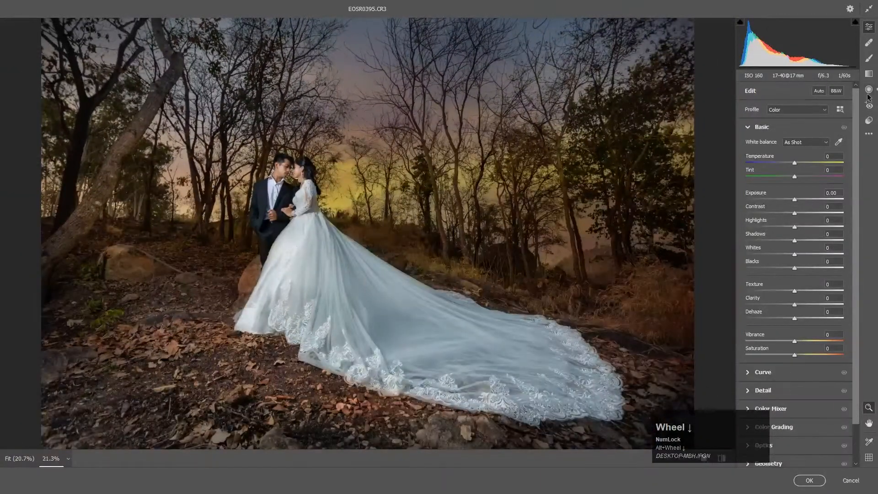
Step: Add an upright radial filter around the couple, centre it on them, and slightly raise its Exposure
left_click(868, 89)
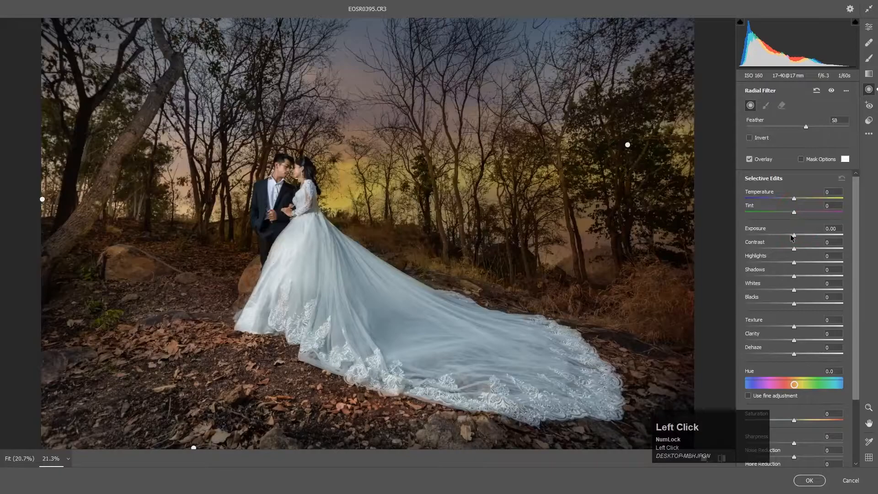
mouse_move(280, 195)
left_mouse_down()
mouse_move(326, 264)
mouse_move(290, 215)
mouse_move(333, 220)
mouse_move(294, 224)
left_mouse_up()
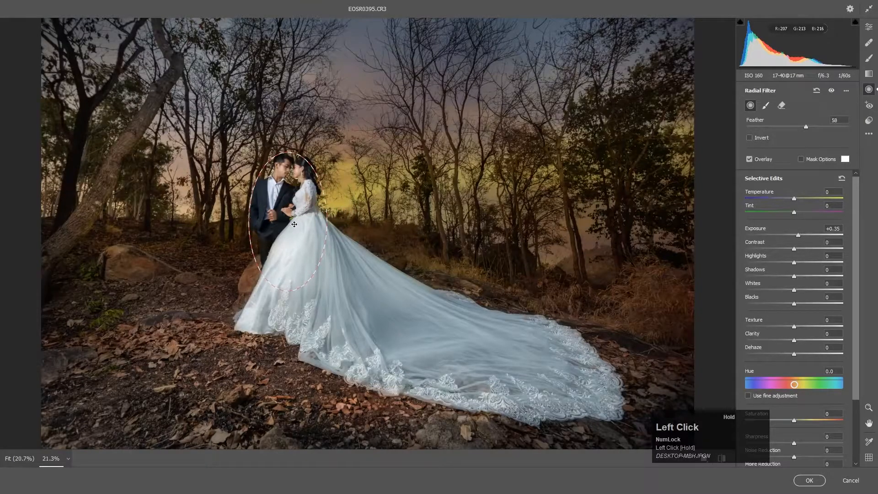
left_click(283, 236)
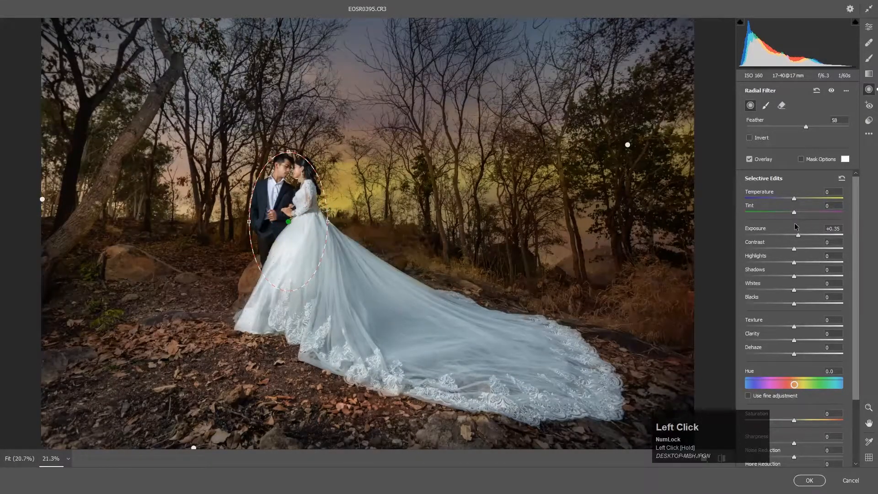
left_click_drag(797, 236, 799, 236)
key("Return")
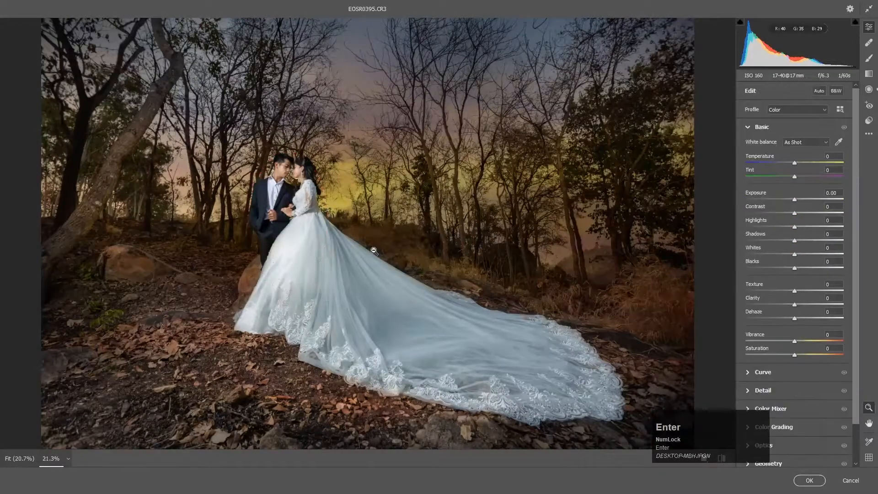
Step: Check how the brightened couple stands out against the surroundings at different magnifications
scroll(376, 254, "down", 3)
scroll(388, 247, "up", 3)
scroll(398, 249, "down", 2)
scroll(398, 245, "down", 3)
scroll(395, 235, "up", 4)
scroll(396, 233, "down", 2)
scroll(403, 233, "up", 1)
scroll(403, 233, "up", 3)
scroll(403, 234, "down", 1)
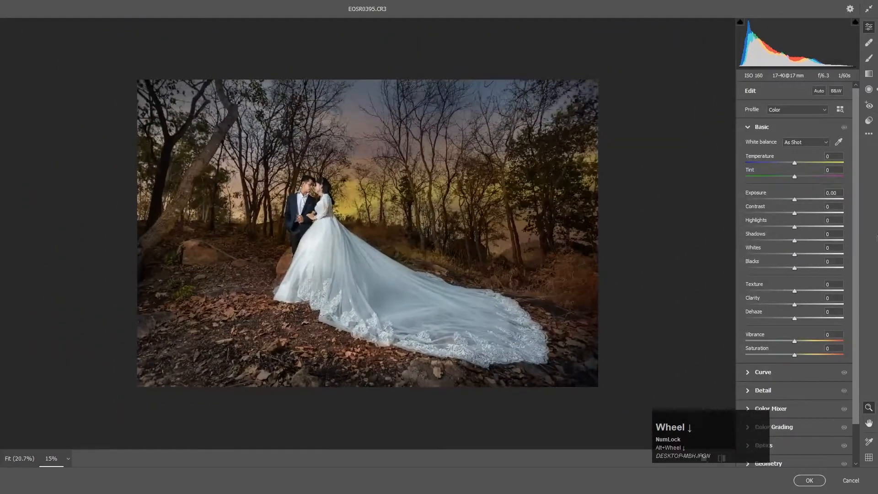
Step: Add an inverted, tilted radial filter around the couple and the dress, and set its Whites to -50
left_click(869, 90)
left_click(749, 137)
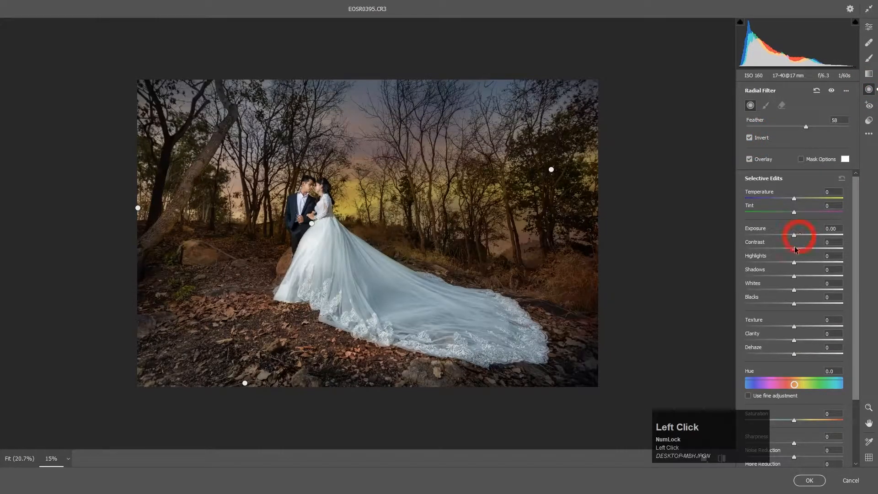
left_click_drag(285, 238, 314, 352)
left_click_drag(296, 257, 369, 274)
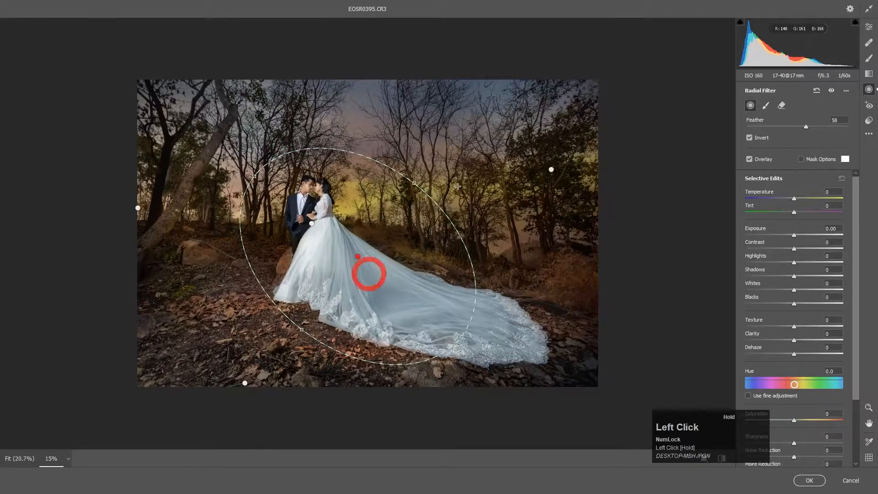
left_click_drag(416, 185, 400, 192)
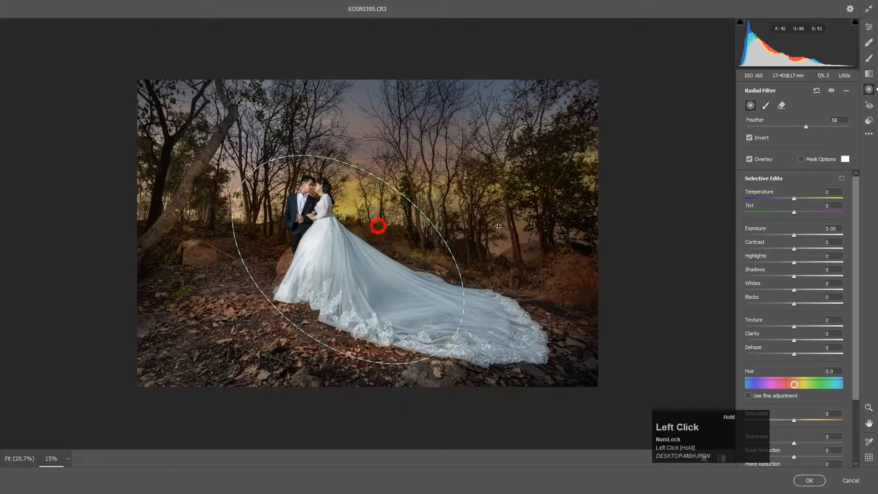
left_click_drag(794, 292, 760, 292)
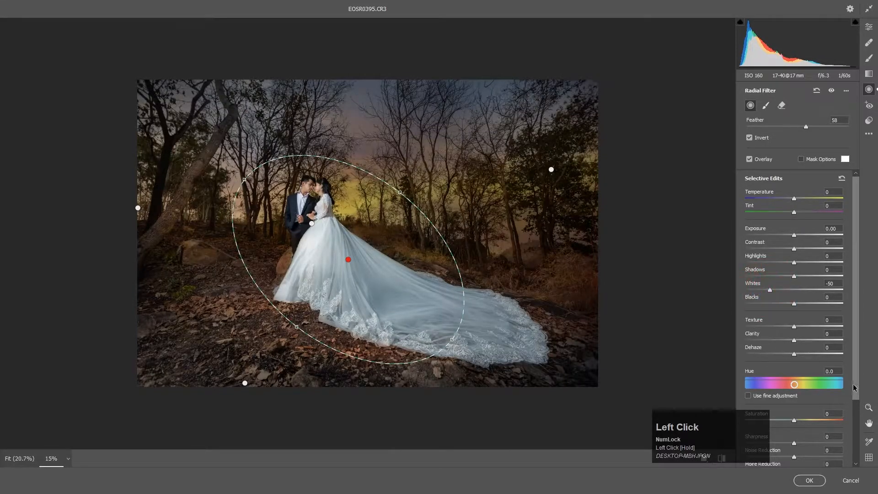
Step: Refine the inverted filter's position and shape, set its Whites to -34, and apply the Camera Raw edits
left_click_drag(370, 302, 367, 298)
left_click_drag(779, 293, 777, 293)
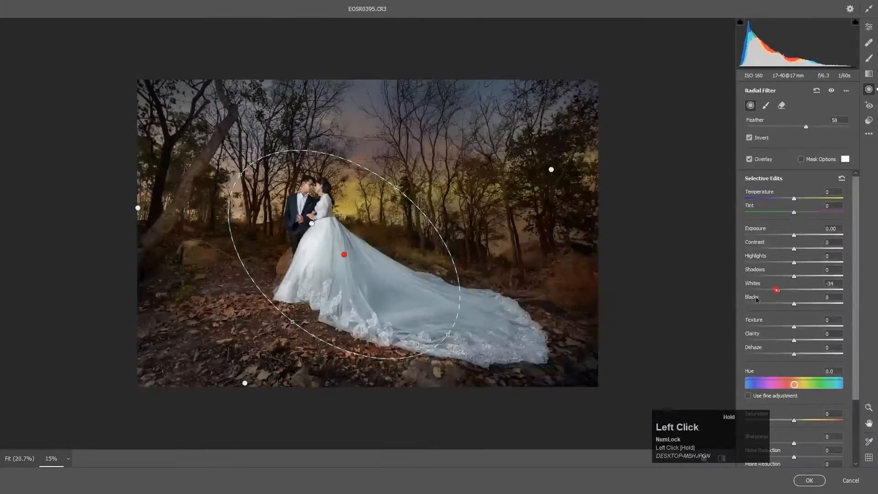
left_click_drag(442, 220, 445, 227)
left_click_drag(374, 242, 373, 244)
key("Return")
key("Return")
scroll(377, 233, "down", 2)
left_click(810, 480)
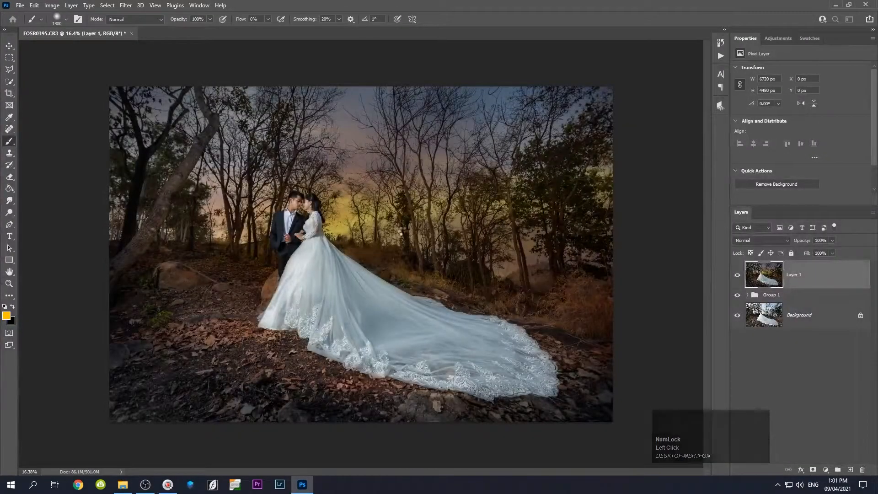
Step: Add a Curves adjustment layer above the merged layer and pull its white point slightly inward to brighten the highlights
scroll(406, 227, "down", 2)
scroll(406, 227, "up", 4)
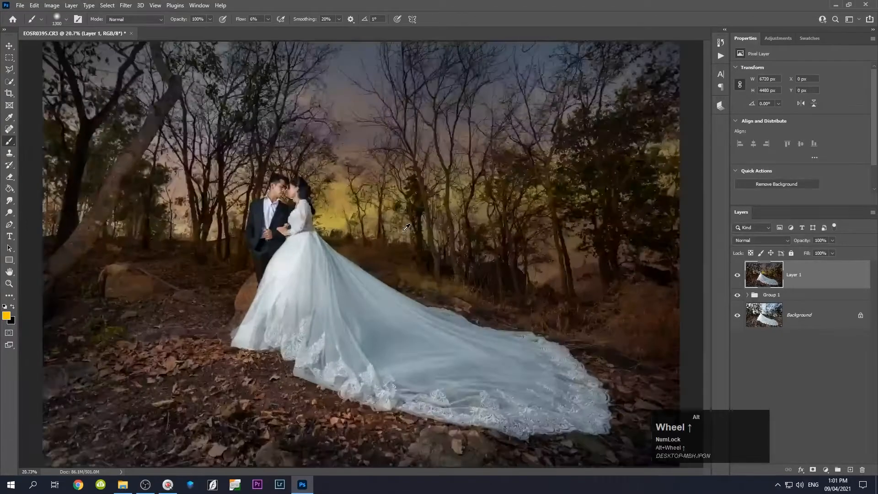
scroll(406, 227, "down", 1)
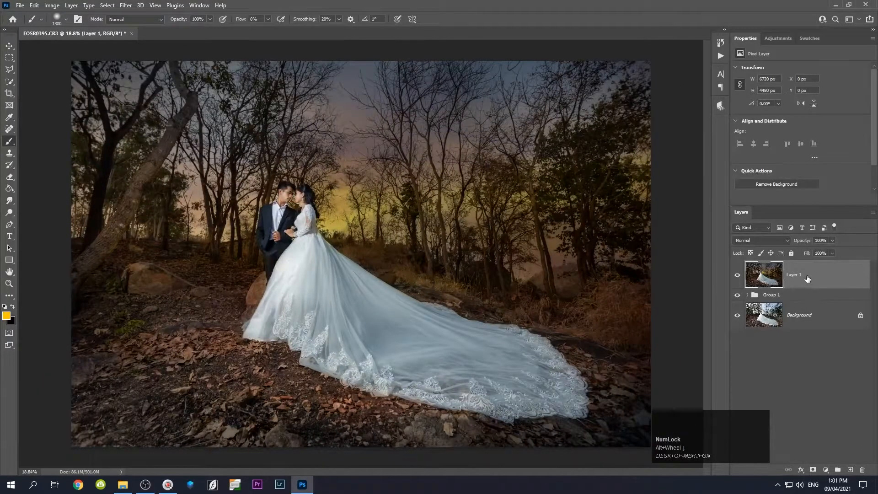
left_click(825, 470)
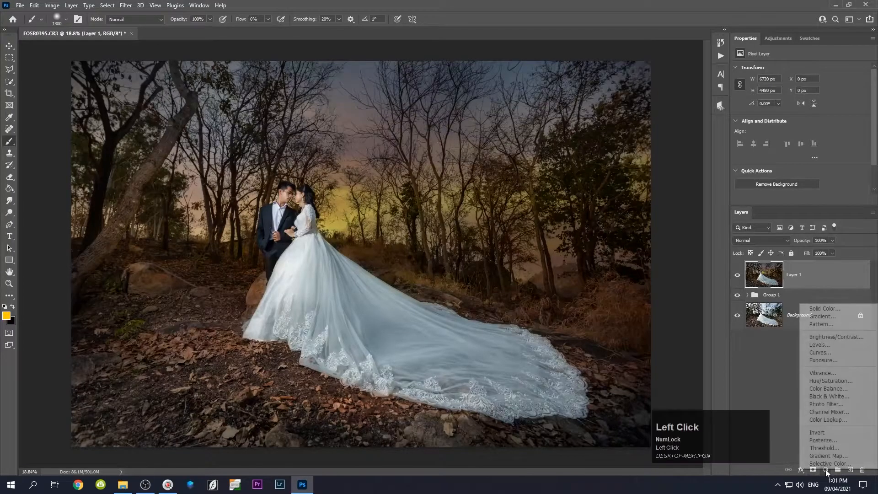
left_click(820, 352)
left_click(862, 92)
left_click_drag(862, 92, 856, 89)
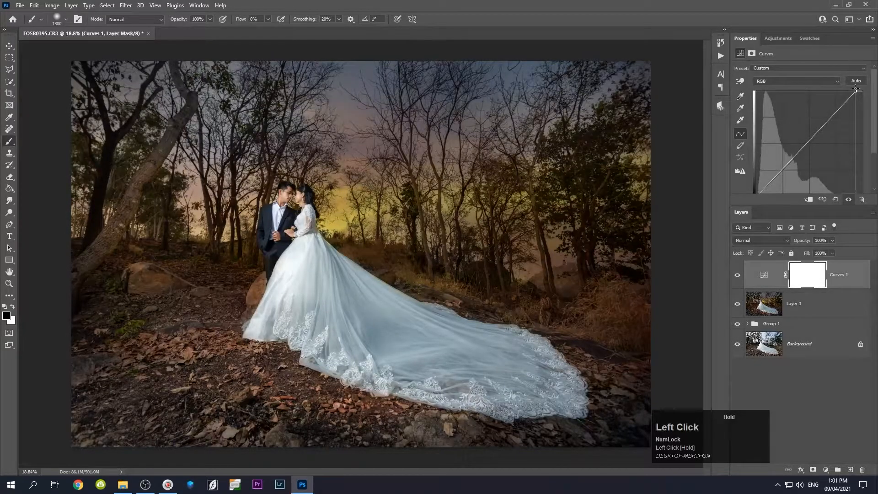
Step: Invert the Curves layer mask to black and set white as the painting colour for the brush
left_click(812, 470)
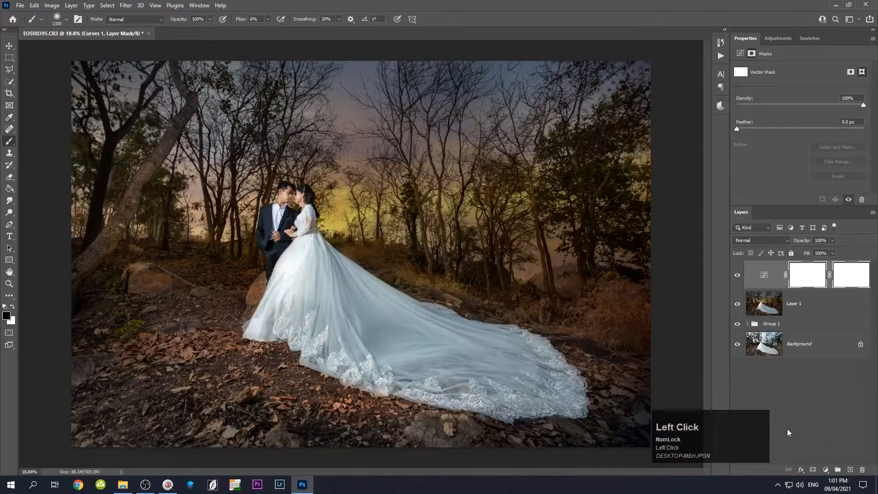
key("ctrl+z")
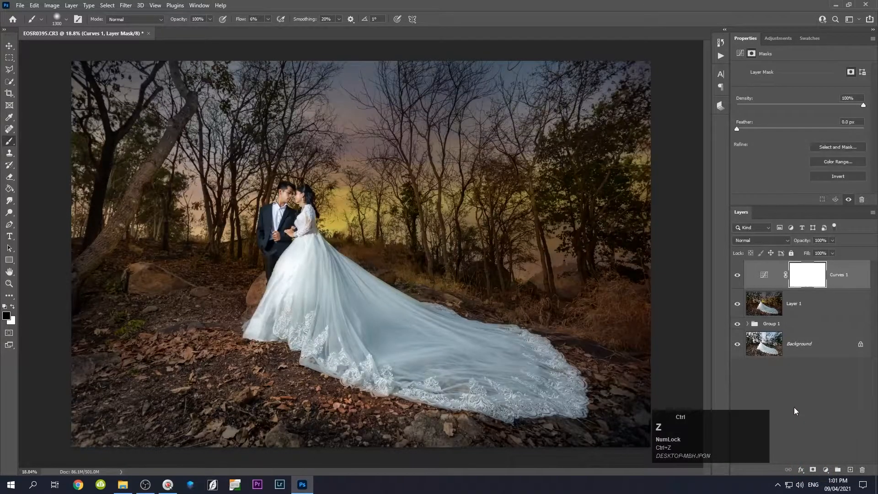
left_click(804, 277)
key("ctrl+i")
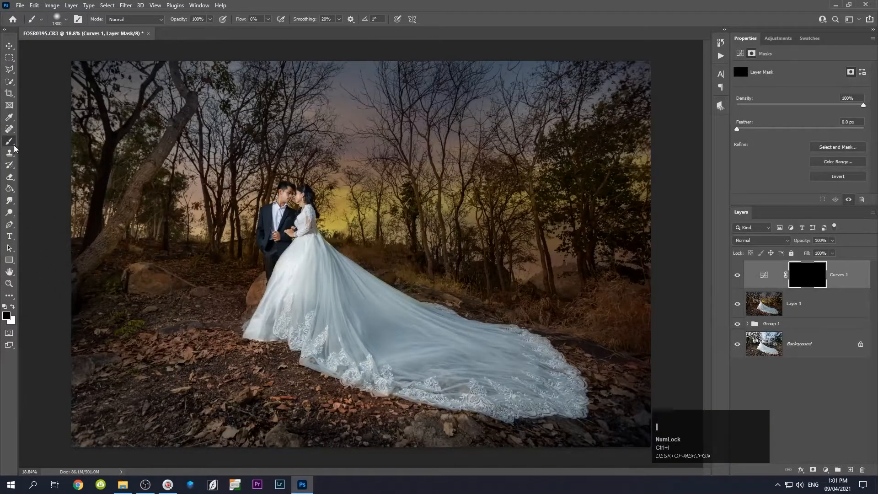
left_click(9, 304)
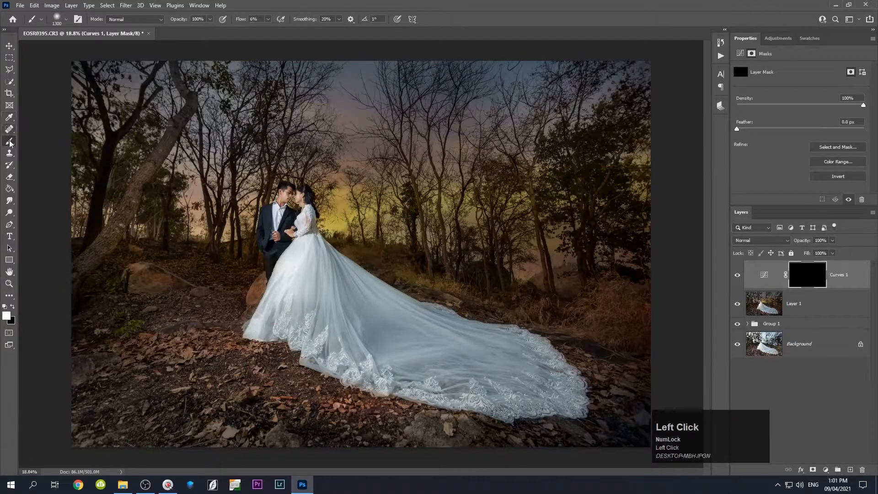
scroll(88, 252, "down", 1)
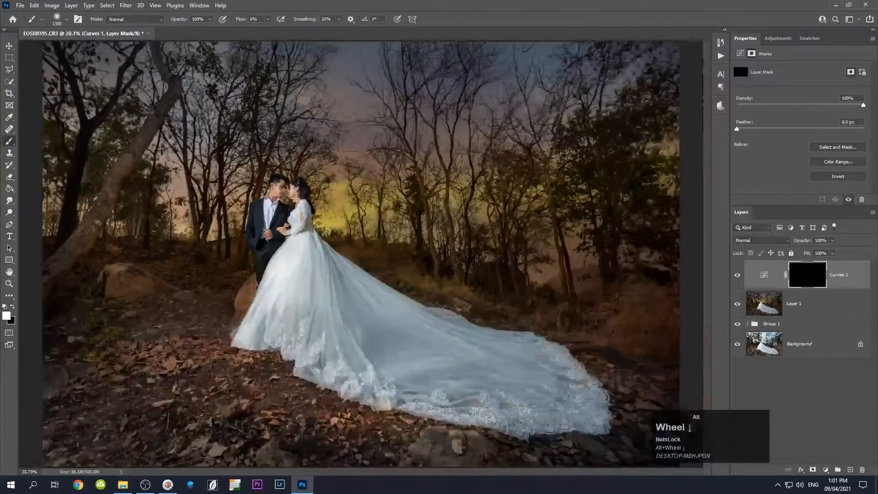
Step: Set the brush Flow to 100% and, with a smaller brush, paint white on the mask along the two leaning trunks left of the couple
key("bracketleft")
key("bracketleft")
key("bracketleft")
key("bracketleft")
key("bracketleft")
key("bracketleft")
key("bracketleft")
key("bracketleft")
key("bracketleft")
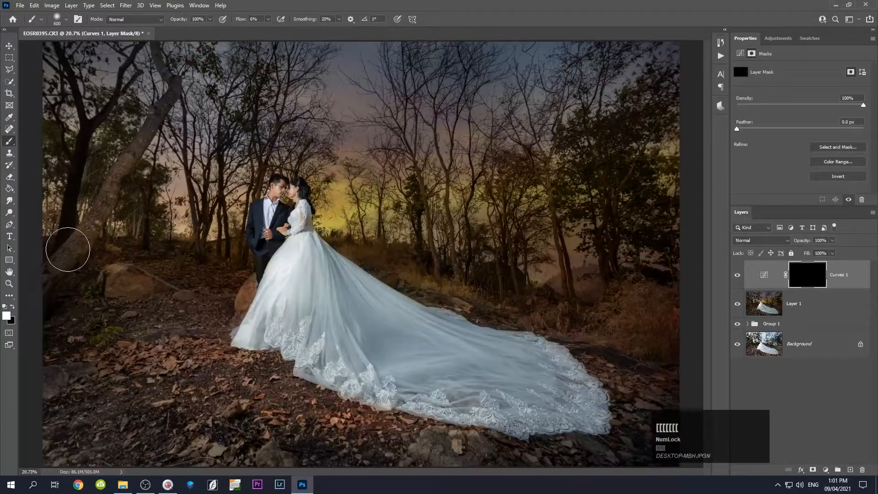
left_click(244, 19)
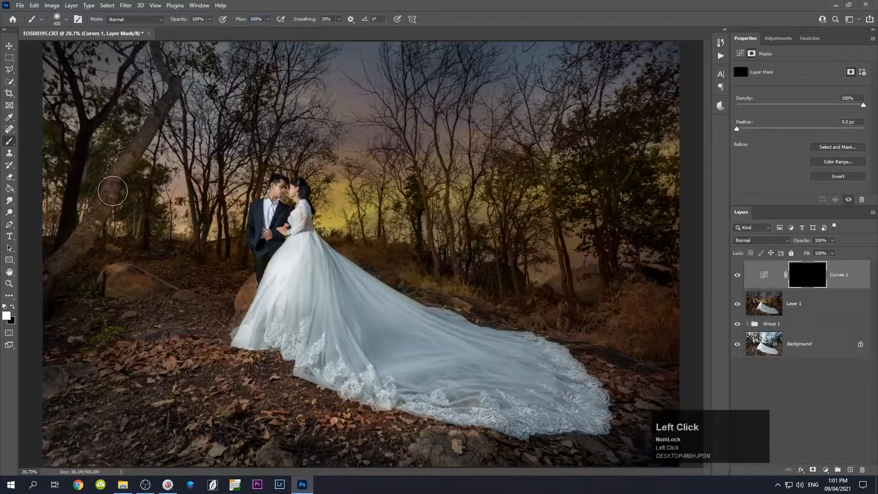
key("bracketleft")
key("bracketleft")
mouse_move(76, 247)
left_mouse_down()
mouse_move(42, 284)
mouse_move(132, 147)
left_mouse_up()
key("bracketleft")
key("bracketleft")
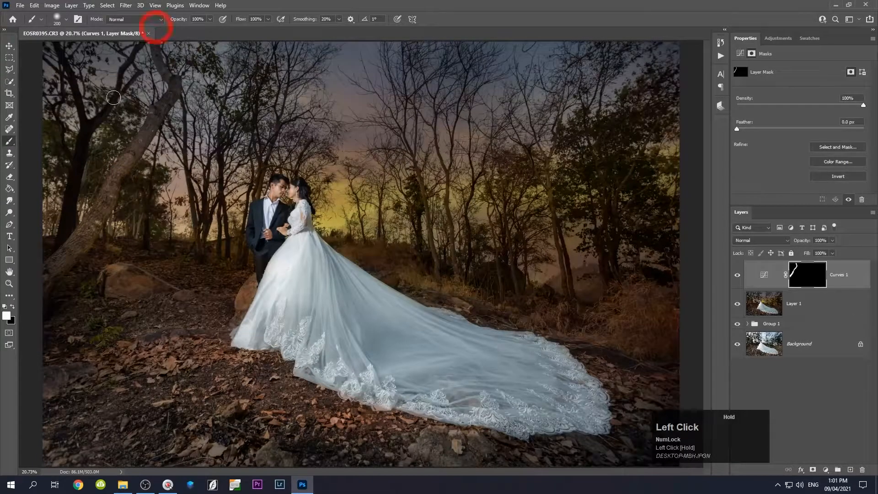
left_click_drag(63, 234, 80, 170)
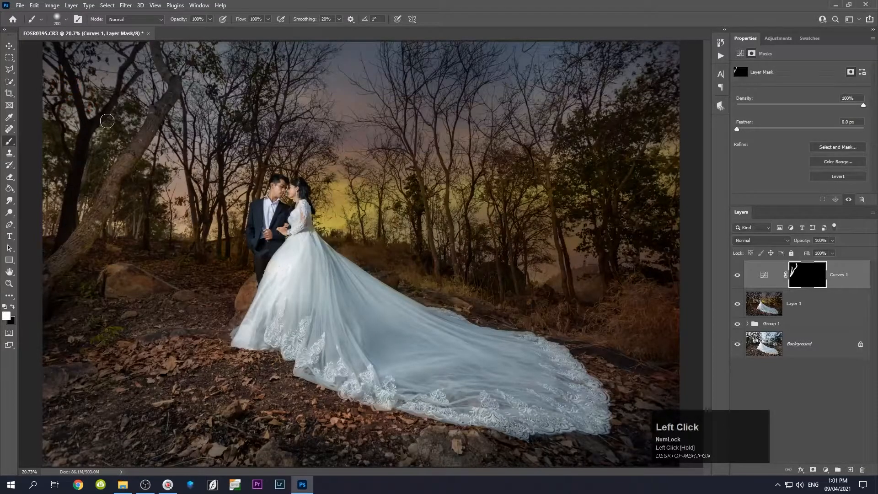
Step: Brighten the boulder and the leaf-covered ground beside the bride's skirt by painting them into the Curves mask
key("bracketright")
left_click_drag(118, 277, 152, 288)
mouse_move(121, 326)
left_mouse_down()
mouse_move(83, 369)
mouse_move(55, 378)
mouse_move(183, 337)
mouse_move(243, 290)
mouse_move(226, 304)
mouse_move(183, 294)
mouse_move(353, 338)
left_mouse_up()
Step: Paint white on the Curves mask over the folds of the wedding dress and the lace of its train
key("bracketright")
left_click_drag(333, 271, 363, 333)
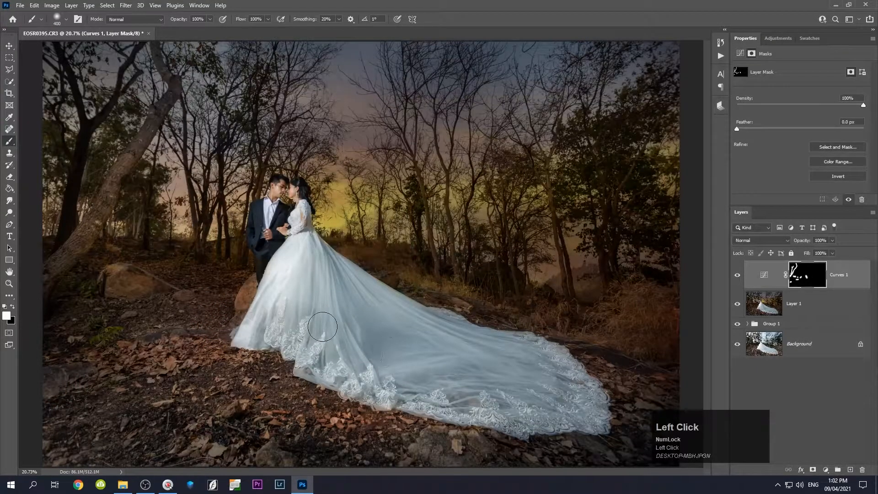
mouse_move(296, 333)
left_mouse_down()
mouse_move(267, 343)
mouse_move(390, 339)
mouse_move(370, 322)
mouse_move(368, 356)
mouse_move(327, 360)
mouse_move(425, 351)
mouse_move(440, 322)
mouse_move(434, 313)
mouse_move(500, 334)
mouse_move(484, 333)
mouse_move(518, 353)
mouse_move(393, 389)
mouse_move(447, 392)
mouse_move(456, 369)
mouse_move(474, 364)
mouse_move(473, 387)
left_mouse_up()
key("bracketleft")
key("bracketleft")
key("bracketright")
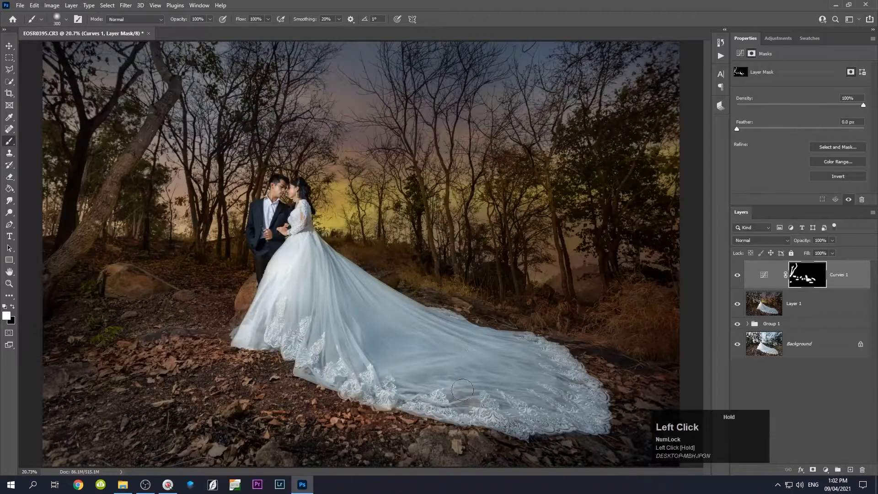
left_click_drag(558, 394, 549, 350)
Step: Paint the grassy edge behind the train and the ground past its end into the mask with a smaller brush
key("bracketleft")
key("bracketleft")
key("bracketleft")
mouse_move(399, 277)
left_mouse_down()
mouse_move(530, 325)
mouse_move(509, 315)
left_mouse_up()
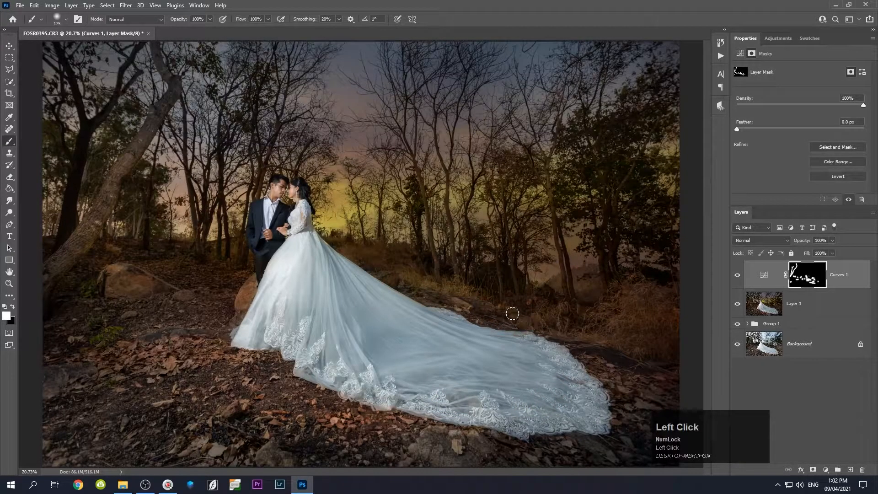
left_click_drag(603, 357, 624, 357)
Step: Paint patches of the rocky, leafy foreground into the Curves mask with a larger brush
key("bracketright")
key("bracketright")
key("bracketright")
mouse_move(494, 455)
left_mouse_down()
mouse_move(572, 453)
mouse_move(590, 464)
left_mouse_up()
left_click_drag(242, 448, 237, 427)
left_click_drag(181, 331, 133, 339)
left_click_drag(67, 370, 15, 373)
Step: Paint the foliage and undergrowth at the right side of the photo into the Curves mask
key("bracketleft")
key("bracketleft")
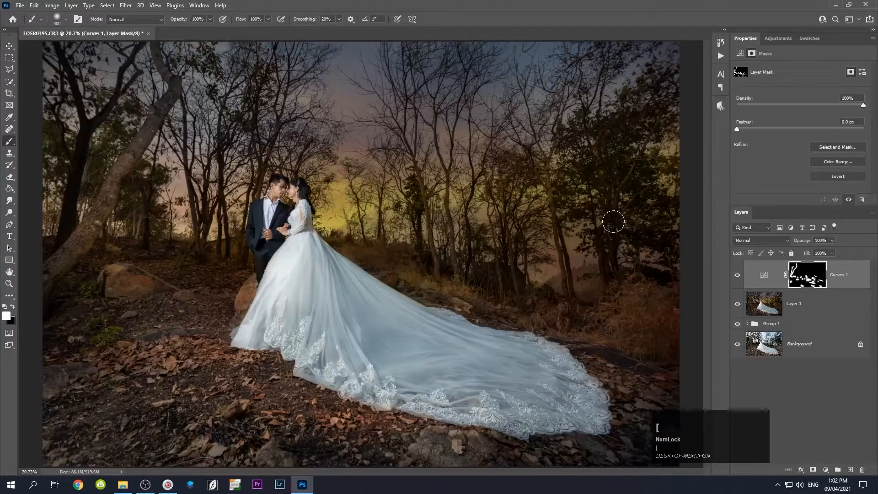
left_click_drag(646, 191, 639, 213)
left_click_drag(633, 124, 605, 124)
key("bracketright")
left_click_drag(641, 261, 659, 266)
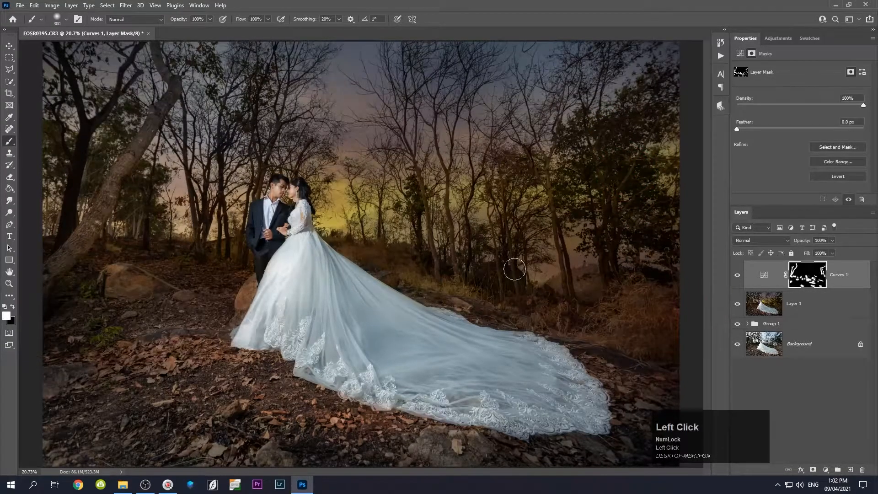
Step: Compare the photo with and without the Curves layer, and slightly readjust the curve's white point
left_click(736, 278)
left_click(736, 278)
left_click(736, 278)
left_click(736, 277)
left_click(736, 277)
left_click(736, 277)
left_click(763, 275)
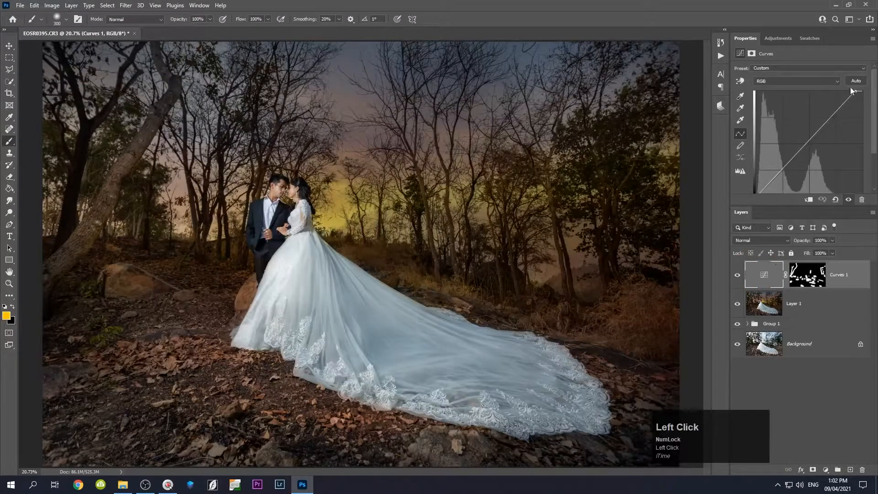
mouse_move(852, 91)
left_mouse_down()
mouse_move(842, 90)
mouse_move(854, 90)
left_mouse_up()
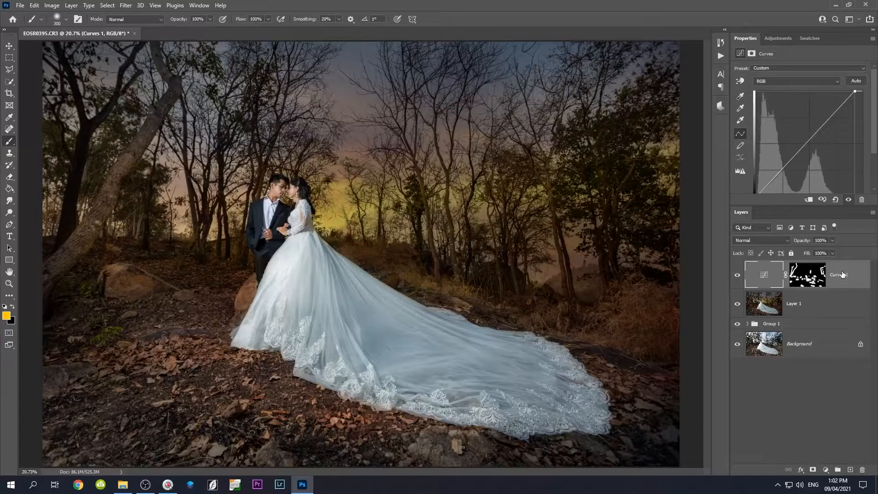
Step: Stamp all visible layers into a new merged layer at the top and check the overall picture
key("ctrl+shift")
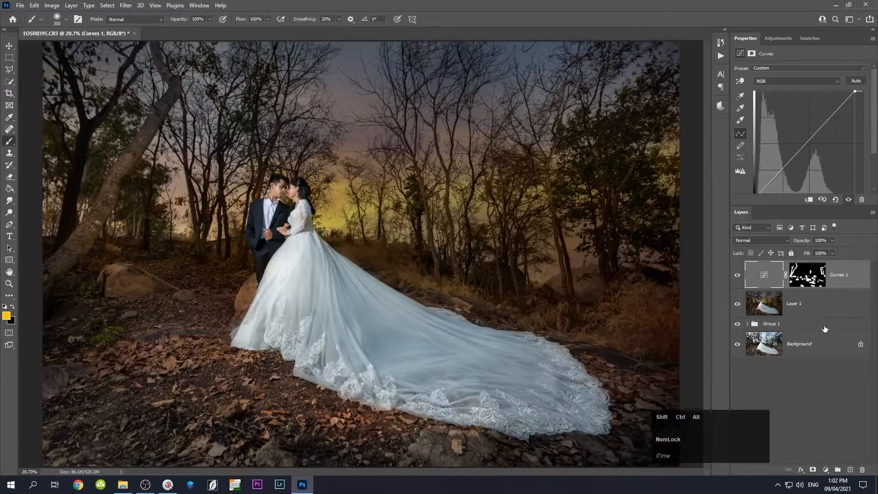
key("ctrl+shift+alt+e")
scroll(313, 337, "down", 3)
scroll(314, 337, "up", 2)
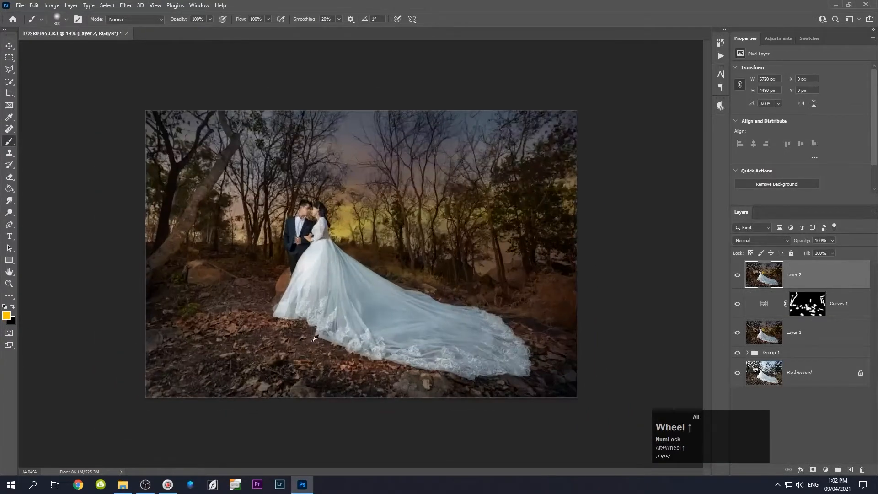
scroll(314, 337, "down", 1)
scroll(353, 333, "up", 2)
scroll(356, 336, "down", 2)
scroll(356, 336, "down", 1)
scroll(358, 341, "up", 2)
scroll(357, 341, "up", 2)
scroll(358, 341, "down", 1)
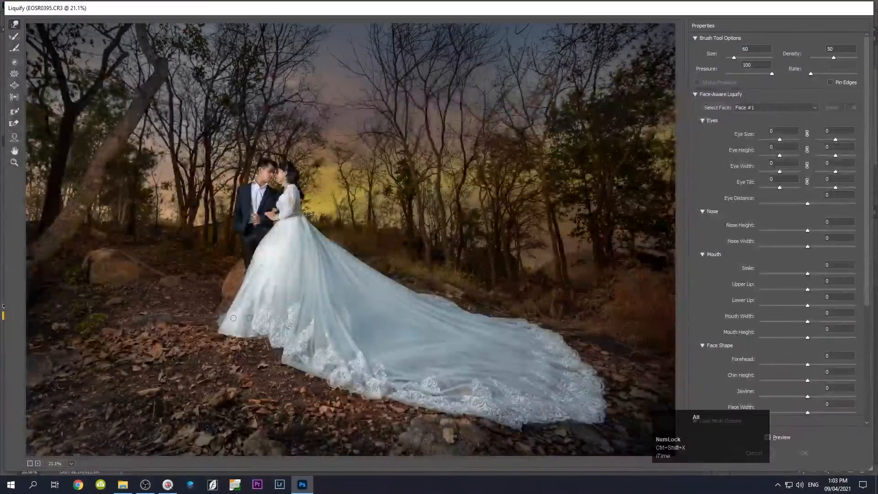
Step: Open Liquify on the merged layer, set the warp brush size to 800, and push the skirt's left side outward and down
scroll(233, 318, "down", 1)
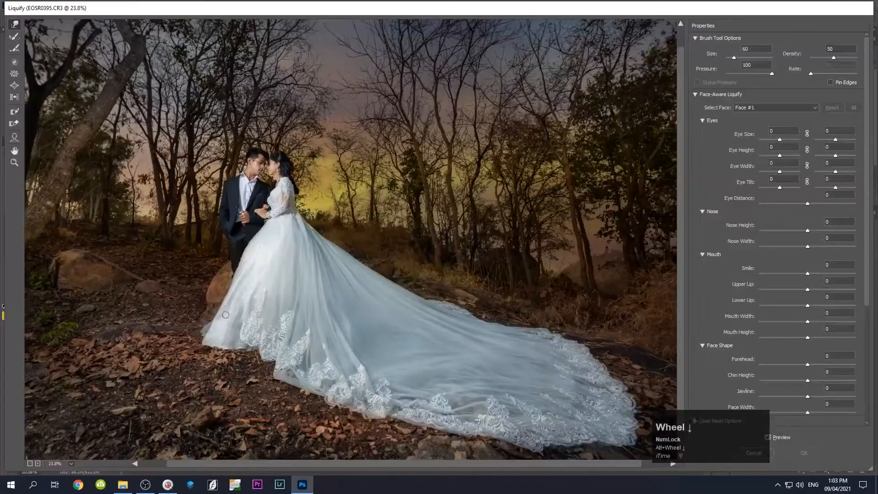
key("bracketright")
key("bracketright")
key("bracketright")
key("bracketright")
key("bracketright")
key("bracketright")
key("bracketright")
key("bracketright")
key("bracketright")
key("bracketright")
key("bracketright")
key("bracketright")
key("bracketright")
key("bracketright")
key("bracketright")
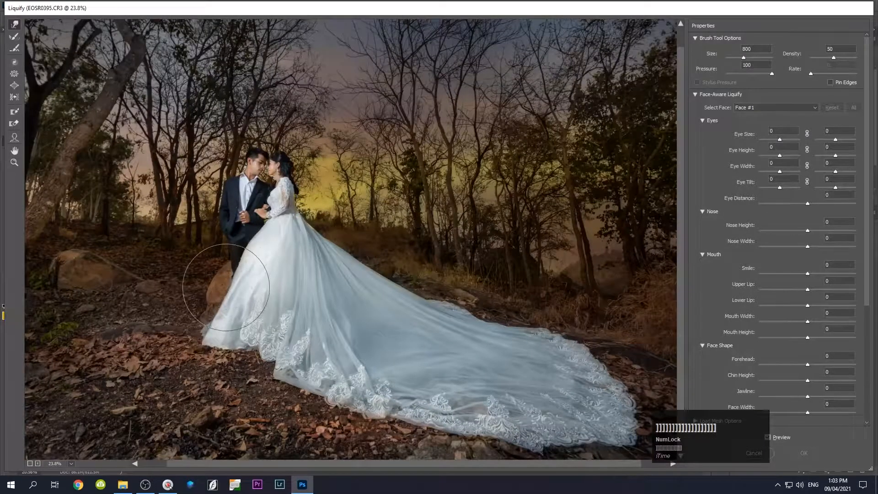
key("bracketleft")
key("bracketleft")
key("bracketright")
key("bracketright")
mouse_move(235, 282)
left_mouse_down()
mouse_move(228, 283)
mouse_move(231, 274)
mouse_move(215, 283)
mouse_move(197, 352)
mouse_move(248, 361)
left_mouse_up()
Step: Enlarge the Liquify brush to 1500 and pull the skirt's front hem downward to make the dress fuller
key("bracketleft")
key("bracketleft")
key("bracketright")
key("bracketright")
key("bracketright")
key("bracketright")
key("bracketright")
key("bracketright")
key("bracketright")
key("bracketright")
left_click_drag(272, 335, 269, 361)
key("bracketright")
key("bracketright")
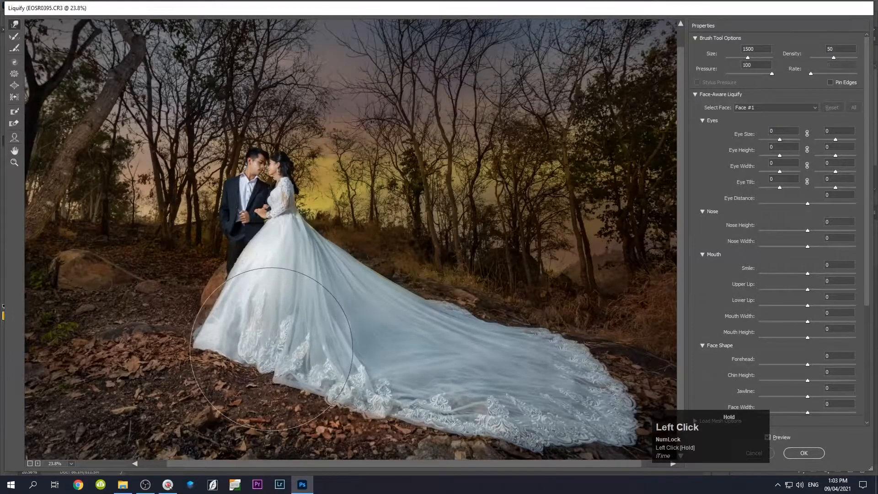
left_click_drag(354, 378, 352, 384)
Step: Reduce the Liquify brush to 900 and reshape the lower lace edge along the length of the train
key("bracketleft")
key("bracketleft")
key("bracketleft")
key("bracketleft")
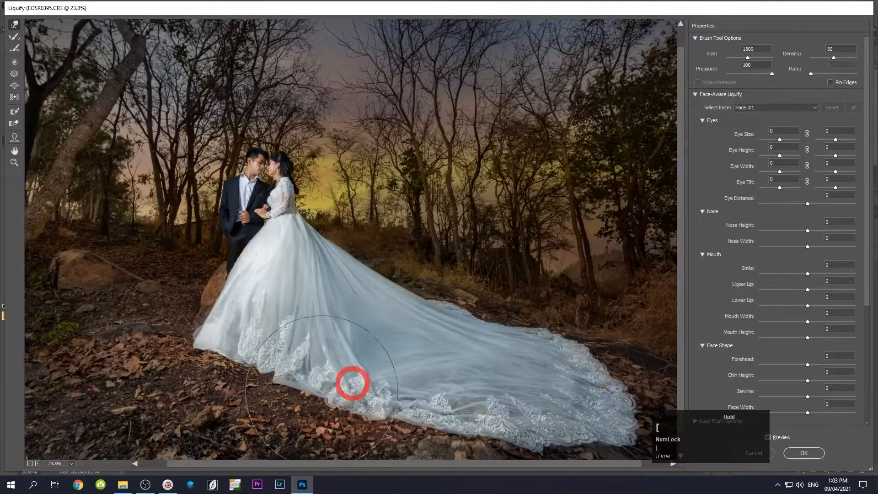
key("bracketleft")
key("bracketleft")
key("bracketleft")
left_click_drag(417, 412, 401, 412)
mouse_move(459, 417)
left_mouse_down()
mouse_move(505, 438)
mouse_move(519, 431)
mouse_move(490, 435)
left_mouse_up()
left_click_drag(561, 429, 561, 434)
key("space")
left_click_drag(515, 254, 477, 231)
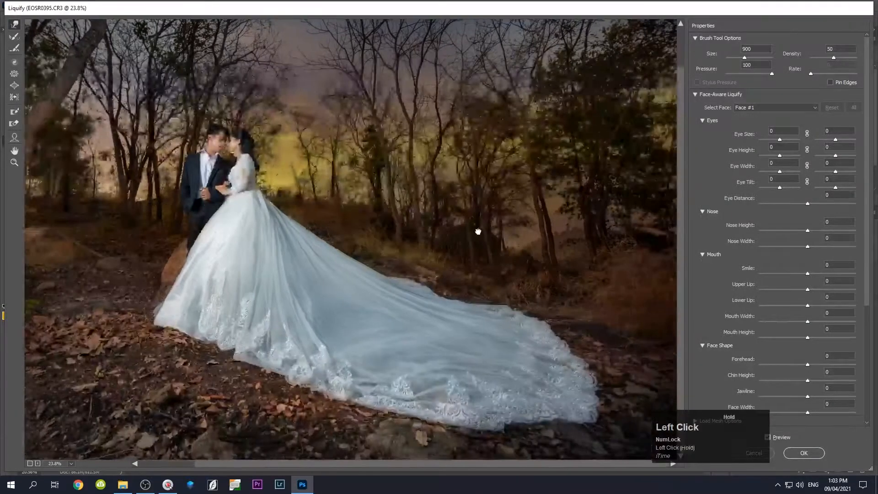
mouse_move(525, 431)
left_mouse_down()
mouse_move(577, 414)
mouse_move(555, 410)
mouse_move(562, 426)
mouse_move(514, 429)
left_mouse_up()
Step: Round out the far end of the train with smaller warp strokes around its tip and outer lace edge
key("bracketleft")
key("bracketleft")
key("bracketleft")
key("bracketleft")
key("bracketleft")
left_click(600, 424)
key("bracketright")
left_click_drag(589, 418, 603, 409)
key("bracketright")
key("bracketright")
key("bracketright")
mouse_move(569, 357)
left_mouse_down()
mouse_move(580, 357)
mouse_move(556, 344)
left_mouse_up()
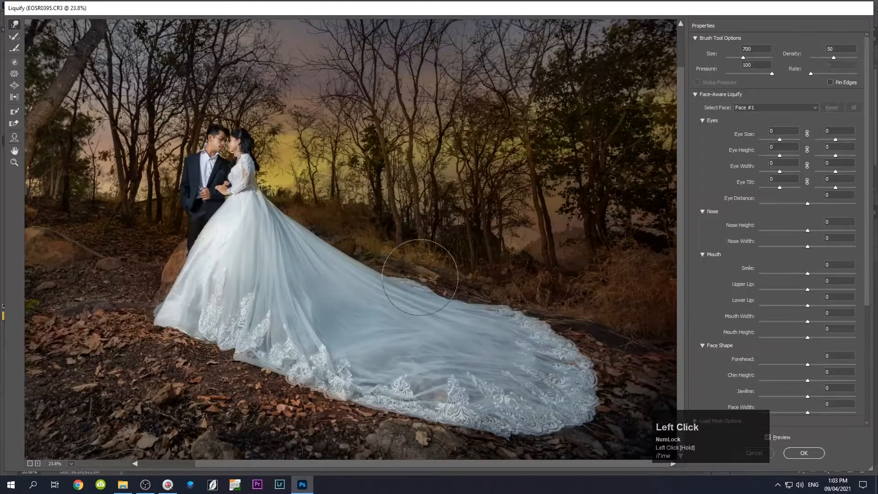
Step: Set the Liquify brush size to 900 and refine the train's upper edge and the middle of its lower hem
key("bracketleft")
key("bracketright")
key("bracketright")
key("bracketright")
left_click(453, 310)
mouse_move(420, 413)
left_mouse_down()
mouse_move(423, 423)
mouse_move(450, 425)
left_mouse_up()
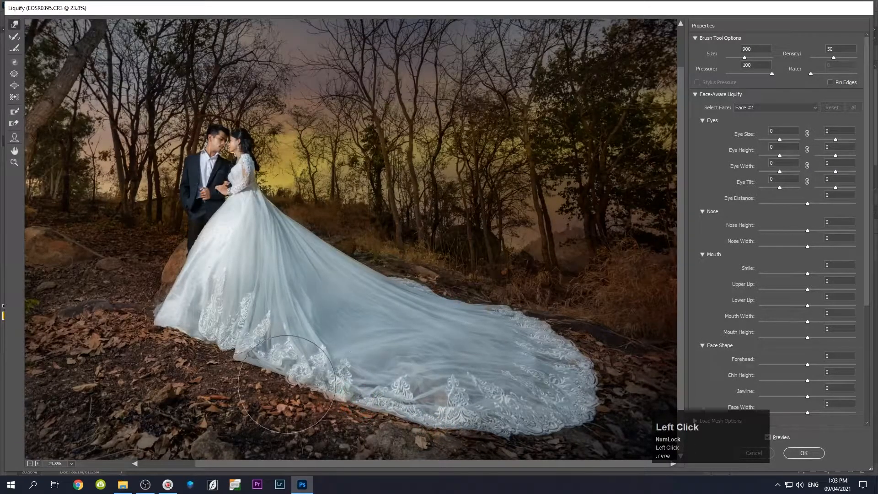
Step: Refine the skirt's front hem with a smaller warp brush and apply the Liquify changes
key("bracketleft")
key("bracketleft")
mouse_move(228, 348)
left_mouse_down()
mouse_move(187, 335)
mouse_move(233, 356)
mouse_move(252, 328)
mouse_move(236, 366)
mouse_move(194, 361)
left_mouse_up()
key("bracketleft")
key("bracketleft")
key("bracketleft")
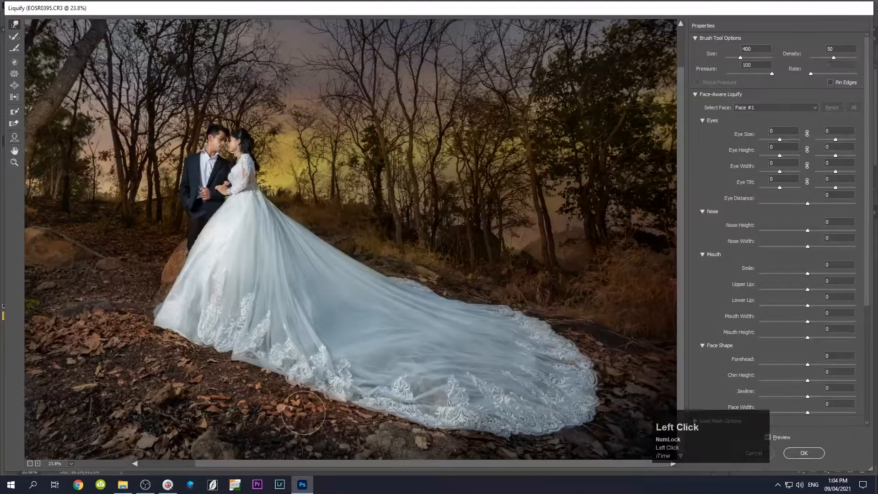
scroll(366, 401, "down", 2)
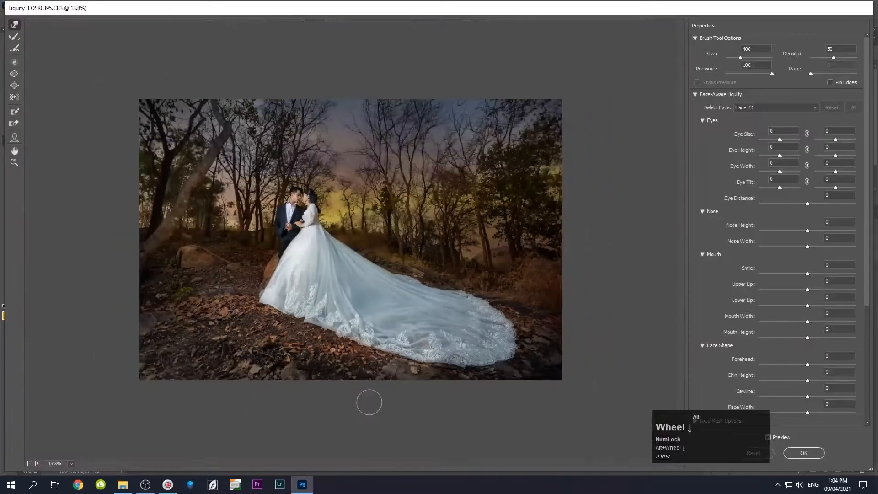
scroll(371, 401, "up", 1)
scroll(371, 402, "down", 2)
scroll(371, 402, "up", 2)
scroll(372, 402, "down", 1)
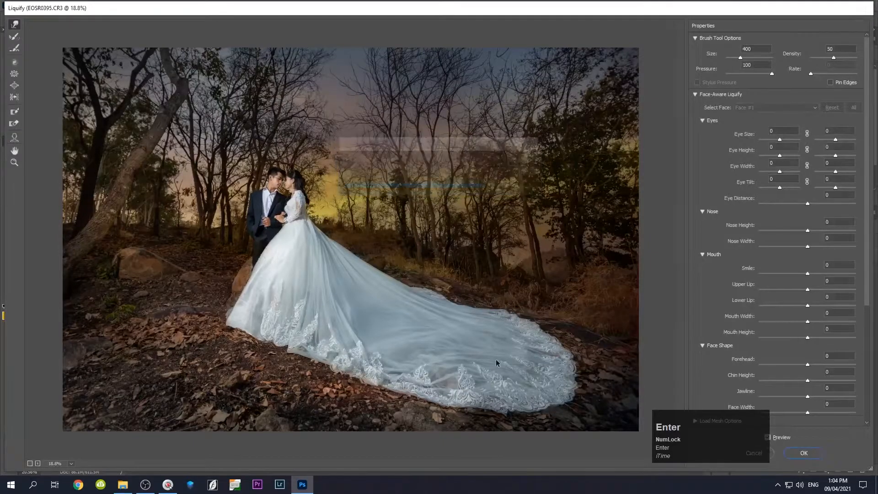
Step: Check the reshaped dress within the whole photo at different magnifications
scroll(353, 327, "down", 1)
scroll(349, 328, "up", 3)
scroll(346, 329, "down", 3)
scroll(348, 329, "up", 1)
scroll(348, 329, "down", 1)
scroll(349, 330, "up", 3)
scroll(363, 334, "down", 3)
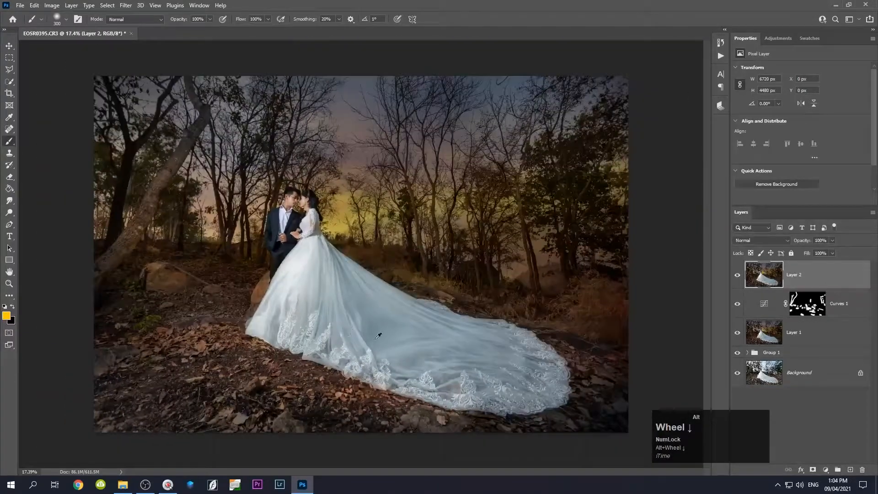
Step: Add a Curves adjustment layer above Layer 2, lower its white point to darken the image, and invert its mask to black
left_click(826, 470)
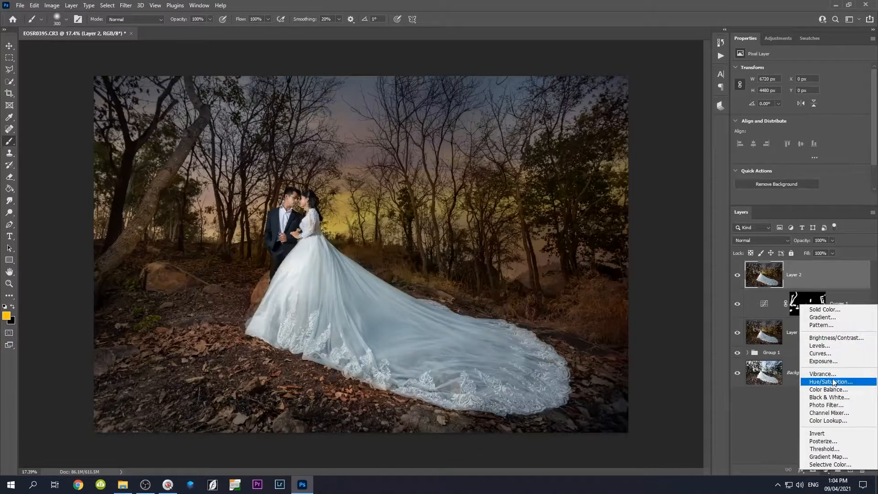
left_click(828, 354)
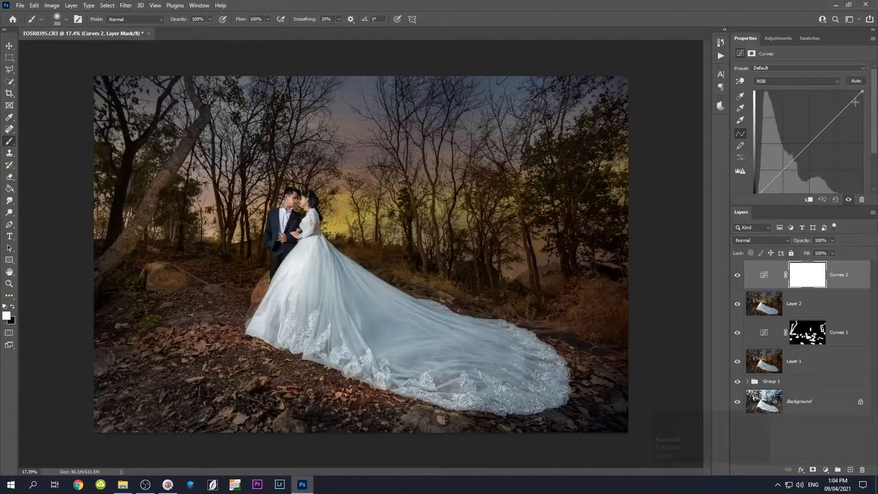
mouse_move(862, 91)
left_mouse_down()
mouse_move(860, 100)
mouse_move(866, 86)
left_mouse_up()
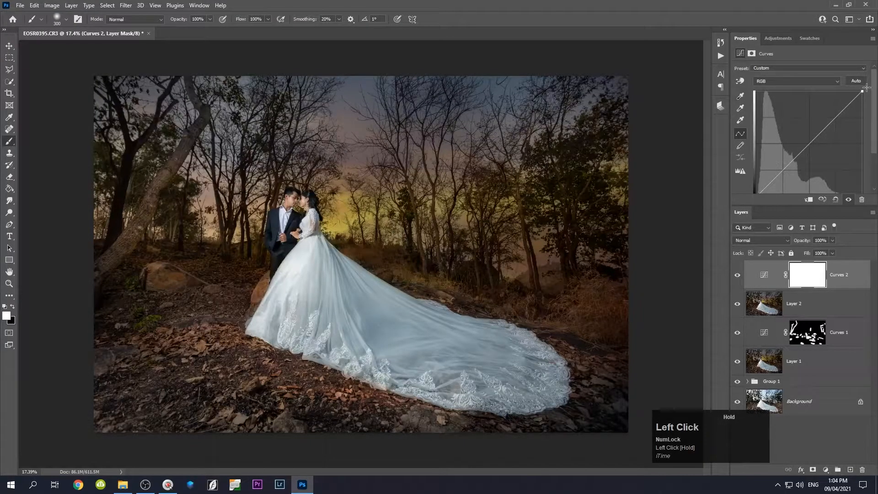
left_click_drag(868, 95, 868, 102)
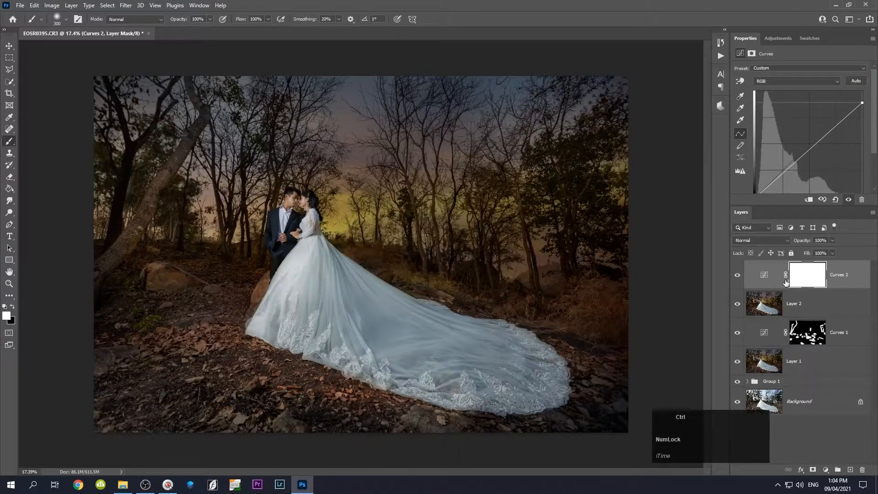
key("ctrl+i")
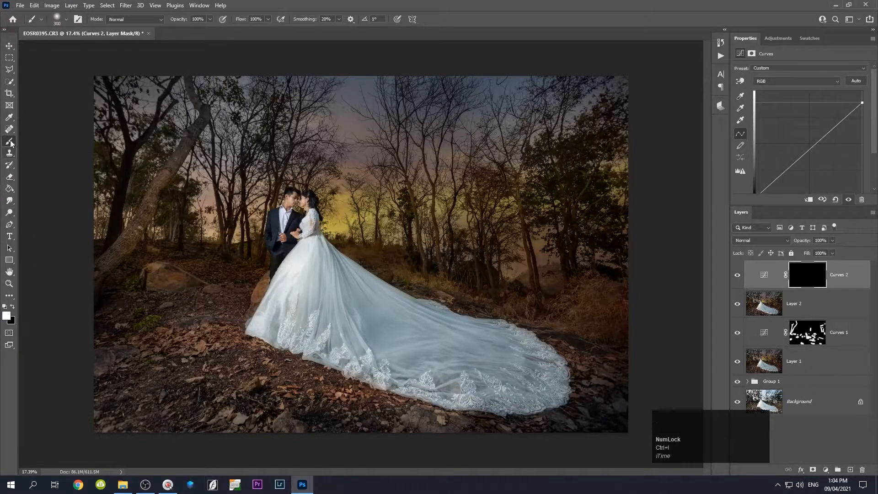
Step: Paint white on the Curves 2 mask to darken the bright front of the skirt from below the waist to the hem
left_click_drag(307, 252, 298, 278)
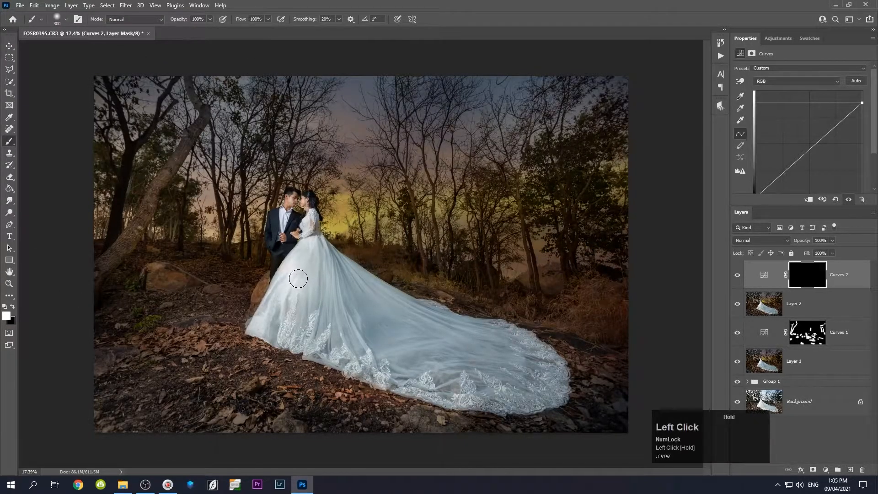
left_click_drag(275, 307, 278, 304)
left_click(312, 250)
scroll(297, 284, "up", 4)
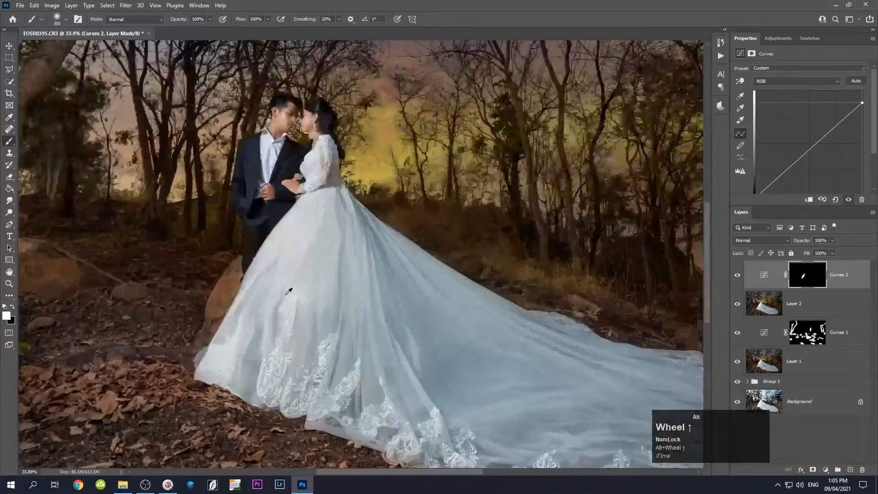
left_click(264, 324)
left_click(219, 363)
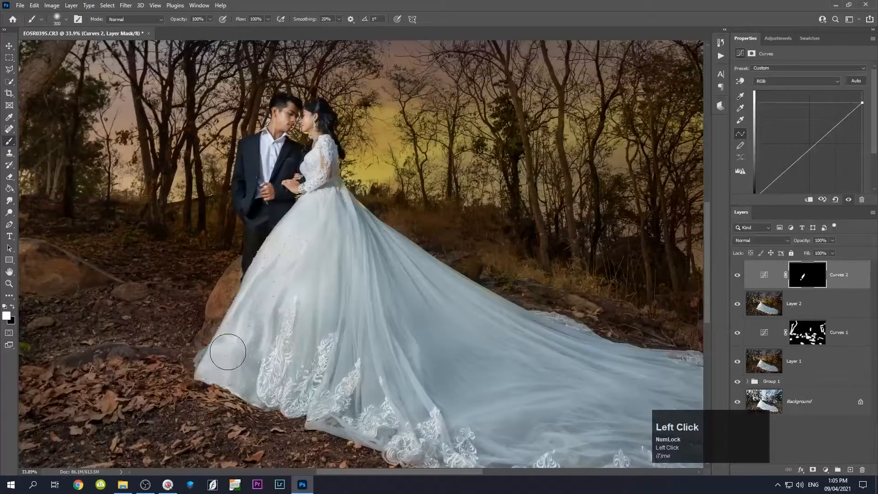
Step: Touch up the darkening on the skirt's upper front and compare the dress with the Curves 2 layer hidden and shown
scroll(259, 334, "up", 3)
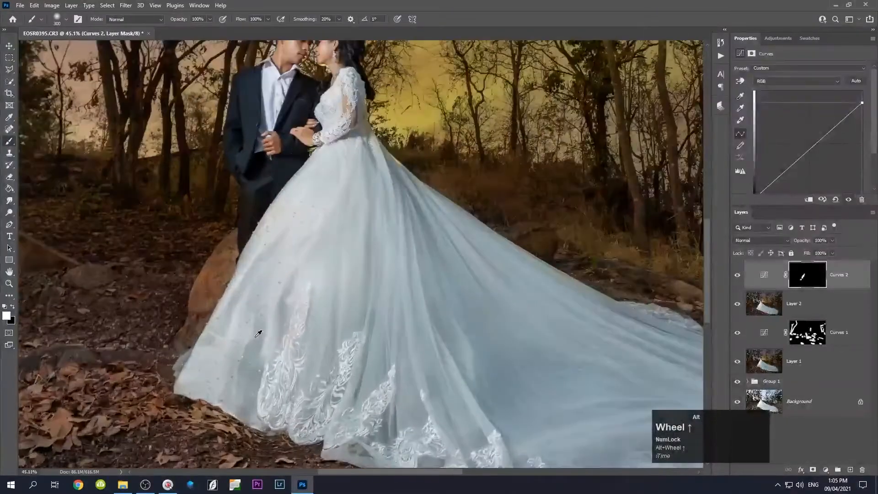
scroll(258, 333, "down", 5)
scroll(363, 357, "up", 2)
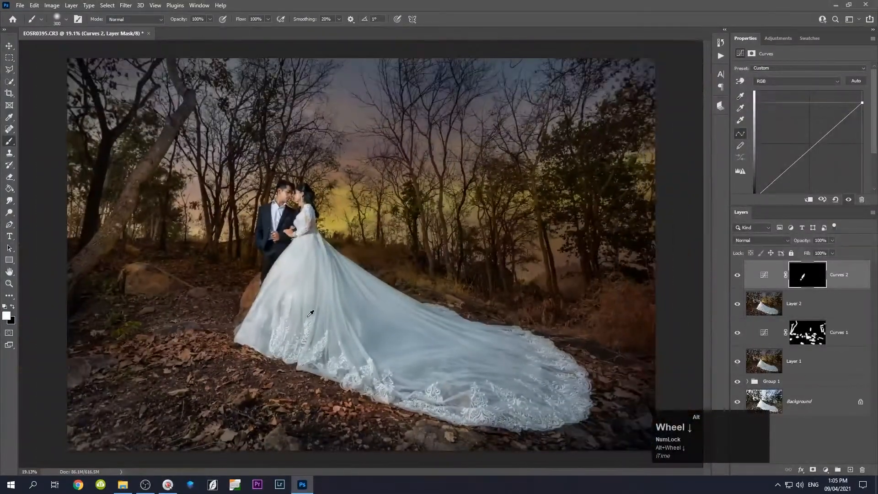
scroll(256, 283, "up", 2)
left_click(277, 243)
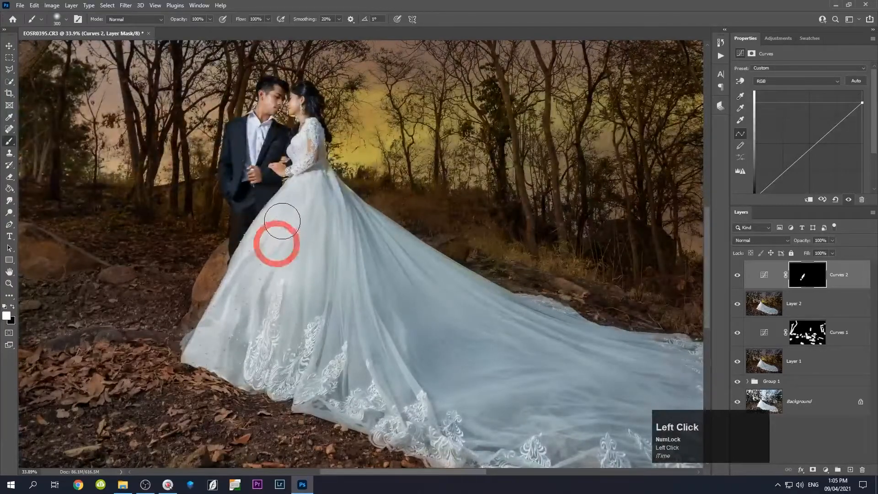
left_click(736, 275)
left_click(736, 275)
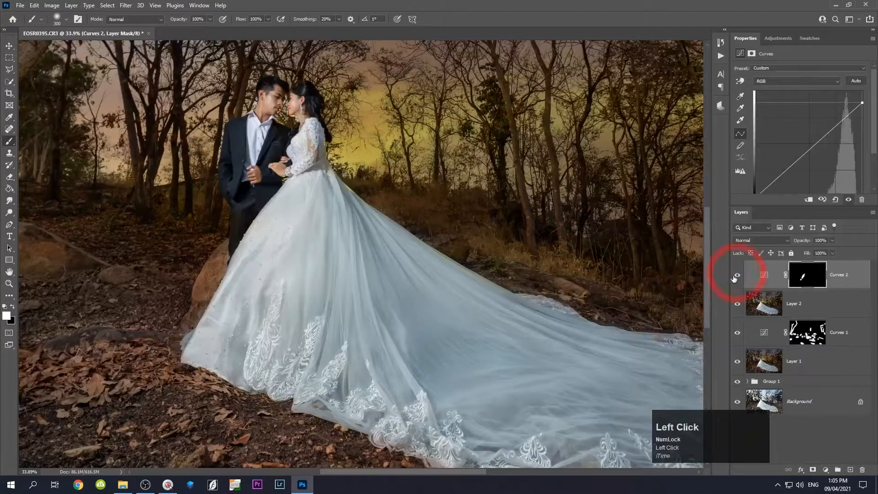
scroll(408, 324, "down", 2)
scroll(409, 324, "up", 2)
scroll(409, 324, "down", 4)
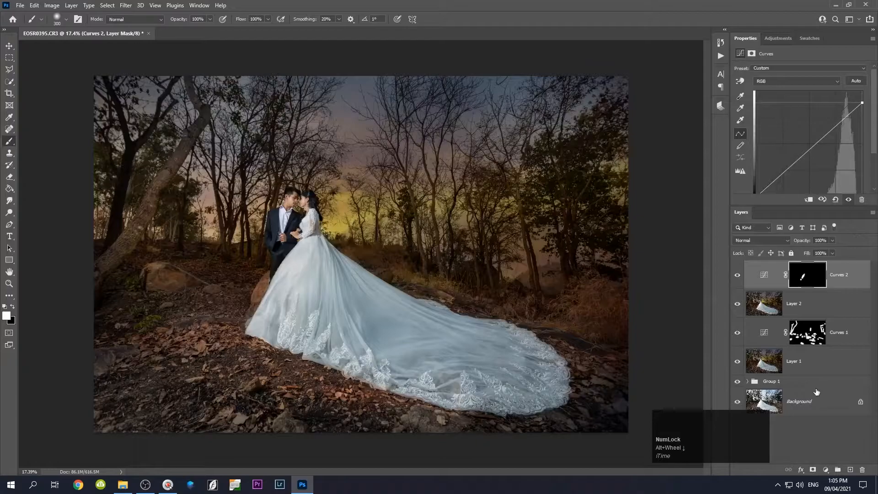
Step: Add another Curves adjustment layer, move its white point inward to brighten the highlights, and invert its mask to black
left_click(825, 470)
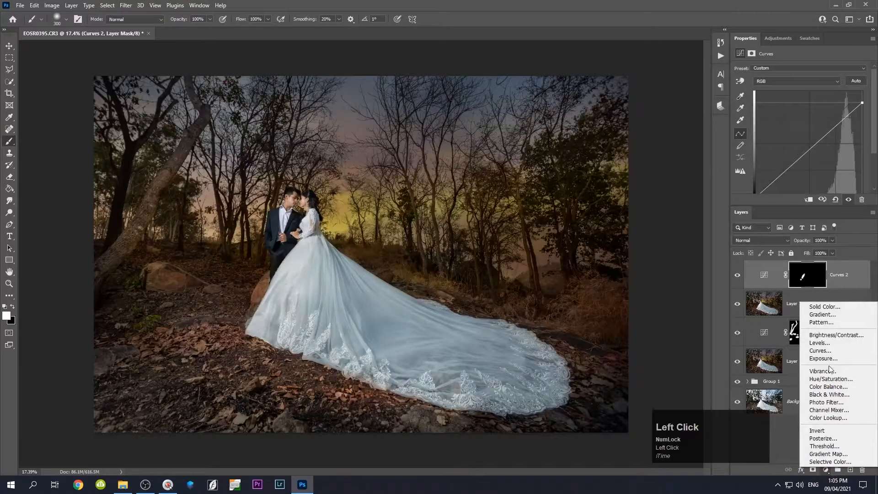
left_click(827, 352)
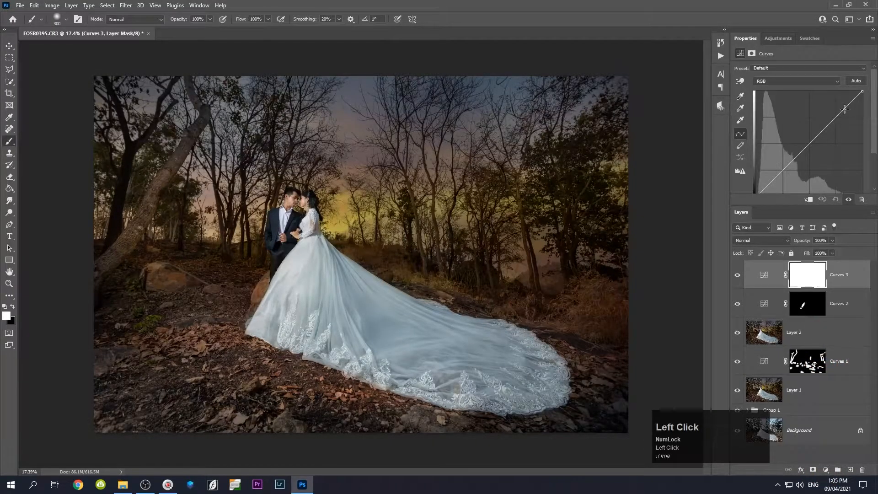
left_click_drag(862, 91, 850, 91)
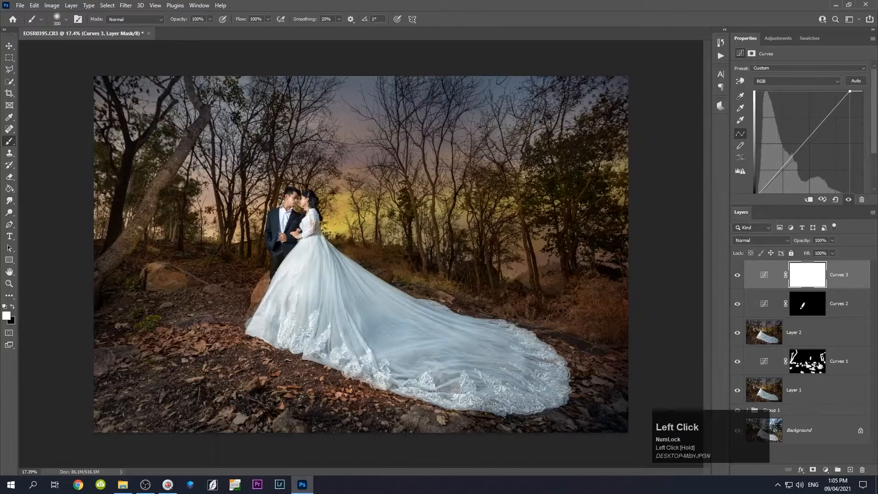
key("ctrl+i")
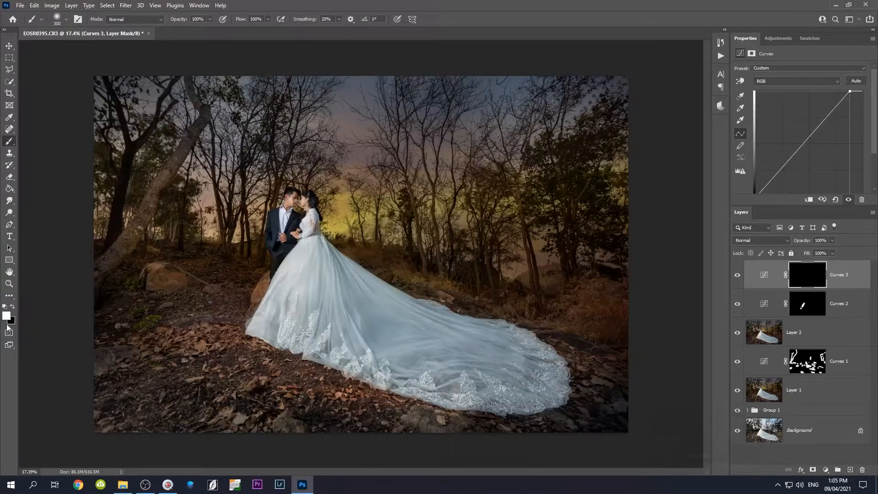
Step: Reduce the brush size to 70 and paint white on the Curves 3 mask along the first skirt folds below the waist
scroll(319, 274, "down", 5)
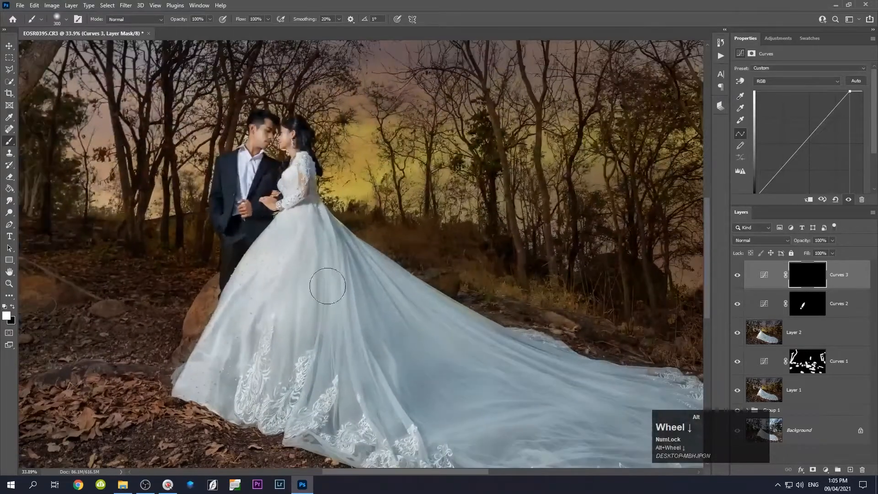
left_click_drag(328, 286, 318, 247)
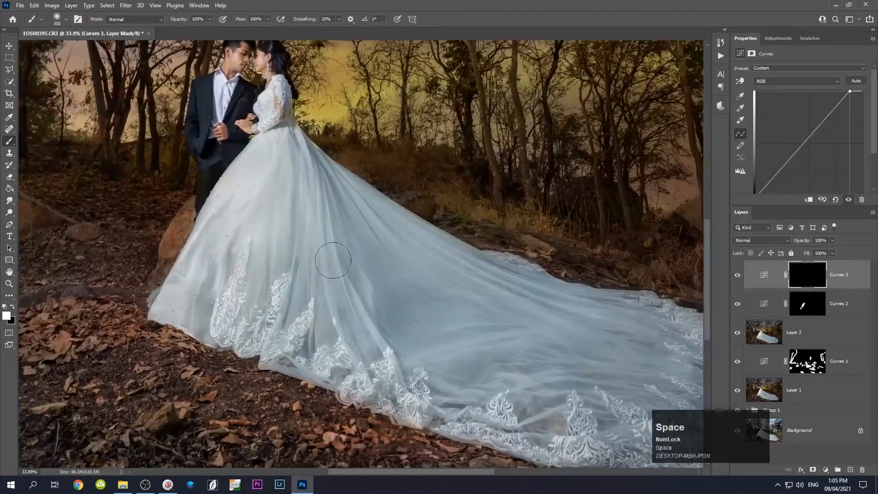
key("bracketleft")
key("bracketleft")
key("bracketleft")
left_click_drag(288, 137, 294, 197)
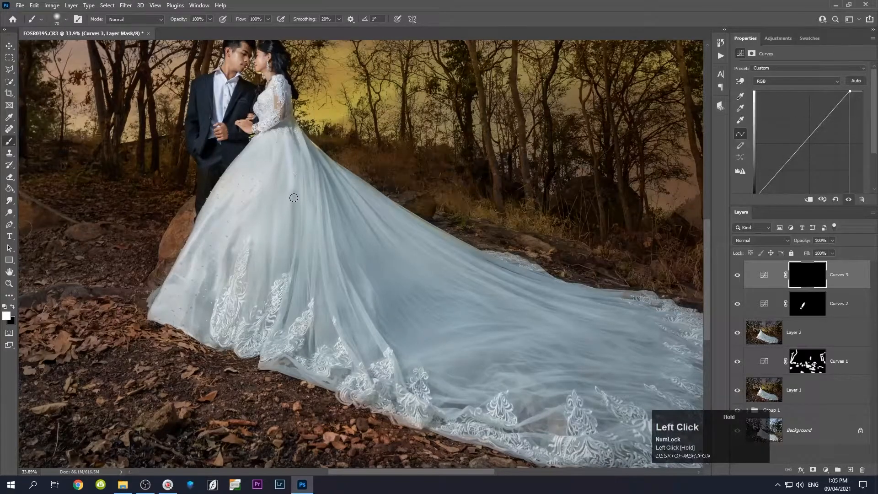
left_click_drag(288, 263, 288, 277)
left_click_drag(301, 145, 340, 319)
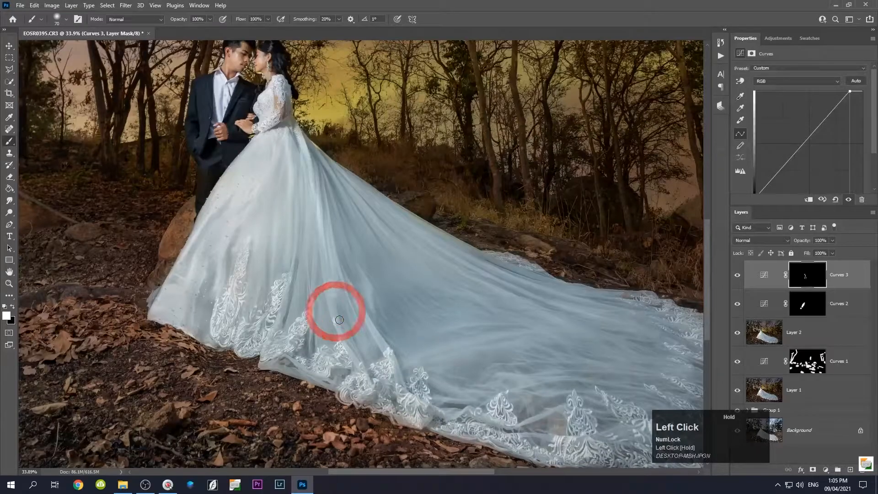
left_click_drag(316, 229, 334, 314)
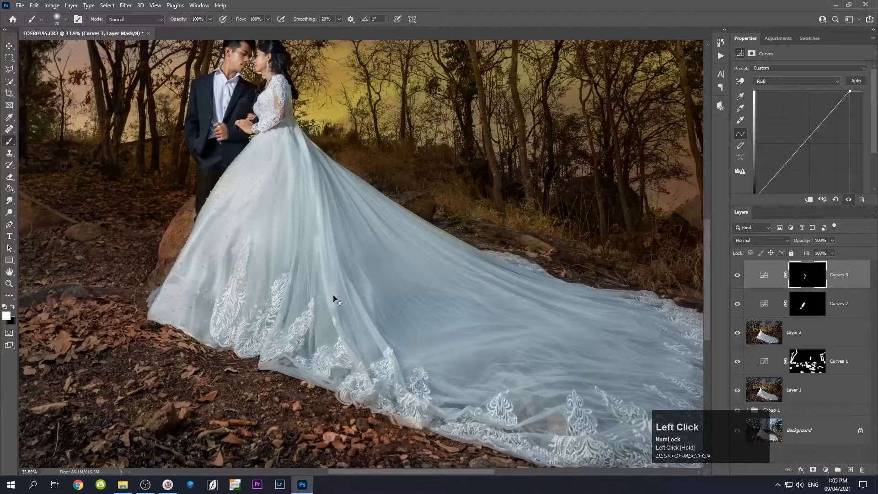
key("ctrl+z")
key("ctrl+z")
Step: Paint white on the Curves 3 mask to brighten the long folds running from the bride's waist to the lace hem
left_click_drag(305, 145, 354, 365)
left_click_drag(331, 231, 337, 263)
left_click_drag(354, 298, 391, 362)
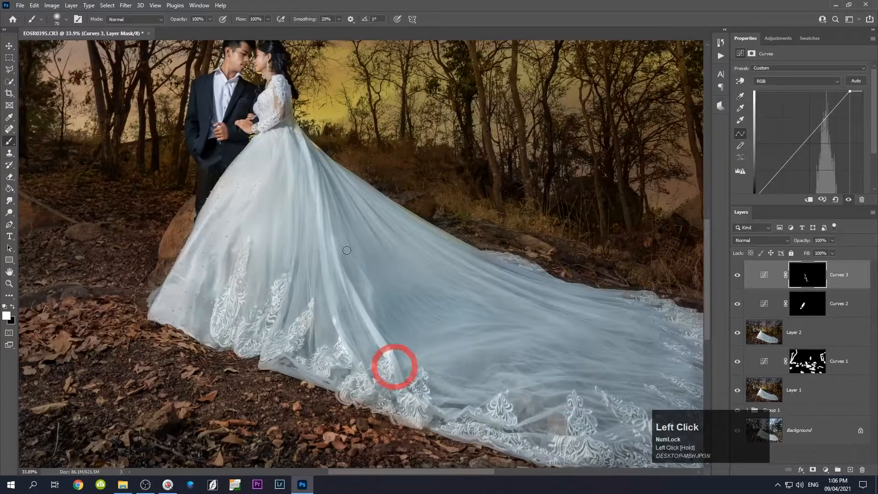
mouse_move(324, 185)
left_mouse_down()
mouse_move(310, 140)
mouse_move(301, 140)
mouse_move(342, 189)
left_mouse_up()
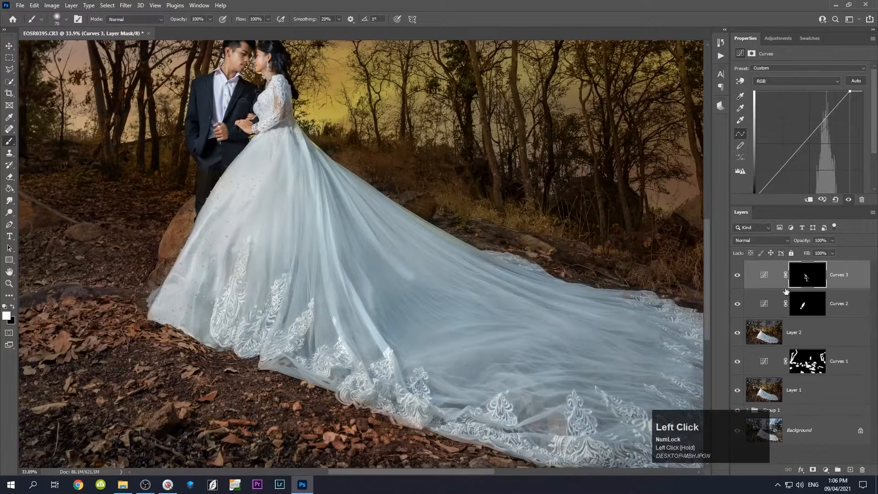
Step: Soften the Curves 3 brightening by moving its white point back outward, and paint highlights along the folds of the train
left_click_drag(850, 90, 858, 91)
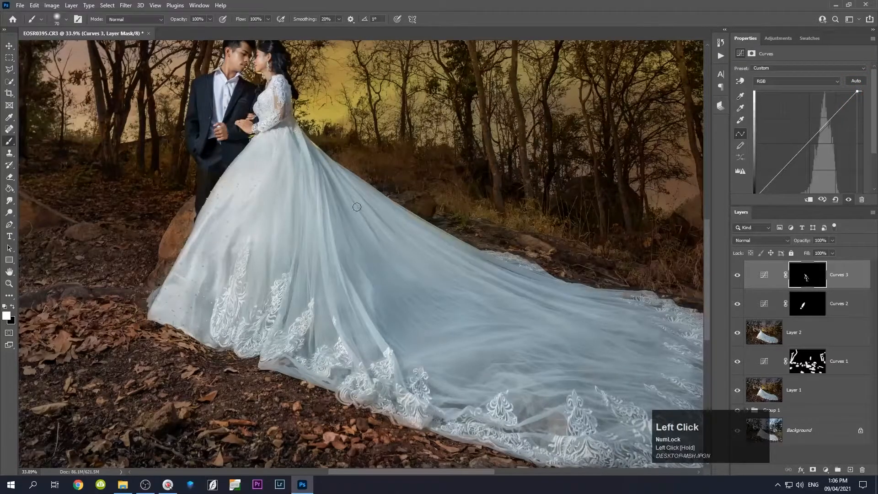
left_click_drag(337, 176, 377, 229)
mouse_move(645, 335)
left_mouse_down()
mouse_move(627, 342)
mouse_move(559, 318)
left_mouse_up()
left_click_drag(674, 380, 478, 345)
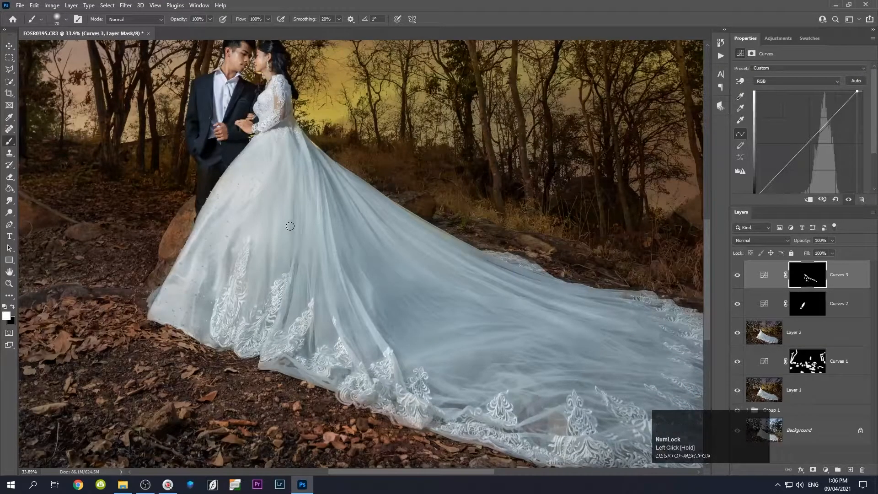
Step: Brighten the fine folds on the front and middle of the skirt through the Curves 3 mask and check the whole photo
mouse_move(294, 184)
left_mouse_down()
mouse_move(283, 266)
mouse_move(255, 319)
left_mouse_up()
left_click_drag(273, 174, 258, 279)
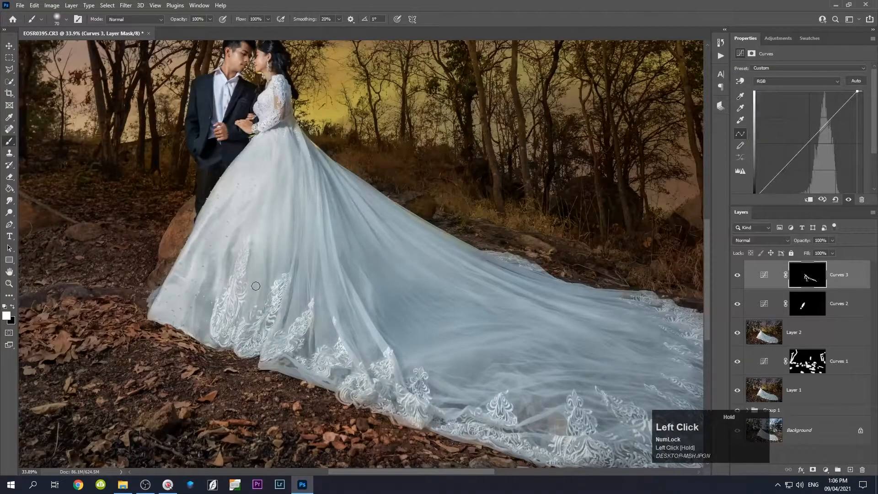
scroll(239, 299, "down", 3)
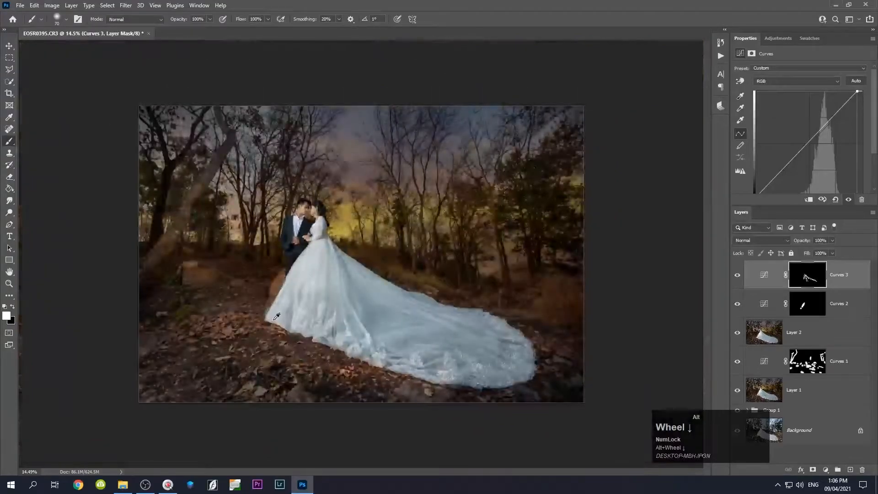
scroll(275, 315, "up", 3)
left_click_drag(365, 251, 366, 277)
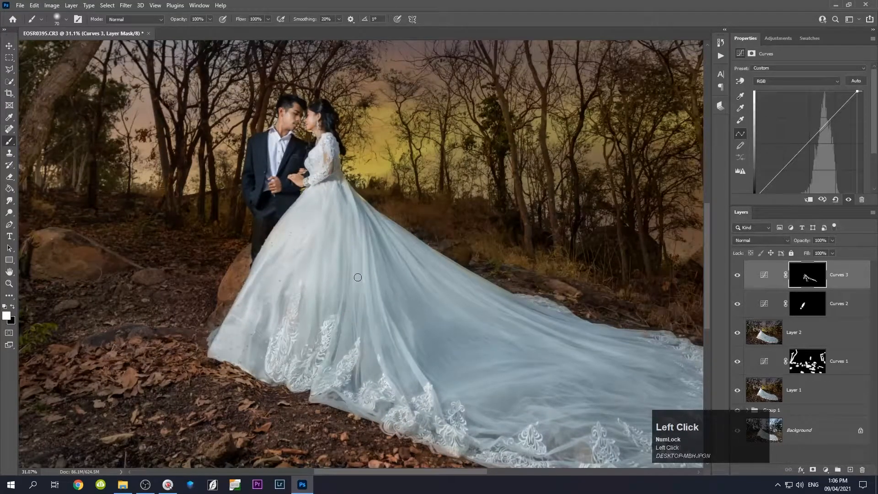
scroll(342, 359, "up", 4)
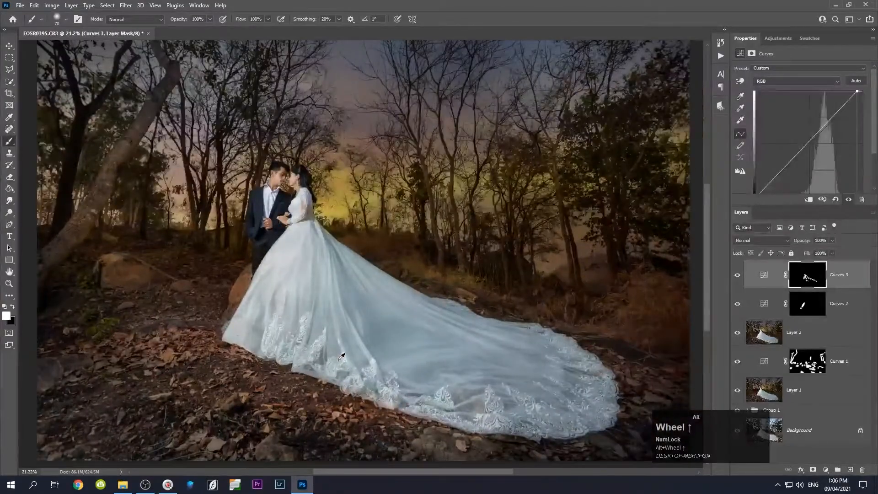
scroll(342, 359, "up", 1)
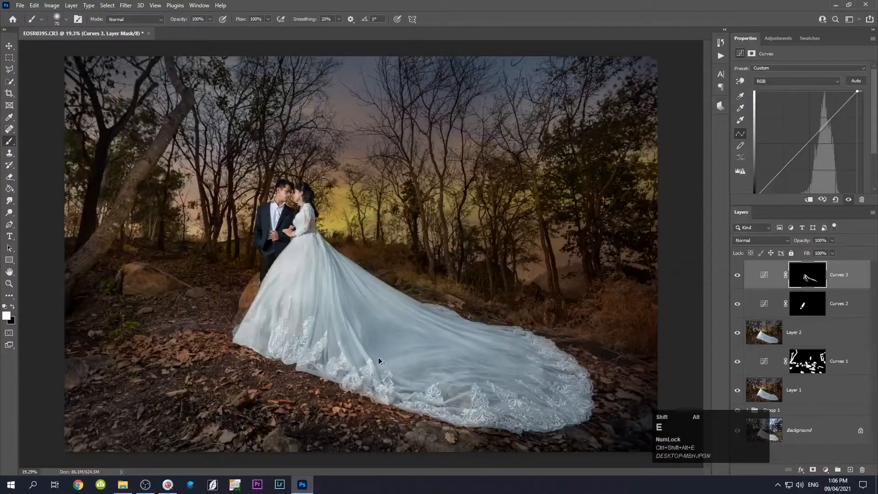
Step: Stamp all visible layers into a new layer on top and open it in the Liquify filter
key("ctrl+shift+alt+e")
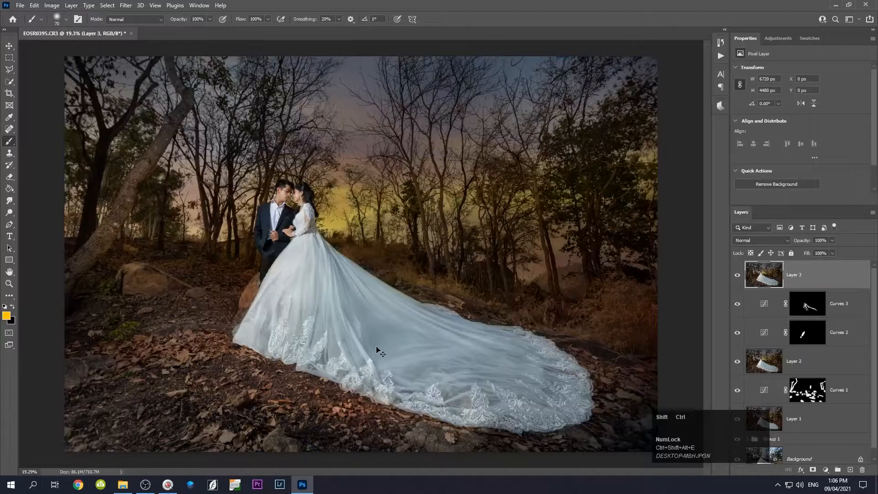
key("ctrl+shift+x")
scroll(282, 343, "up", 2)
scroll(282, 342, "up", 3)
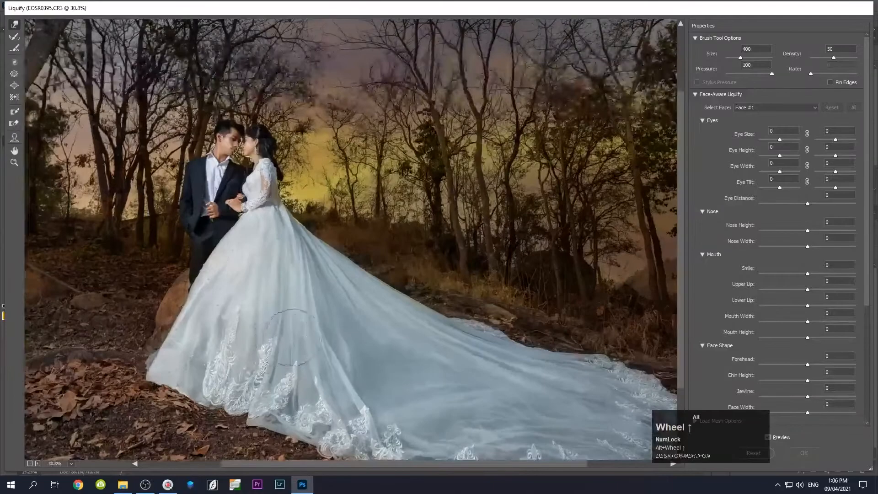
Step: Enlarge the Liquify warp brush to 700 and push the bride's skirt into shape from just below the waist down through the middle folds
mouse_move(324, 341)
left_mouse_down()
mouse_move(325, 272)
mouse_move(339, 284)
left_mouse_up()
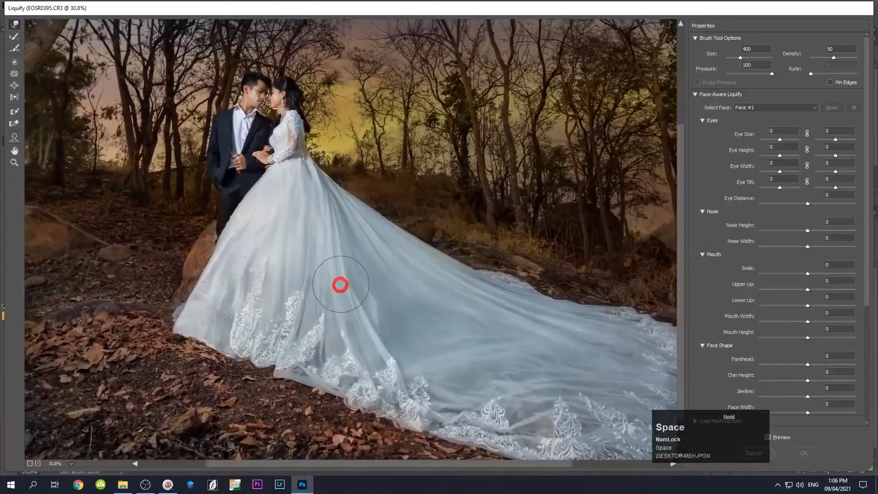
key("bracketright")
key("bracketright")
left_click_drag(303, 205, 314, 206)
key("bracketright")
mouse_move(337, 241)
left_mouse_down()
mouse_move(313, 275)
mouse_move(318, 295)
mouse_move(333, 301)
mouse_move(314, 303)
left_mouse_up()
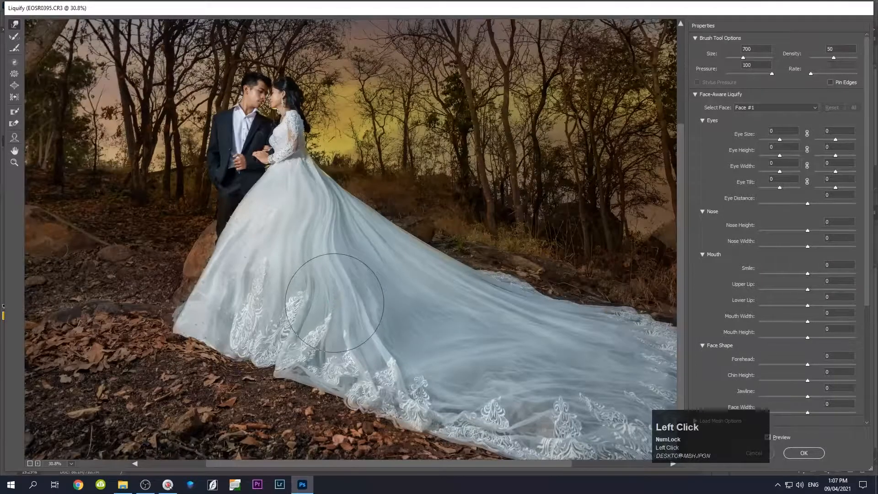
Step: Reduce the warp brush size to 500 and reshape the front side of the skirt down to its lower hem edge
key("bracketleft")
key("bracketleft")
mouse_move(306, 200)
left_mouse_down()
mouse_move(284, 210)
mouse_move(283, 267)
mouse_move(270, 292)
mouse_move(234, 274)
mouse_move(252, 272)
mouse_move(233, 286)
mouse_move(240, 249)
mouse_move(245, 255)
left_mouse_up()
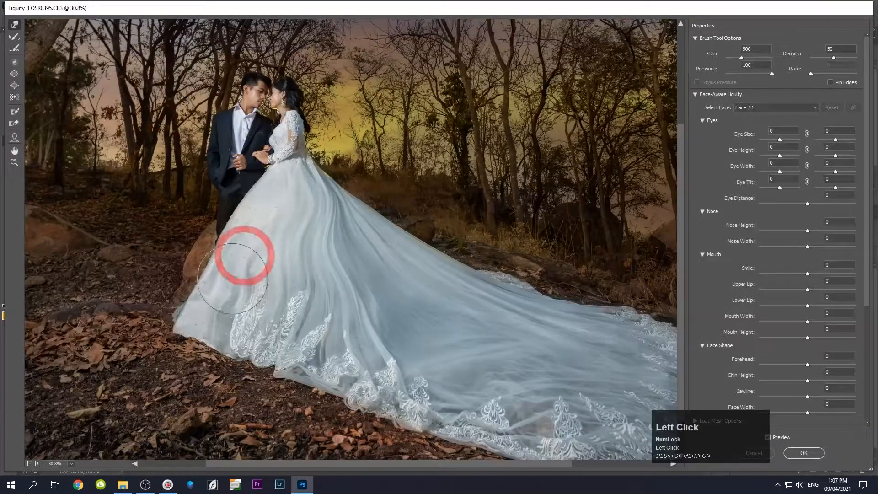
left_click_drag(206, 316, 220, 297)
Step: Smooth the upper edge of the train with the warp brush, then enlarge the brush to 800 and push the train's middle folds
key("bracketright")
key("bracketright")
key("bracketleft")
left_click_drag(379, 240, 371, 244)
key("bracketright")
key("bracketright")
mouse_move(398, 286)
left_mouse_down()
mouse_move(379, 286)
mouse_move(454, 292)
mouse_move(511, 343)
mouse_move(554, 327)
left_mouse_up()
left_click_drag(612, 323, 608, 331)
left_click(556, 323)
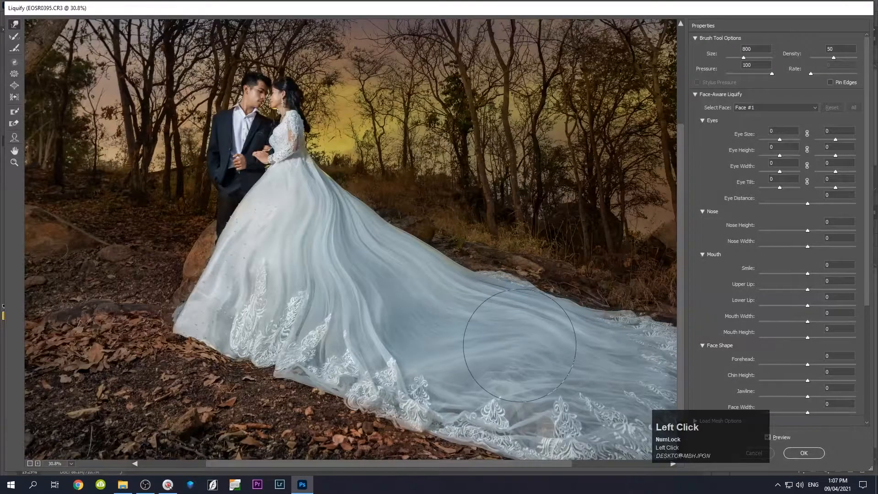
Step: Nudge the folds in the centre of the train and near its lace hem with the 800 warp brush
key("space")
left_click_drag(518, 344, 389, 186)
left_click(324, 247)
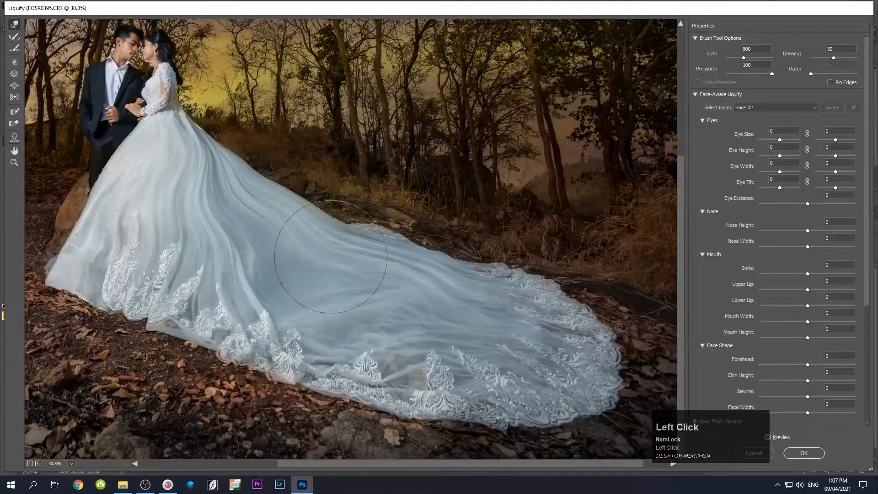
left_click(409, 343)
Step: Check the reshaped dress against the whole photo at several magnifications and apply the Liquify changes
scroll(411, 339, "down", 1)
scroll(412, 339, "down", 2)
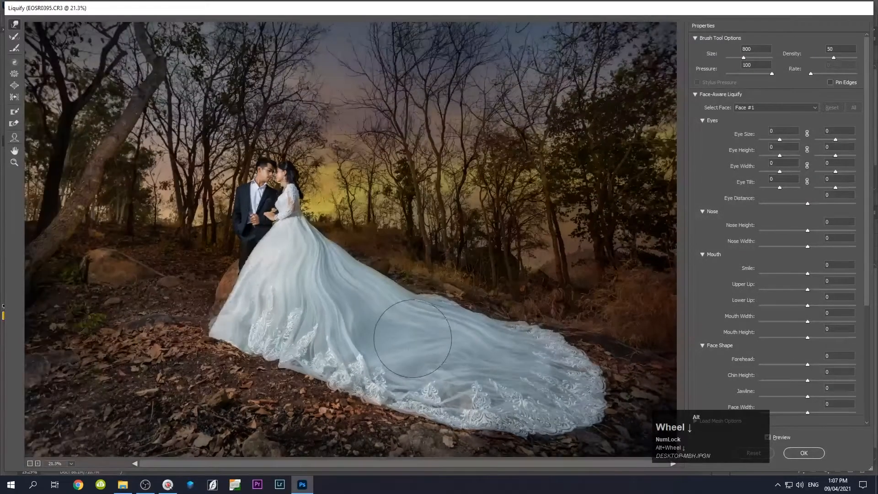
scroll(432, 335, "down", 4)
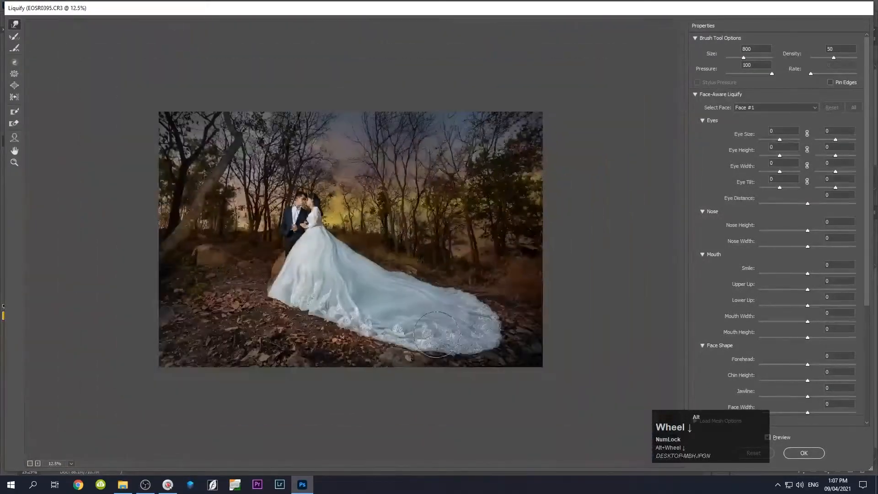
scroll(439, 338, "up", 3)
scroll(440, 339, "up", 1)
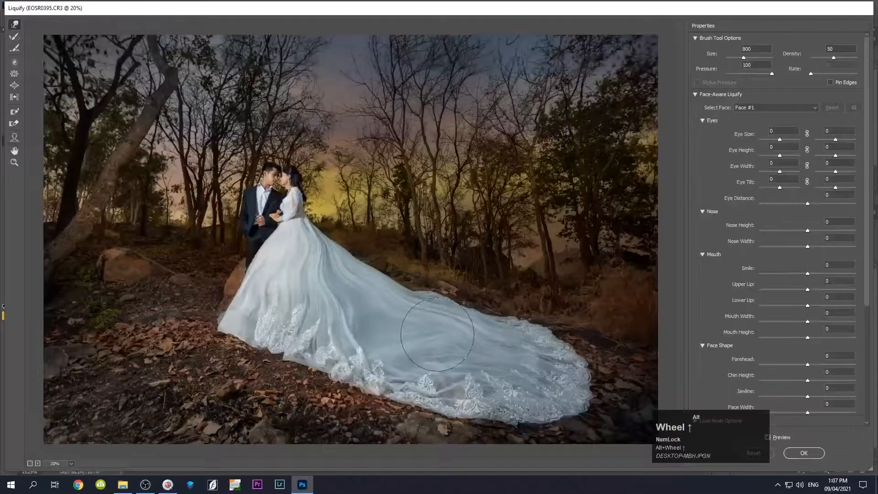
scroll(439, 337, "down", 3)
scroll(437, 334, "down", 2)
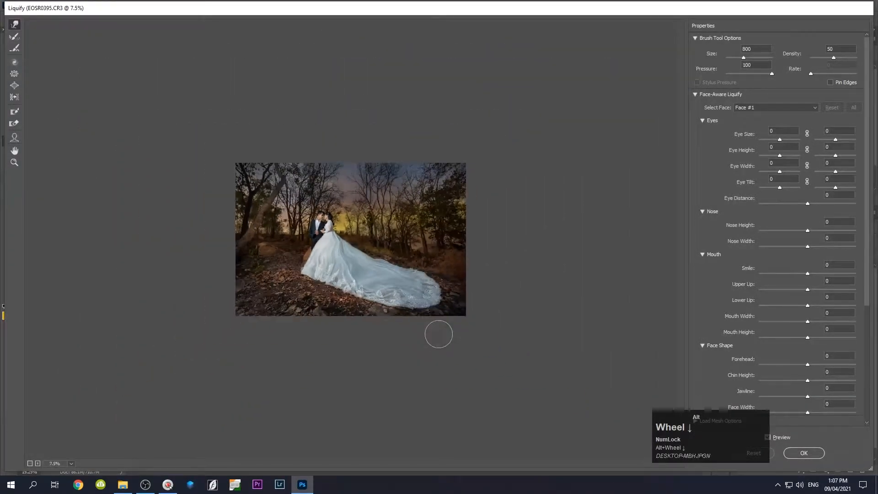
scroll(457, 354, "up", 2)
scroll(439, 334, "up", 3)
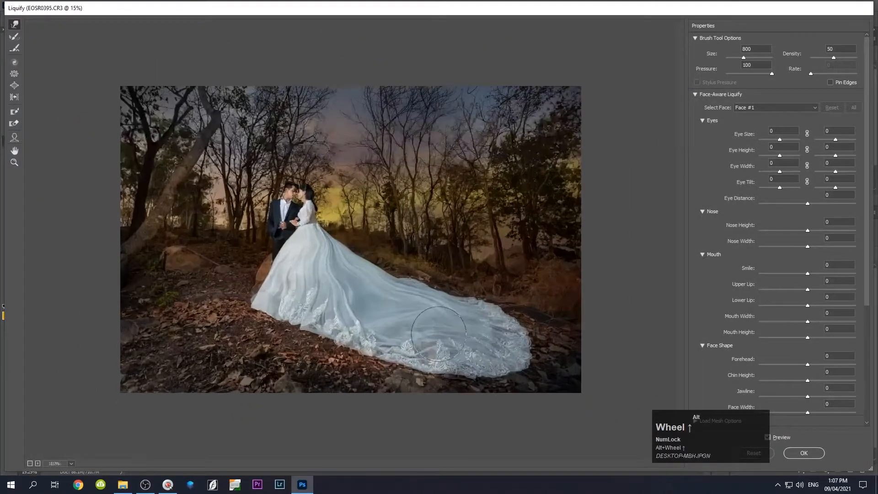
scroll(438, 334, "down", 1)
scroll(438, 334, "up", 1)
scroll(439, 334, "down", 1)
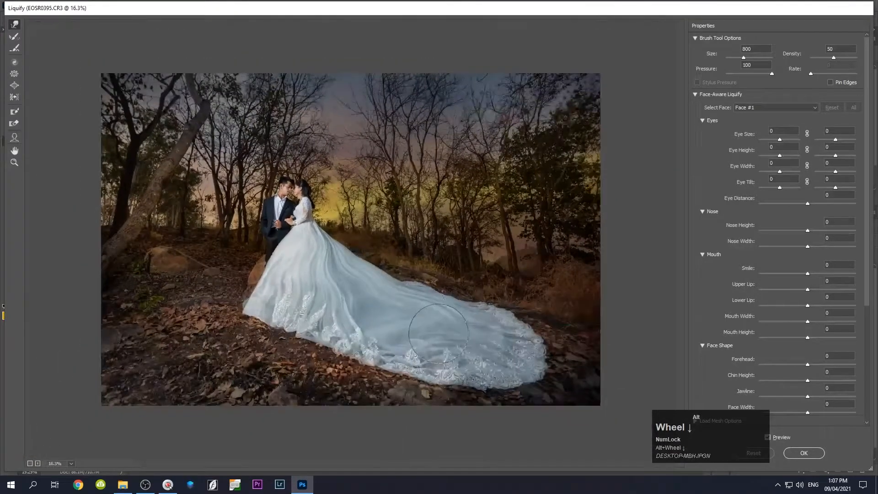
left_click(803, 452)
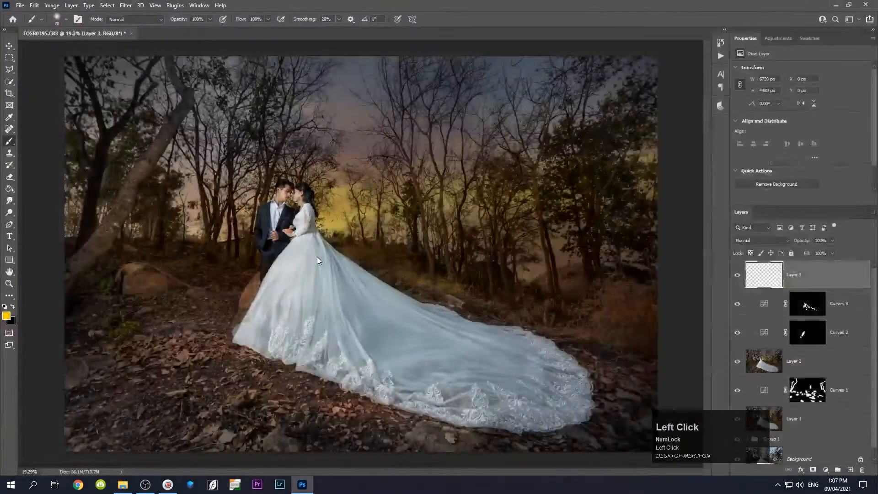
Step: Apply Color Balance to Layer 3 with the midtones set to +4 on Cyan-Red and -2 on Yellow-Blue
scroll(320, 256, "down", 2)
scroll(322, 253, "up", 3)
key("ctrl")
key("ctrl+b")
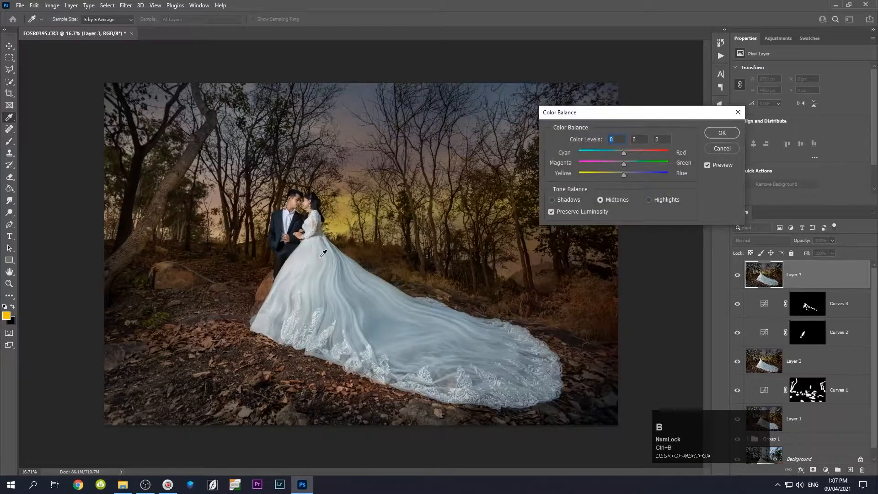
left_click_drag(588, 114, 519, 115)
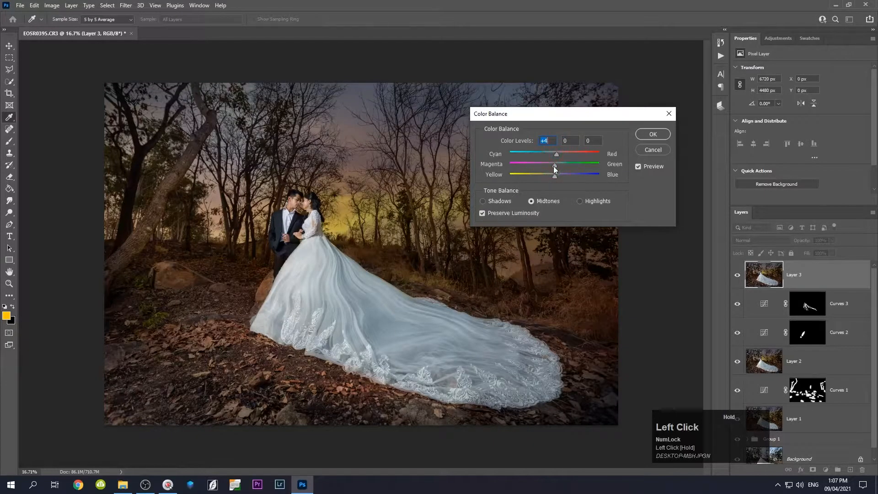
left_click_drag(554, 177, 552, 176)
left_click_drag(553, 176, 551, 176)
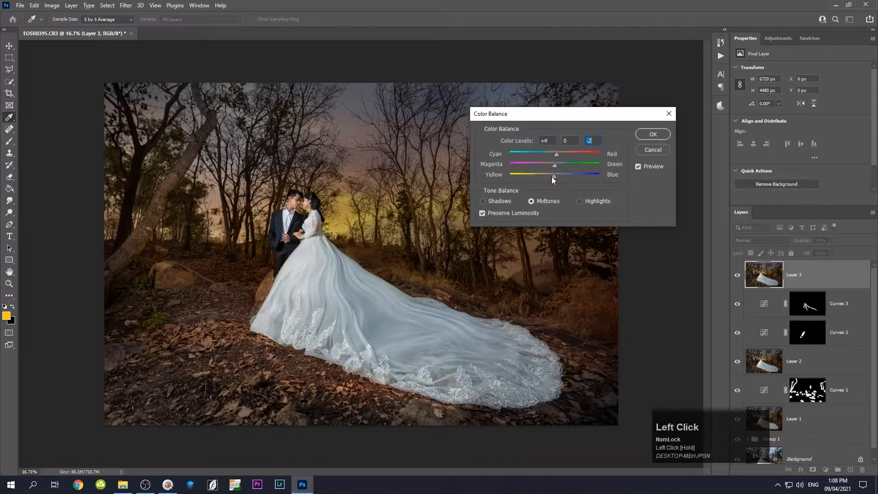
left_click(644, 136)
key("b")
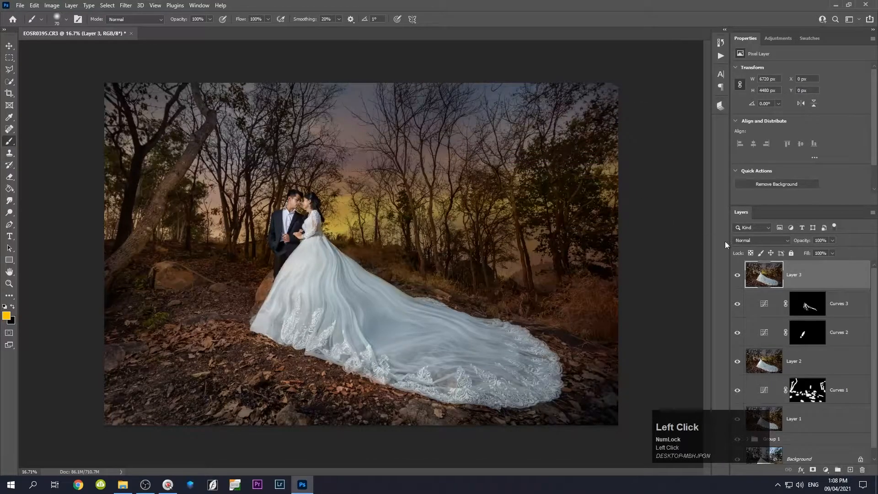
Step: Open Layer 3 in the Camera Raw filter and view the whole photo
key("ctrl+shift+a")
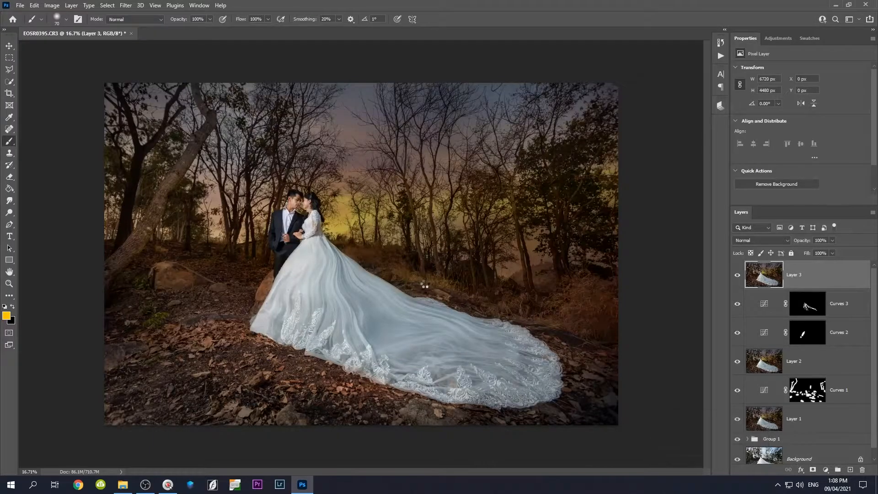
scroll(415, 295, "down", 1)
scroll(415, 294, "up", 1)
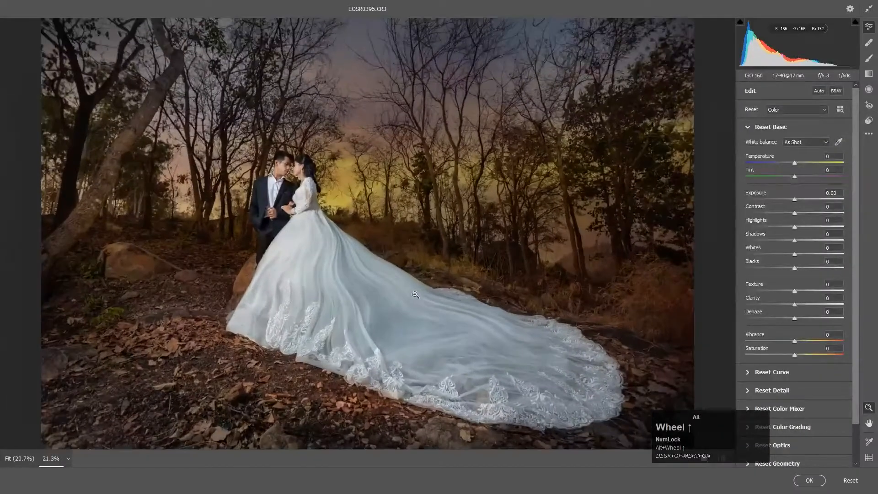
scroll(457, 296, "up", 4)
scroll(460, 296, "down", 6)
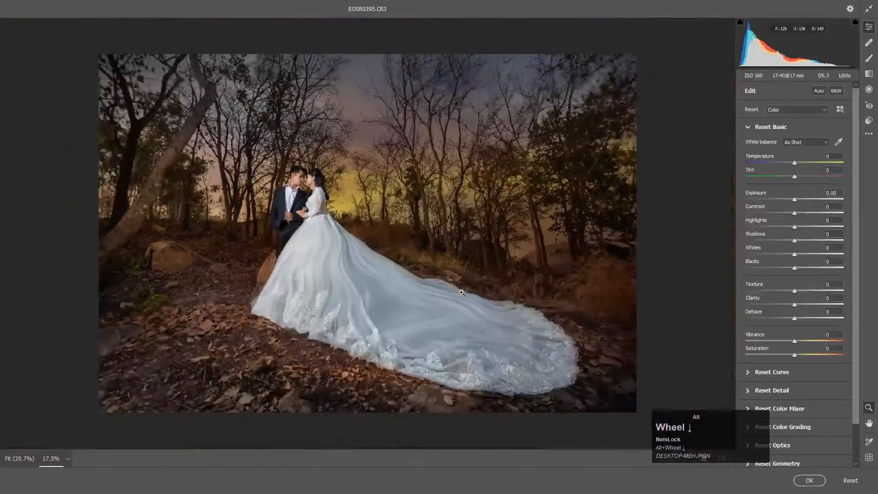
scroll(462, 294, "up", 1)
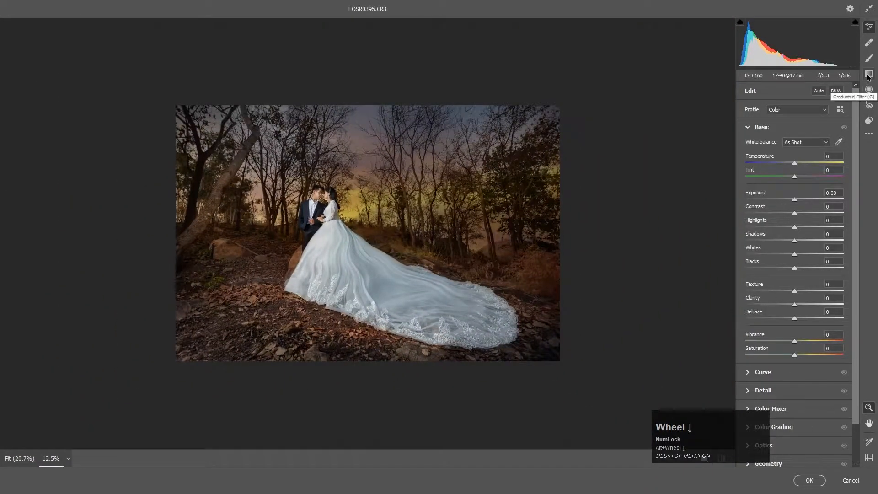
Step: Add a graduated filter from below the photo up to the couple, with Whites reset to 0, Temperature +21 and Tint +19
left_click(869, 74)
scroll(424, 267, "up", 1)
left_click_drag(284, 415, 316, 235)
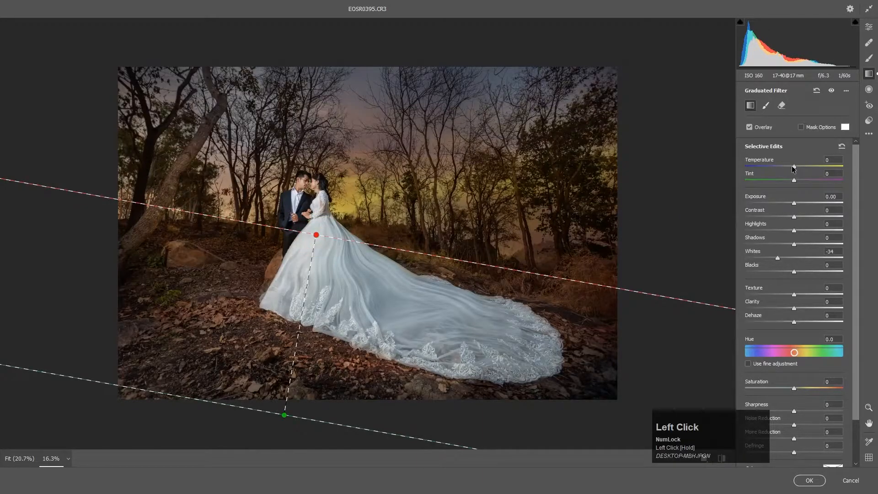
double_click(776, 259)
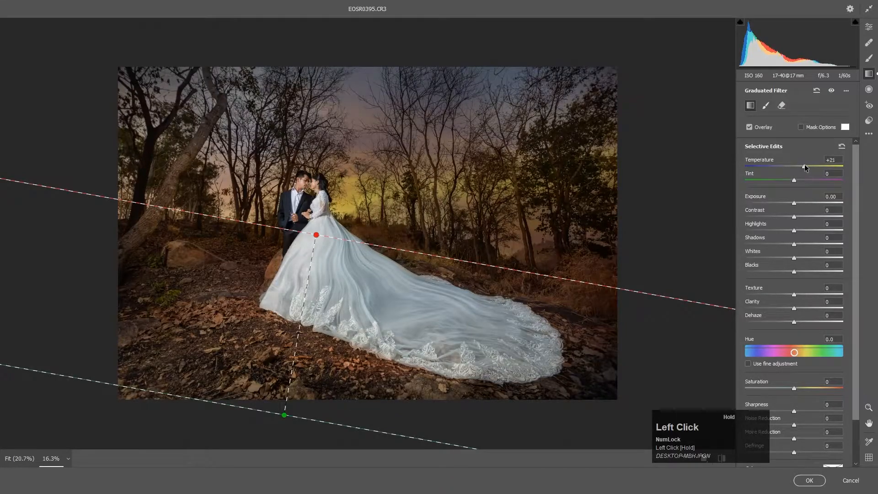
left_click_drag(794, 181, 798, 182)
left_click_drag(316, 236, 317, 198)
key("Return")
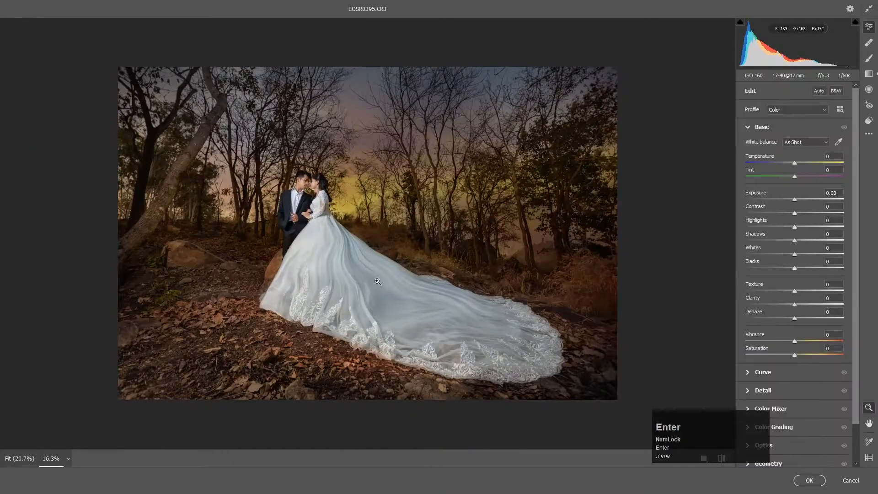
Step: Examine the warmed foreground and dress at different magnifications
scroll(376, 284, "down", 2)
scroll(376, 284, "up", 1)
scroll(376, 284, "up", 1)
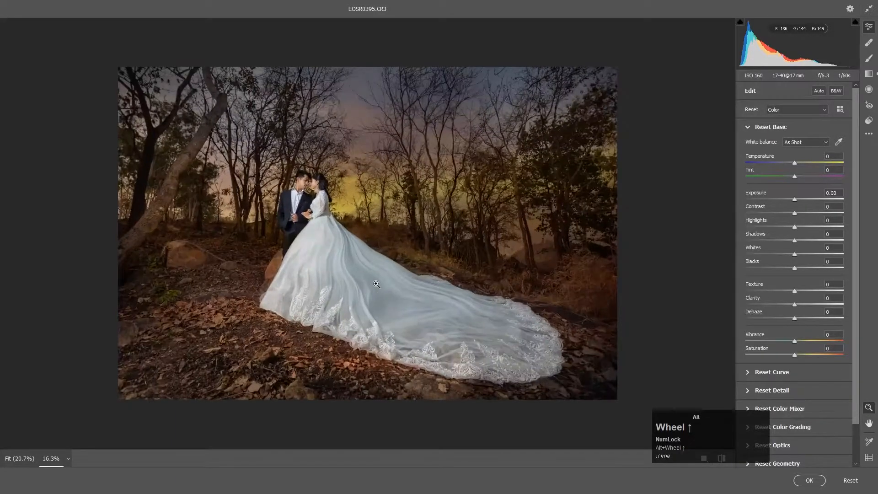
scroll(375, 284, "down", 1)
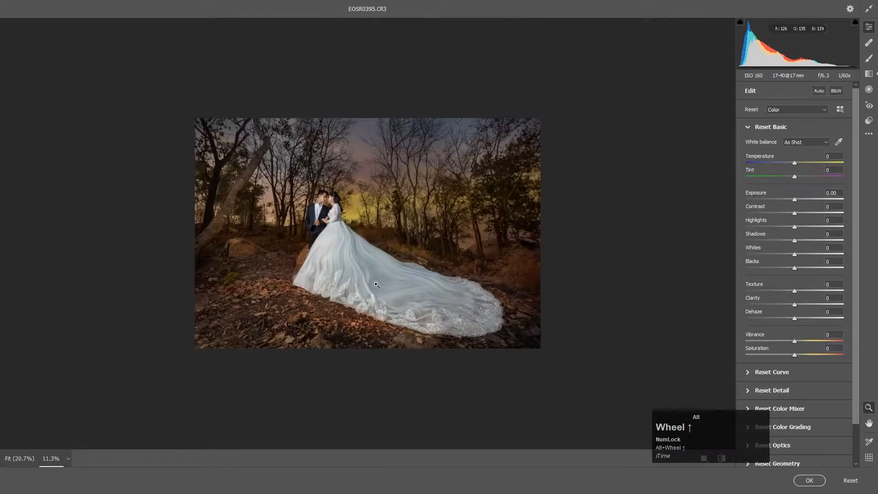
scroll(375, 284, "down", 1)
scroll(376, 284, "up", 1)
scroll(376, 285, "down", 1)
scroll(377, 286, "up", 2)
scroll(377, 285, "up", 1)
scroll(377, 286, "down", 1)
scroll(378, 286, "up", 1)
scroll(378, 286, "down", 1)
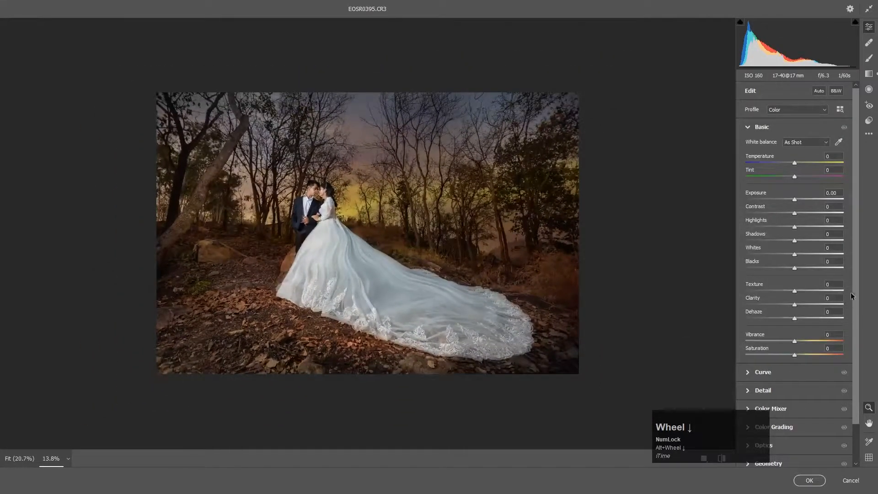
Step: Set the Vignetting effect to -9 to darken the photo's edges
left_click_drag(855, 333, 834, 370)
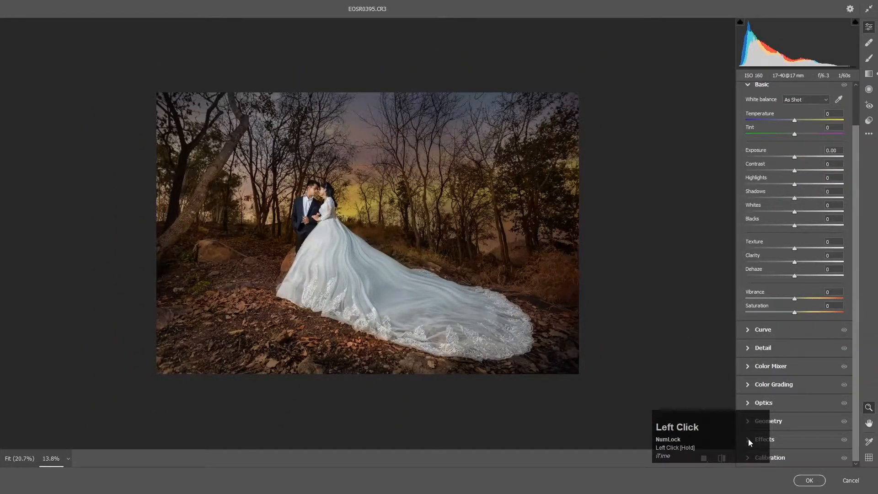
scroll(783, 378, "up", 1)
scroll(783, 377, "down", 1)
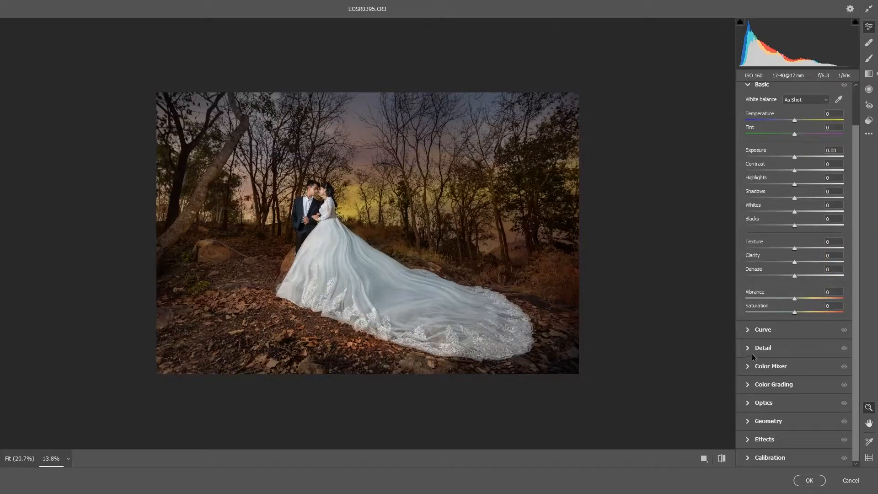
left_click(746, 439)
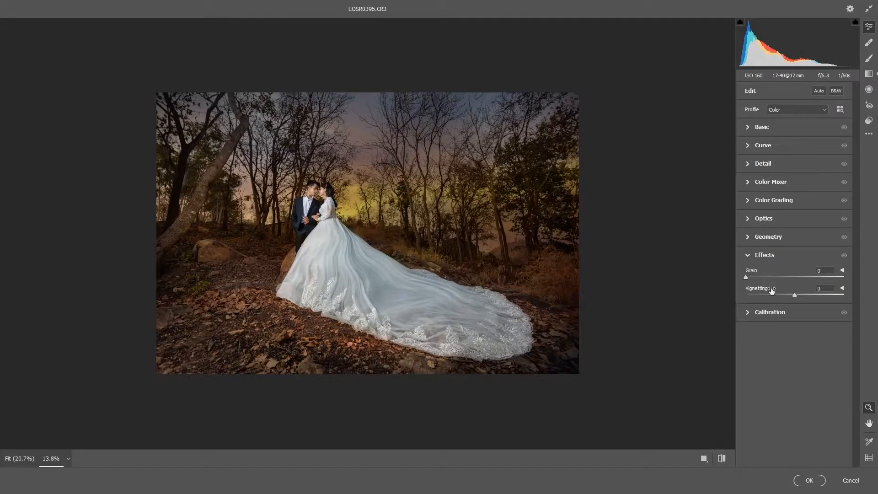
mouse_move(796, 295)
left_mouse_down()
mouse_move(774, 295)
mouse_move(789, 295)
left_mouse_up()
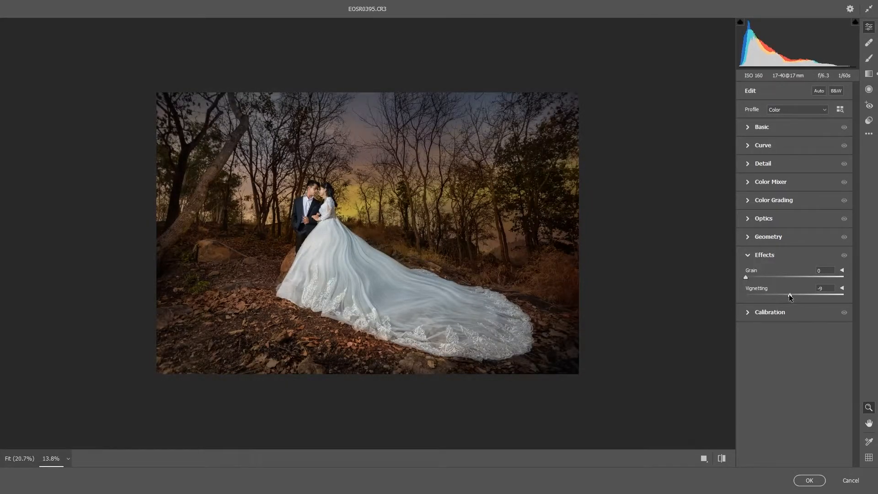
Step: Add a diagonal graduated filter from the lower-left corner past the couple with Temperature and Tint 0 and Exposure -0.85, then apply Camera Raw
left_click(868, 74)
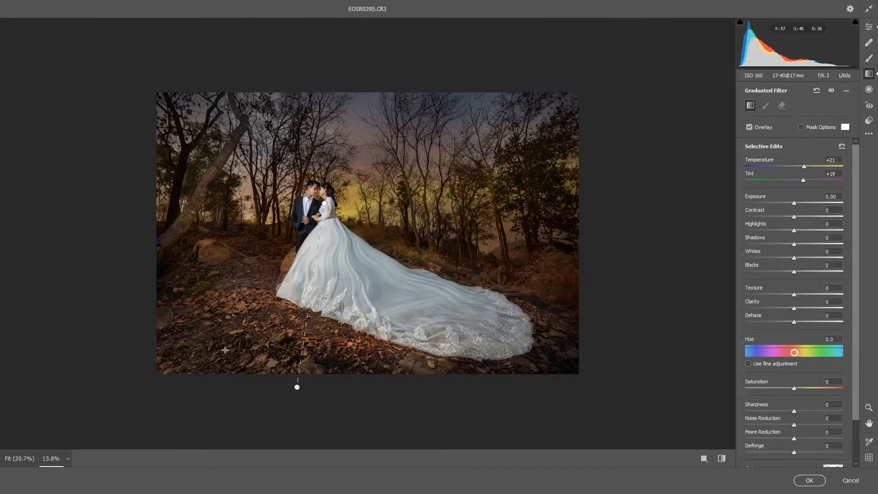
left_click_drag(146, 378, 340, 161)
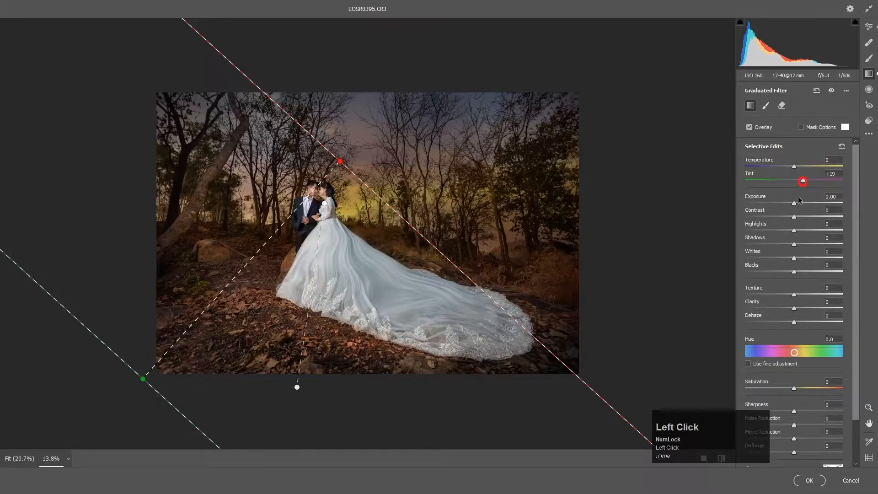
left_click_drag(793, 203, 786, 202)
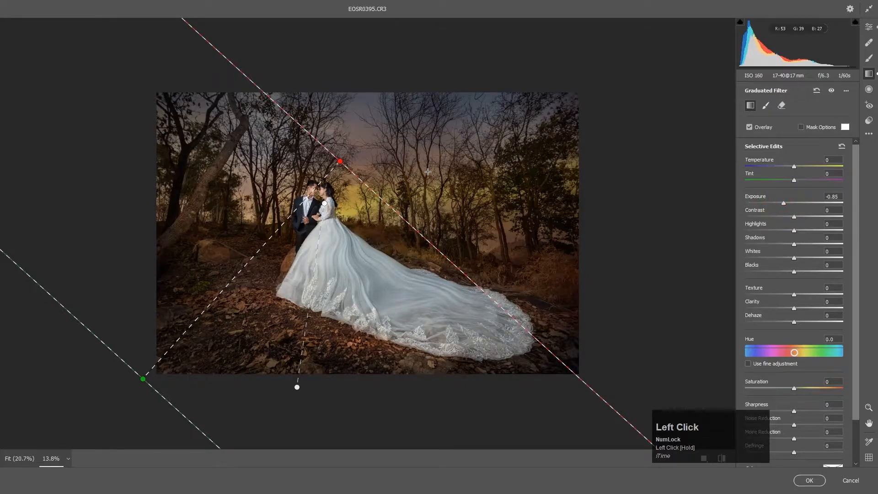
left_click_drag(339, 165, 344, 161)
left_click_drag(345, 146, 330, 149)
key("Return")
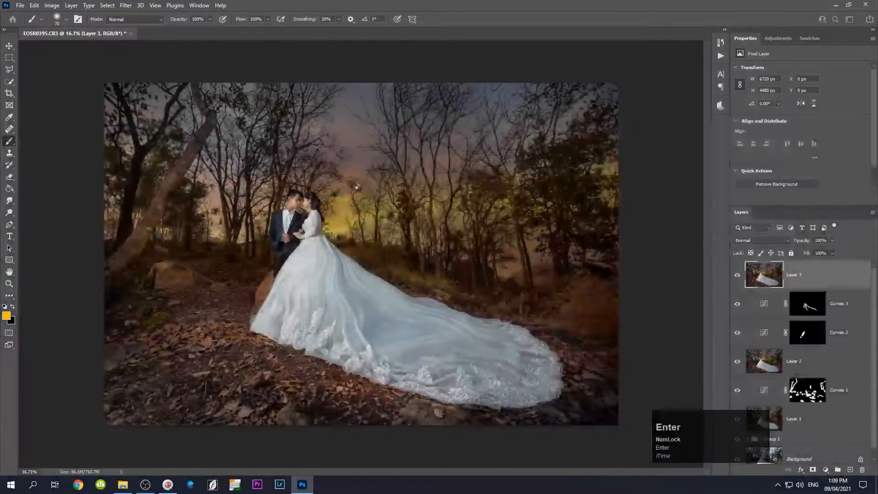
scroll(297, 242, "down", 2, "alt")
scroll(297, 242, "down", 2, "alt")
scroll(297, 242, "up", 5, "alt")
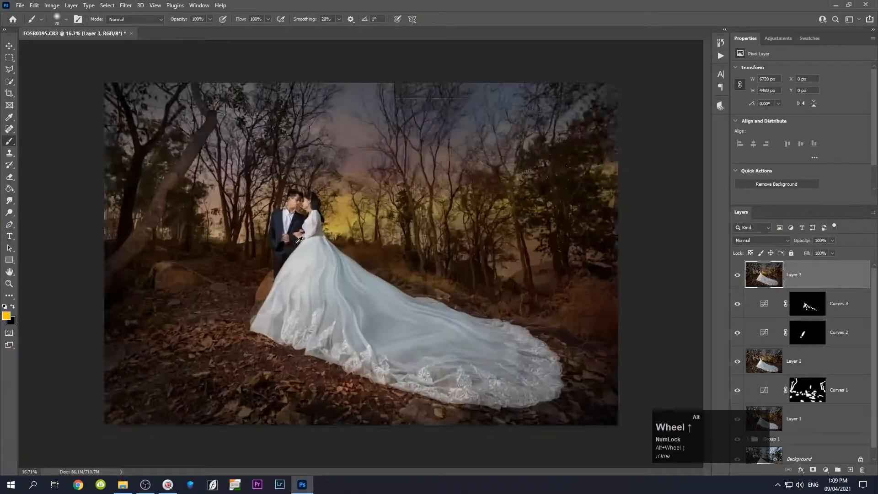
Step: Group all layers from Layer 3 down to Layer 1, and stamp the visible image into a new merged layer
scroll(297, 242, "down", 5, "alt")
scroll(297, 243, "up", 4, "alt")
scroll(298, 242, "down", 4, "alt")
scroll(297, 243, "up", 3, "alt")
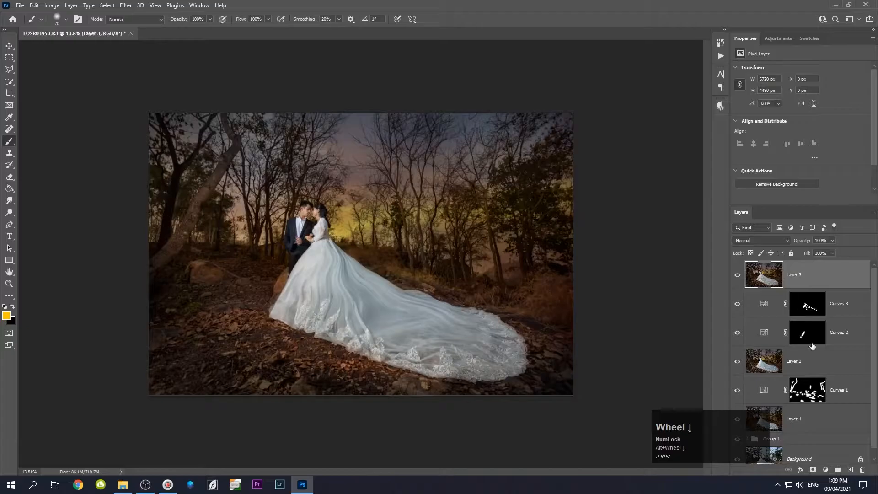
left_click(841, 423, "shift")
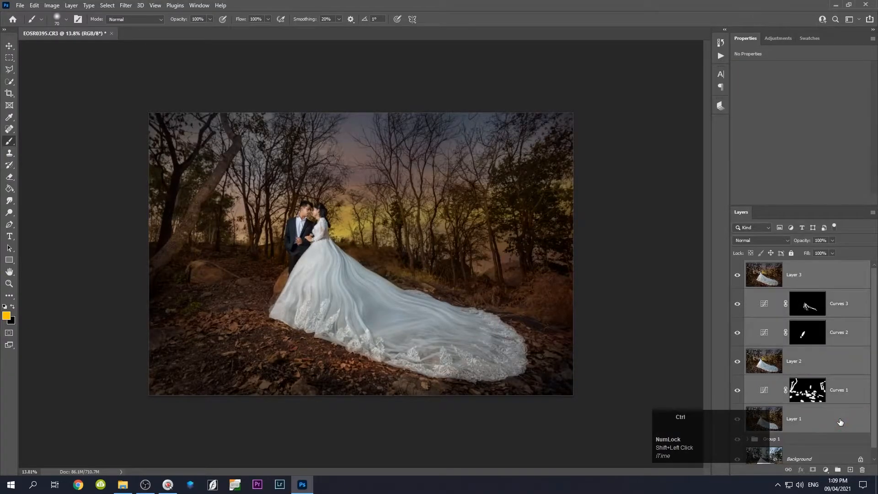
key("ctrl+g")
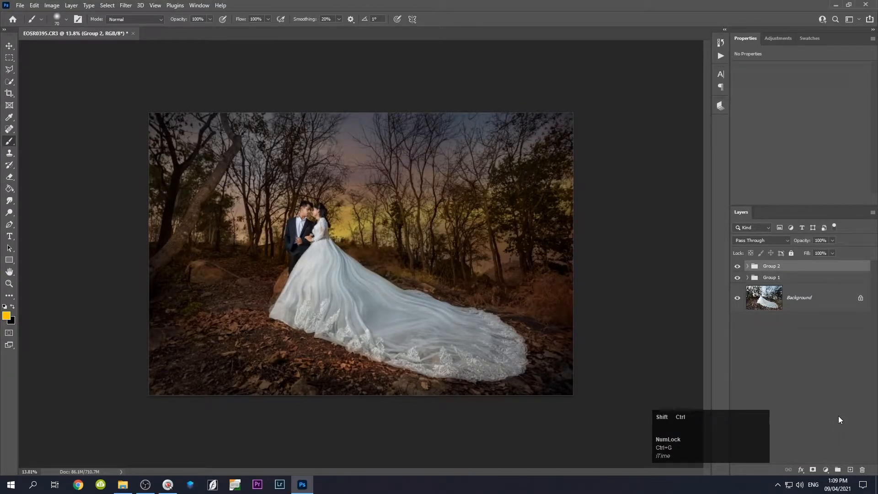
key("ctrl+shift+alt+e")
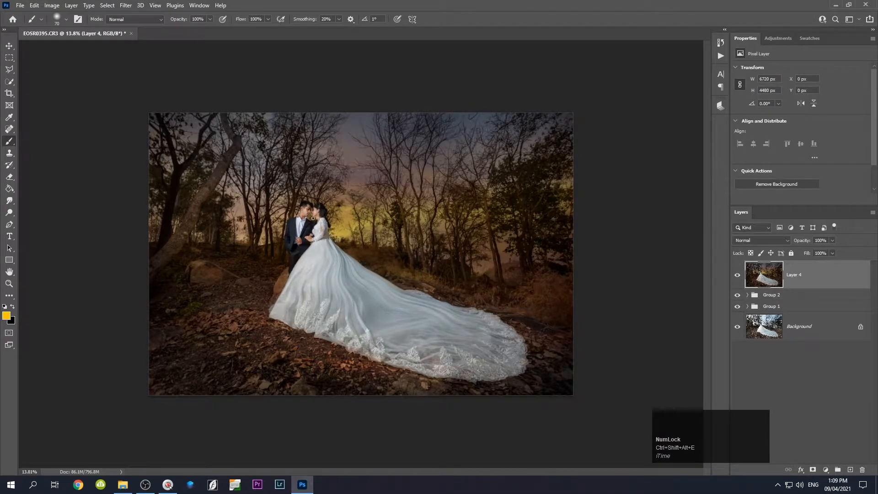
Step: Open the merged layer in Color Efex Pro 4 and choose Tonal Contrast from the favorite filters
scroll(327, 215, "up", 1)
left_click(126, 5)
mouse_move(187, 236)
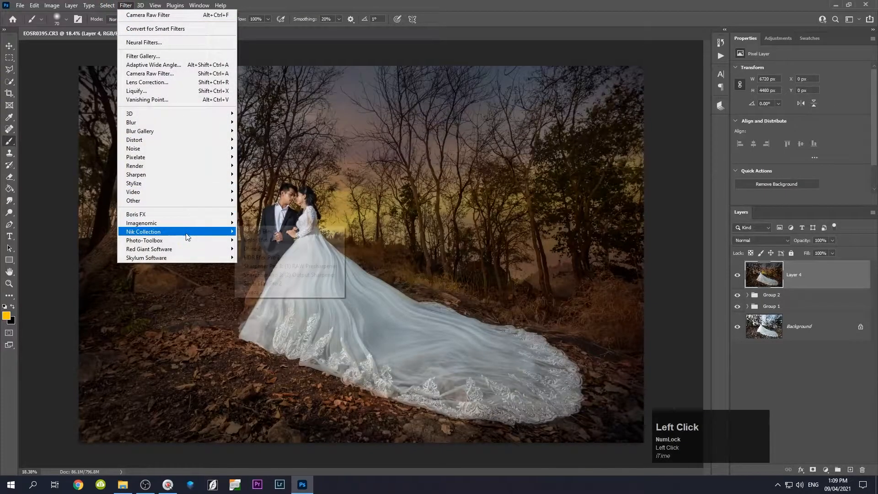
left_click(319, 231)
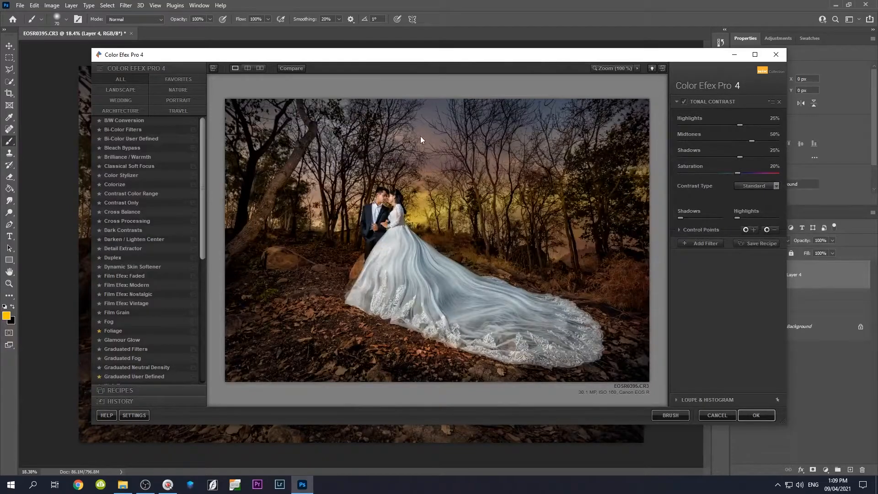
left_click_drag(201, 199, 213, 304)
left_click(177, 79)
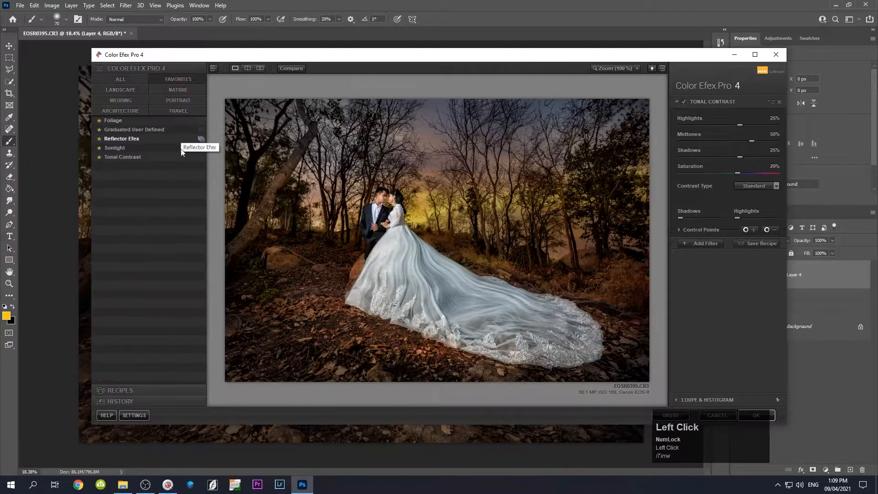
left_click(119, 157)
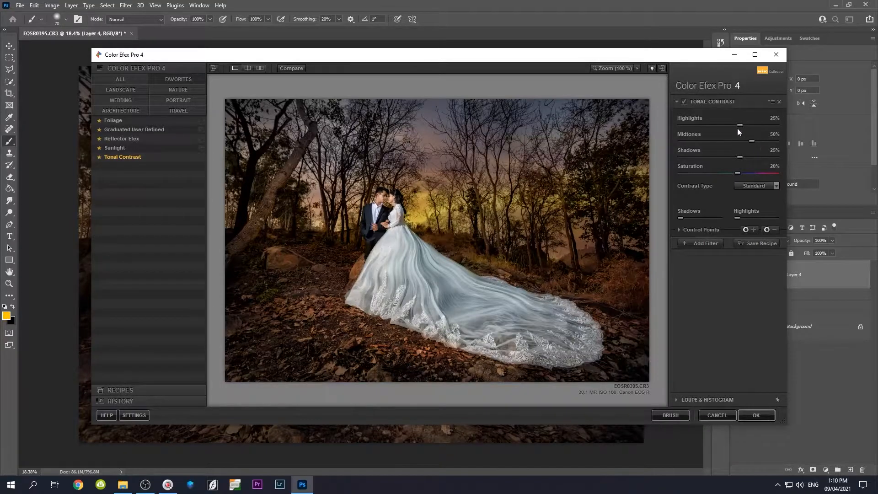
Step: Set Tonal Contrast Highlights to -7%, Midtones to 20% and Saturation to 13%, then apply the filter
left_click_drag(739, 126, 747, 145)
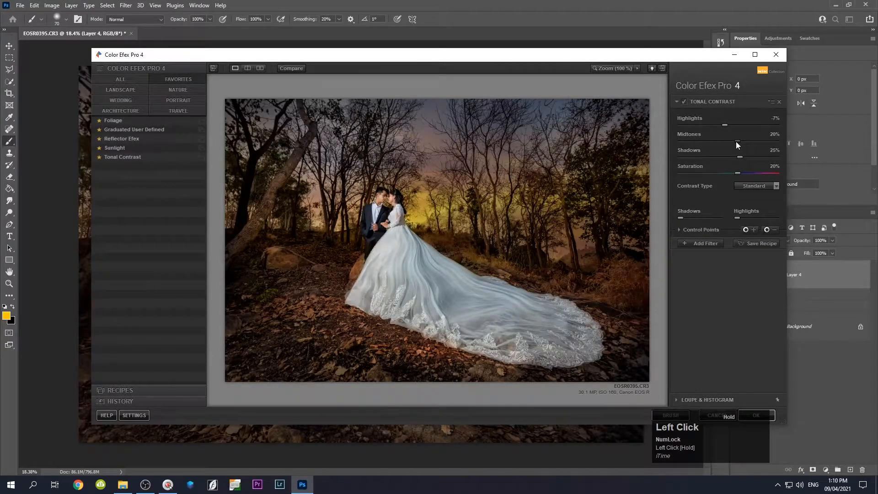
left_click_drag(740, 157, 730, 157)
mouse_move(728, 157)
left_mouse_down()
mouse_move(740, 156)
mouse_move(729, 173)
left_mouse_up()
left_click_drag(734, 172, 734, 172)
left_click(759, 414)
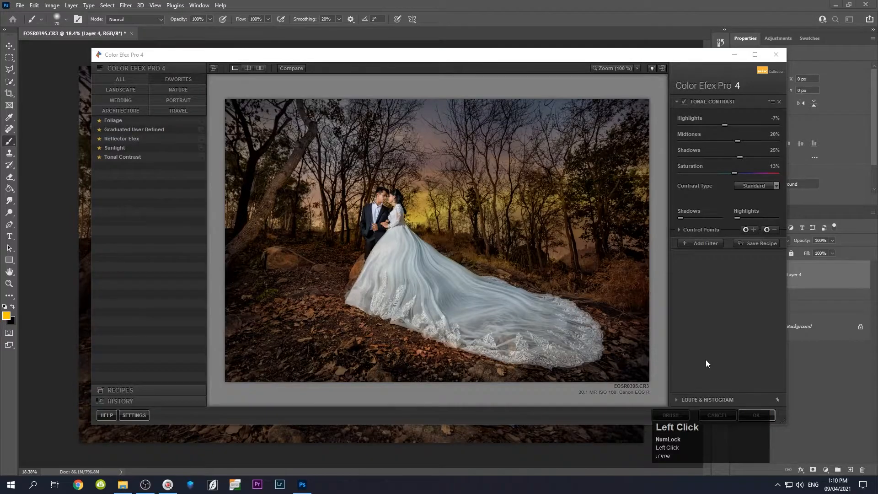
left_click(758, 415)
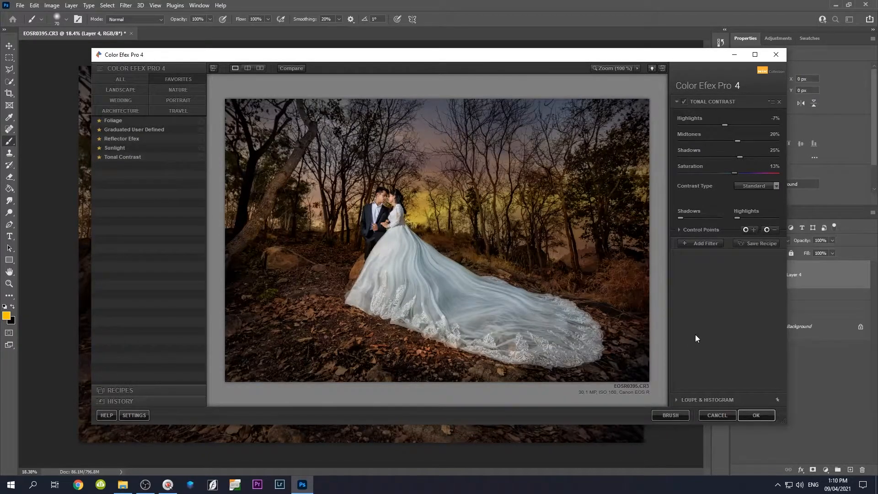
left_click(759, 416)
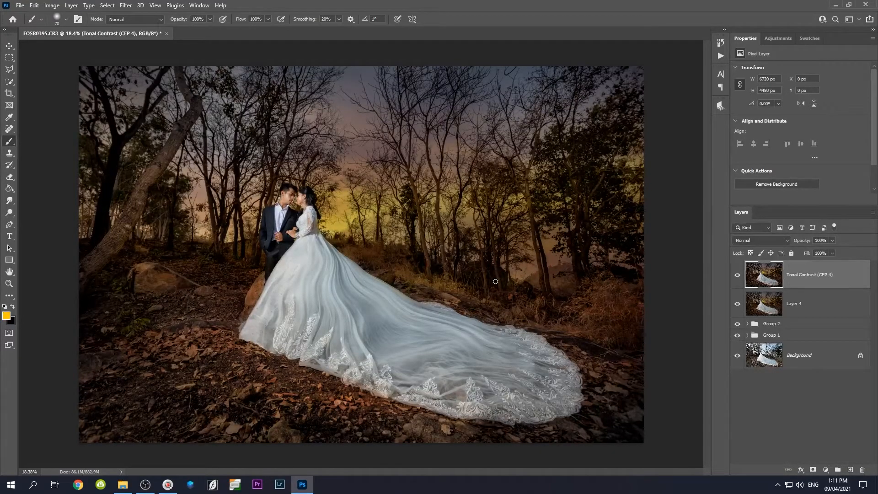
Step: Reduce the Tonal Contrast layer's opacity to 63%
left_click(833, 239)
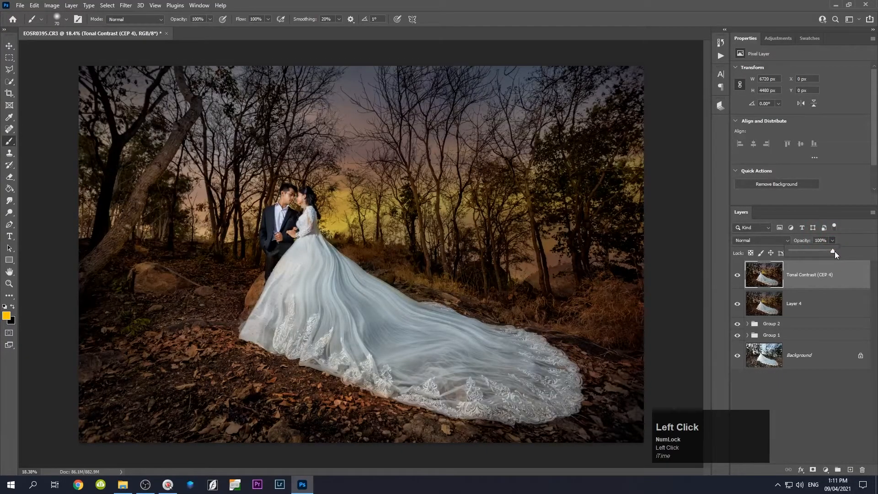
left_click_drag(832, 251, 816, 254)
left_click_drag(813, 251, 797, 252)
left_click_drag(807, 256, 817, 257)
scroll(362, 277, "down", 2)
scroll(365, 274, "up", 3)
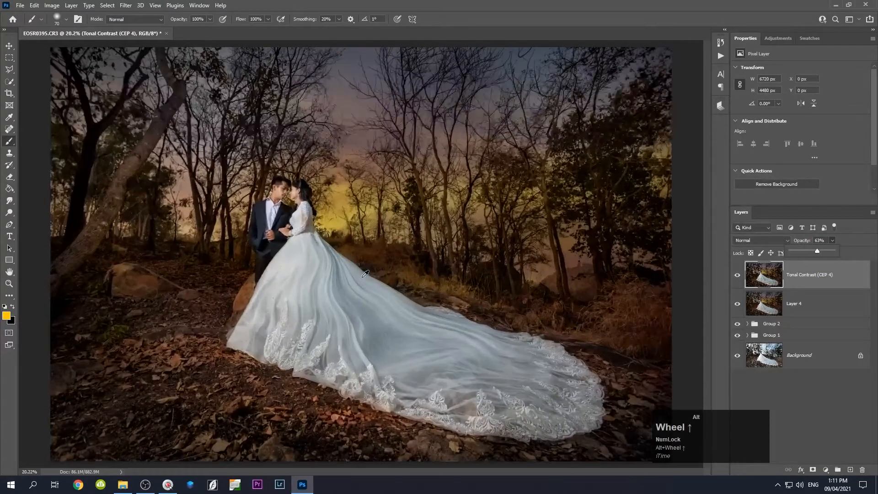
Step: Group the Tonal Contrast layer, Layer 4, Group 2 and Group 1 together above the Background
scroll(365, 273, "down", 1)
scroll(365, 273, "up", 2)
scroll(365, 273, "down", 1)
left_click(811, 335, "shift")
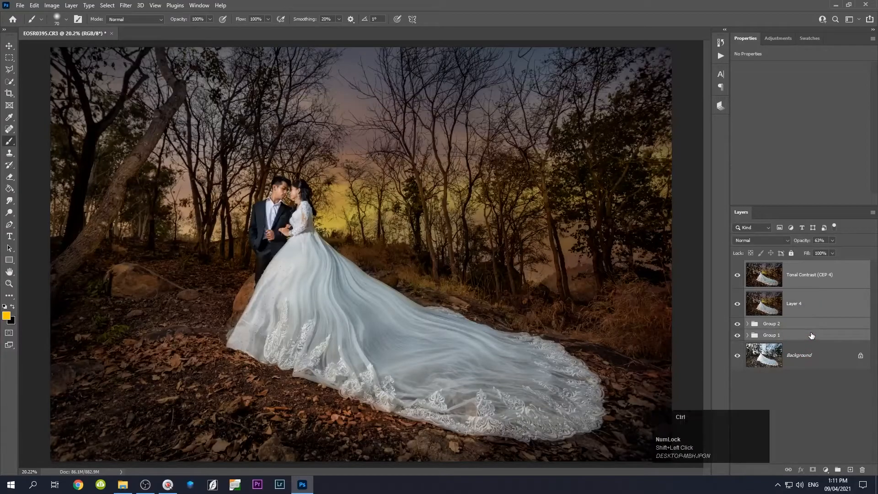
key("ctrl+g")
Step: Compare the retouched photo with the original by toggling the visibility of the group holding all edits
left_click(736, 266)
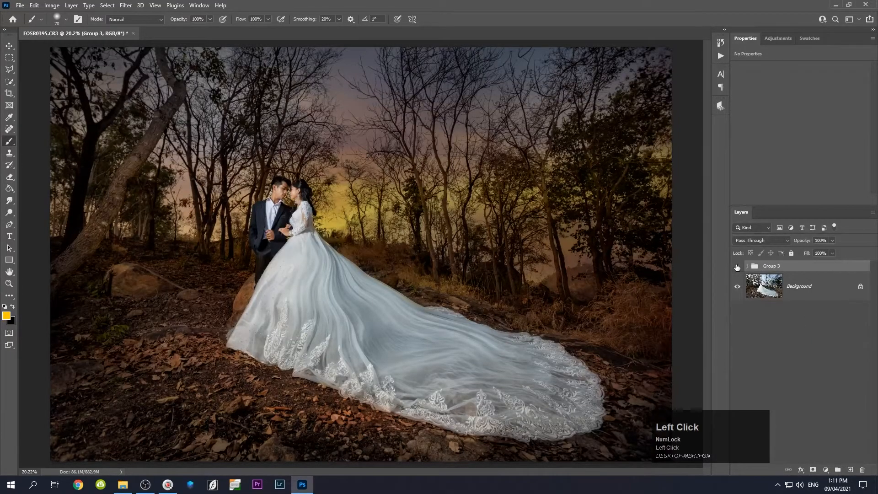
left_click(737, 267)
scroll(737, 268, "down", 1)
scroll(737, 268, "up", 1)
left_click(737, 267)
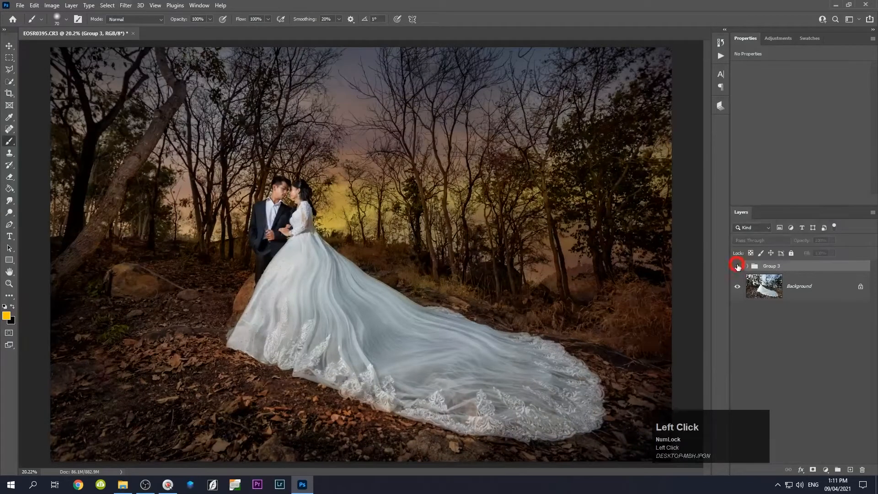
left_click(737, 267)
left_click(737, 267)
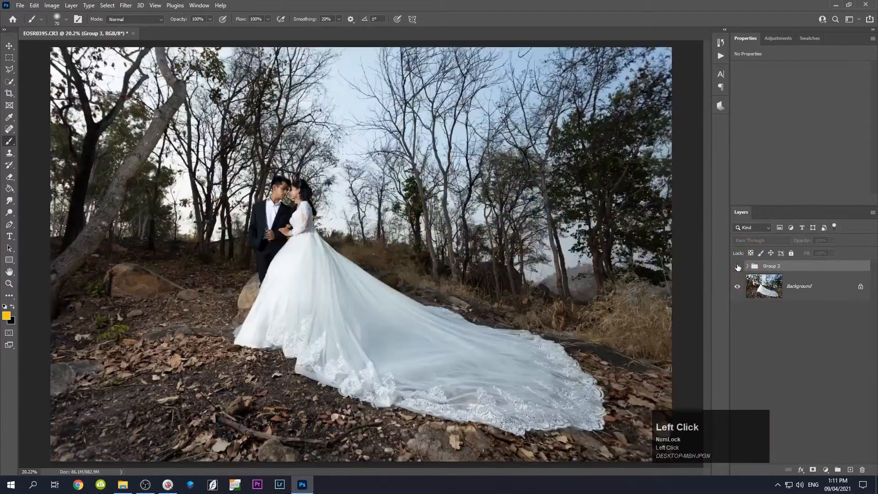
left_click(736, 266)
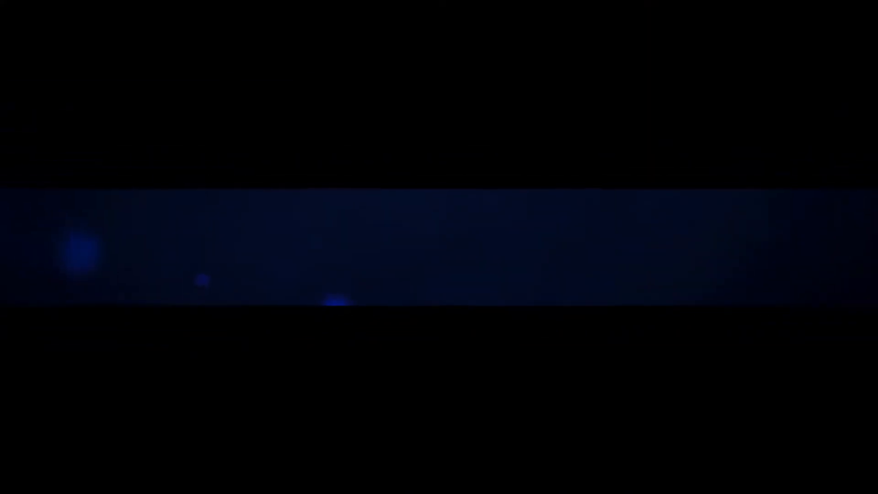